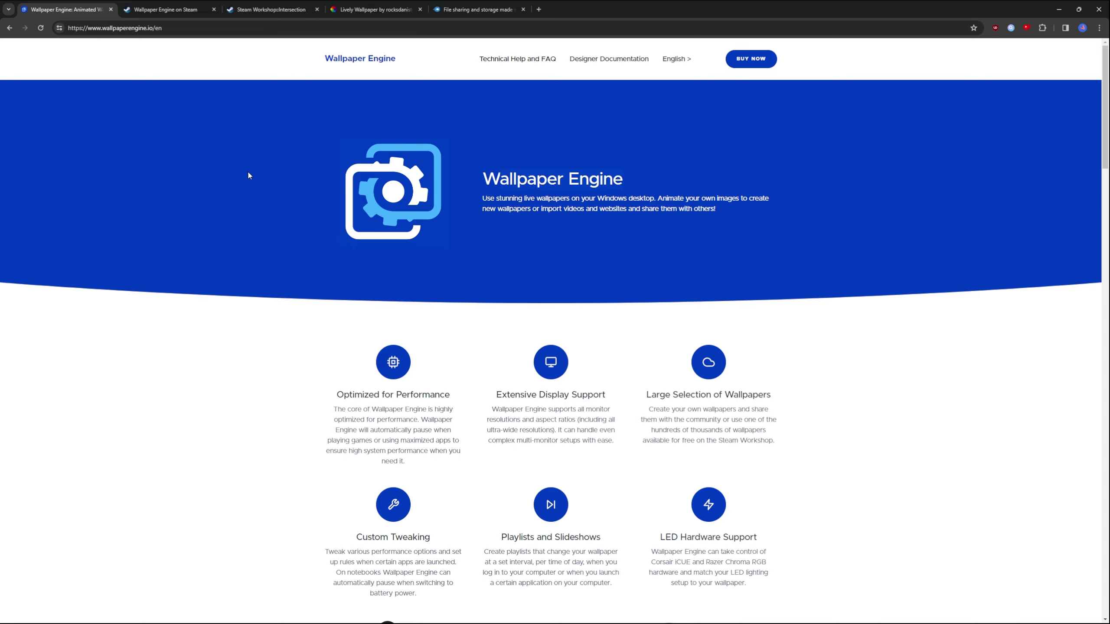
# Step: Check the purchase options on the Wallpaper Engine website, and add Wallpaper Engine to the cart from its Steam store page
pyautogui.scroll(-20, 281, 194)
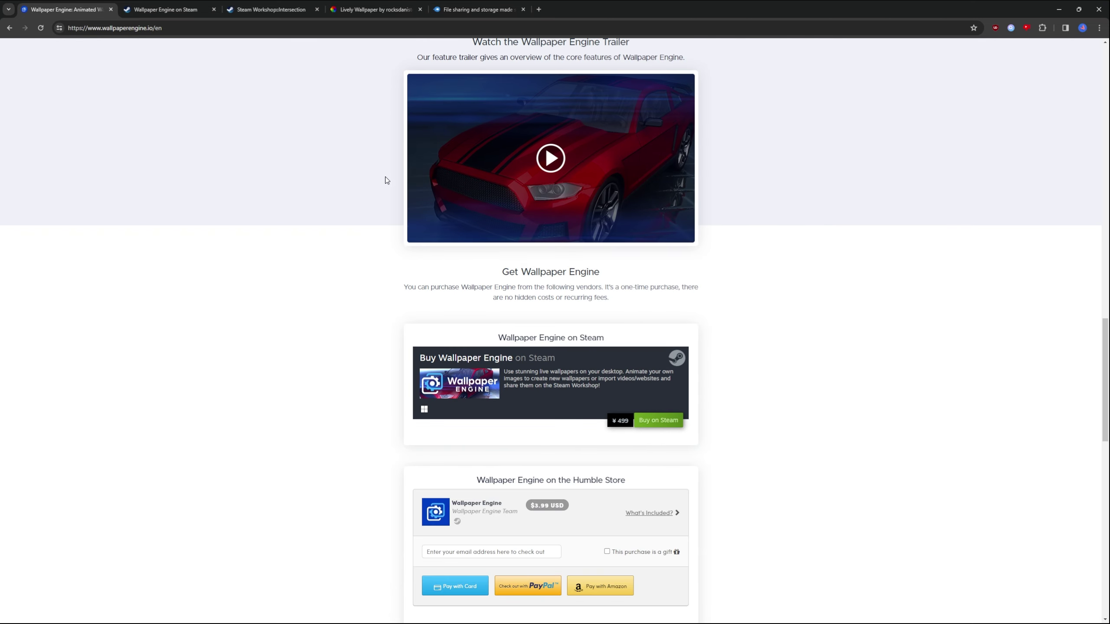
pyautogui.scroll(-6, 349, 188)
pyautogui.scroll(6, 485, 300)
pyautogui.hotkey('ctrl', 'Tab')
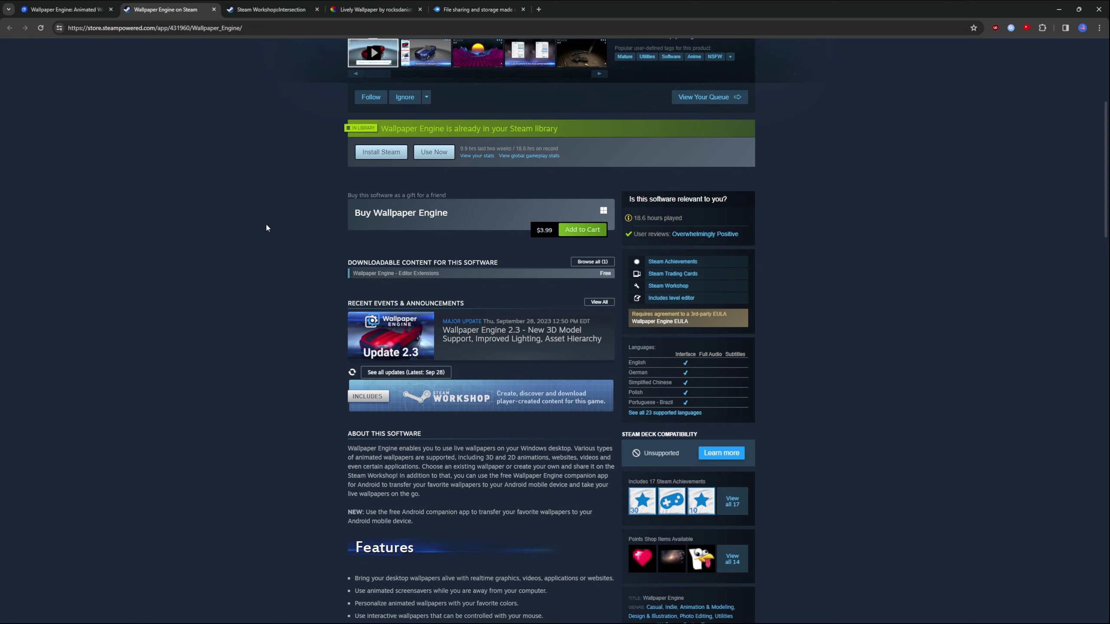
pyautogui.scroll(5, 602, 413)
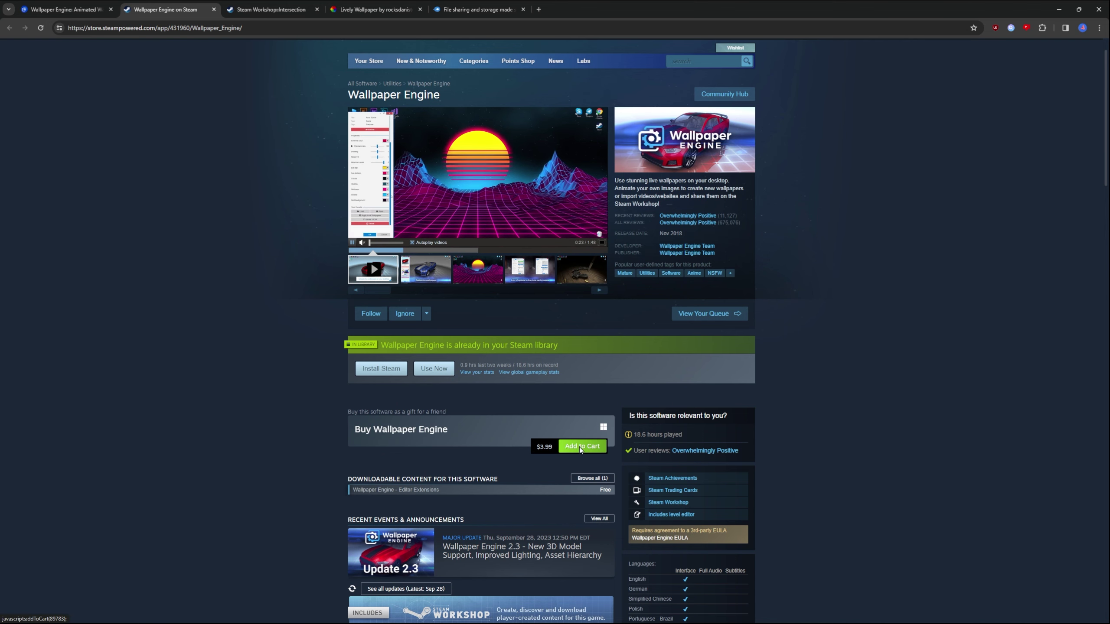
pyautogui.click(581, 446)
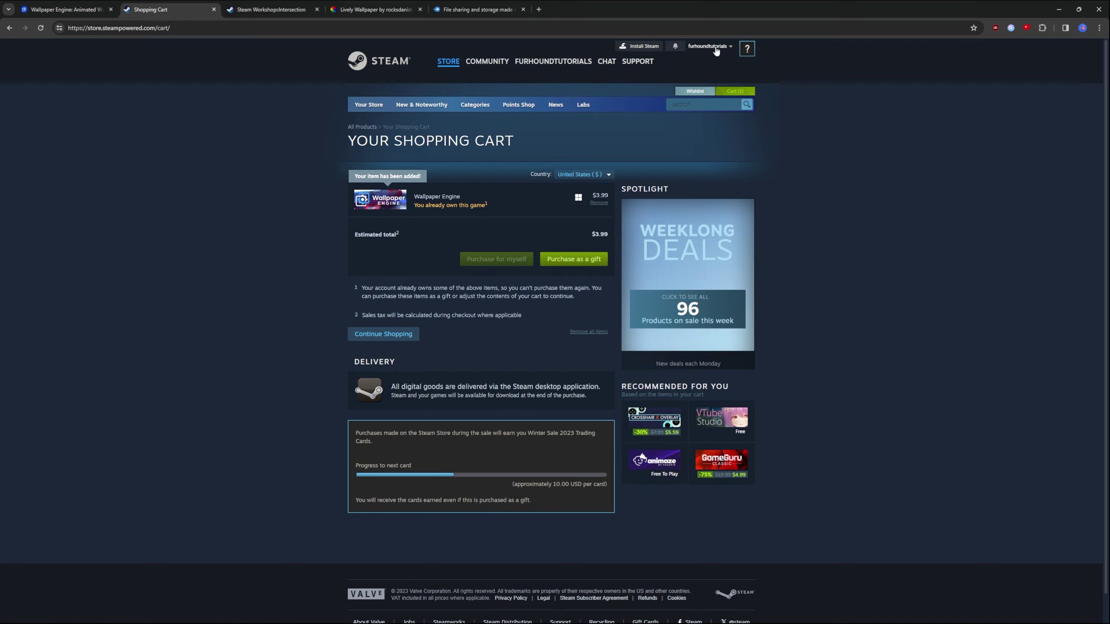
pyautogui.scroll(-1, 625, 329)
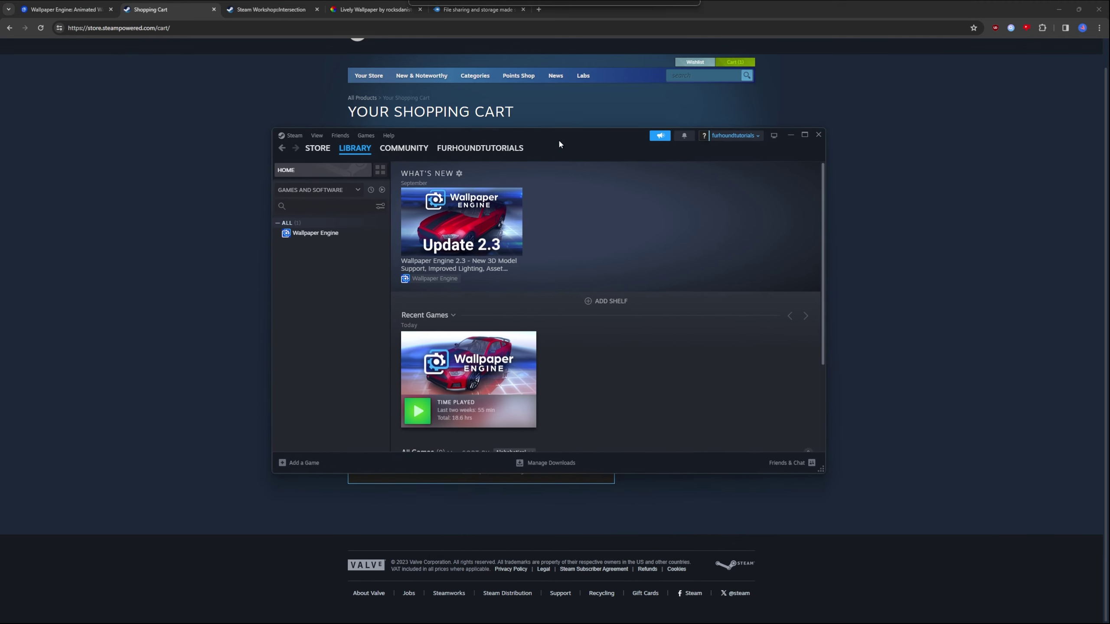
# Step: Switch to the Steam client, launch Wallpaper Engine from the library and browse its installed wallpapers
pyautogui.click(759, 167)
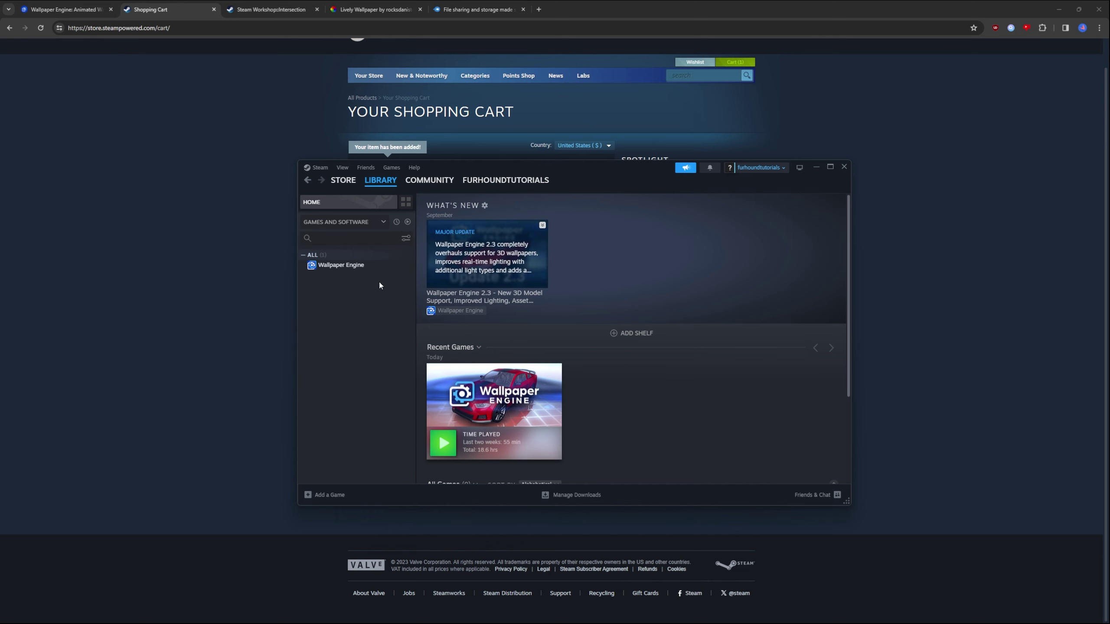
pyautogui.doubleClick(337, 271)
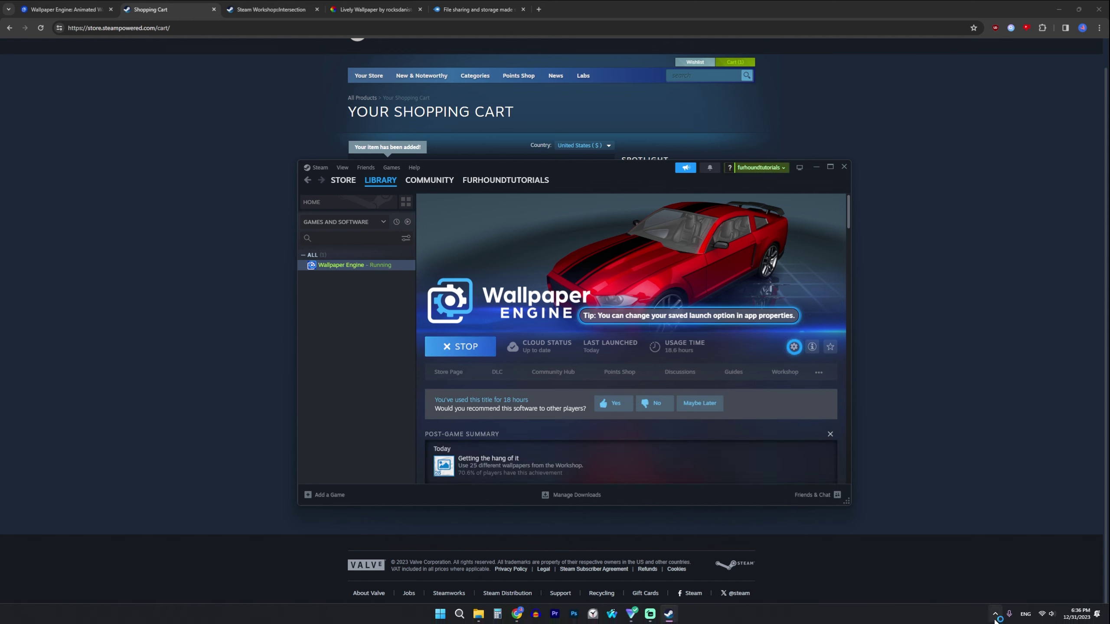
pyautogui.click(980, 612)
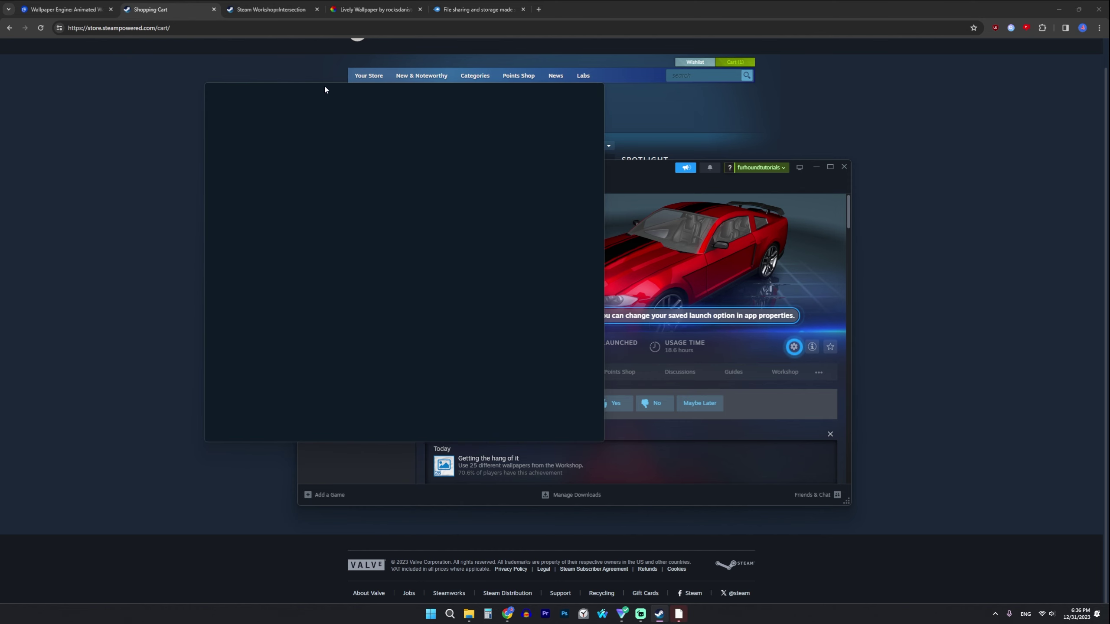
pyautogui.moveTo(453, 89); pyautogui.dragTo(679, 116)
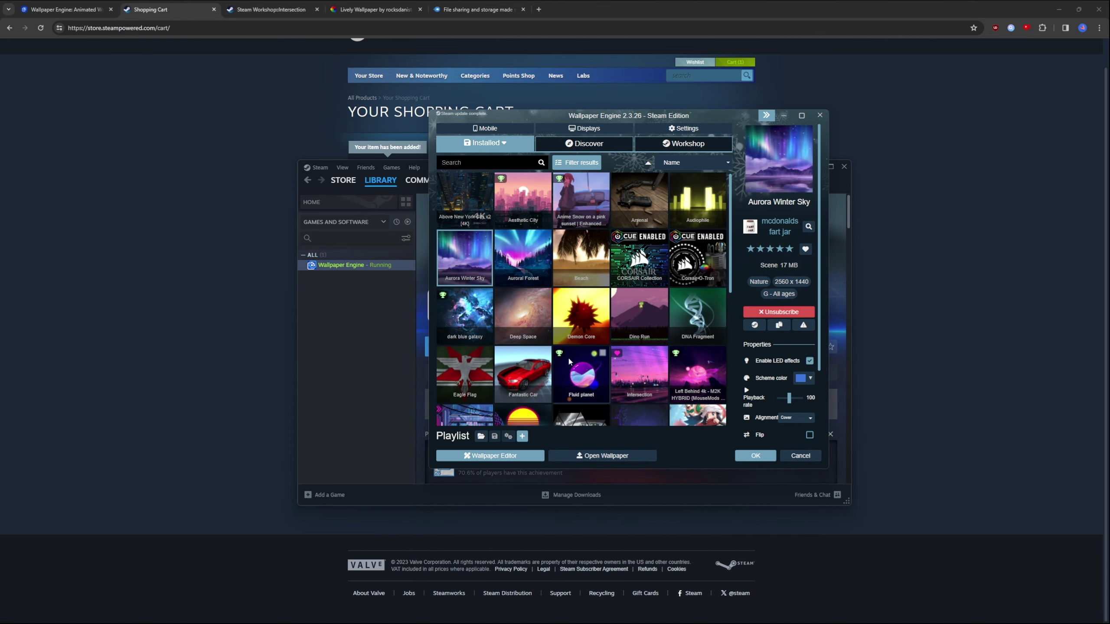
pyautogui.scroll(-5, 569, 359)
pyautogui.scroll(5, 601, 194)
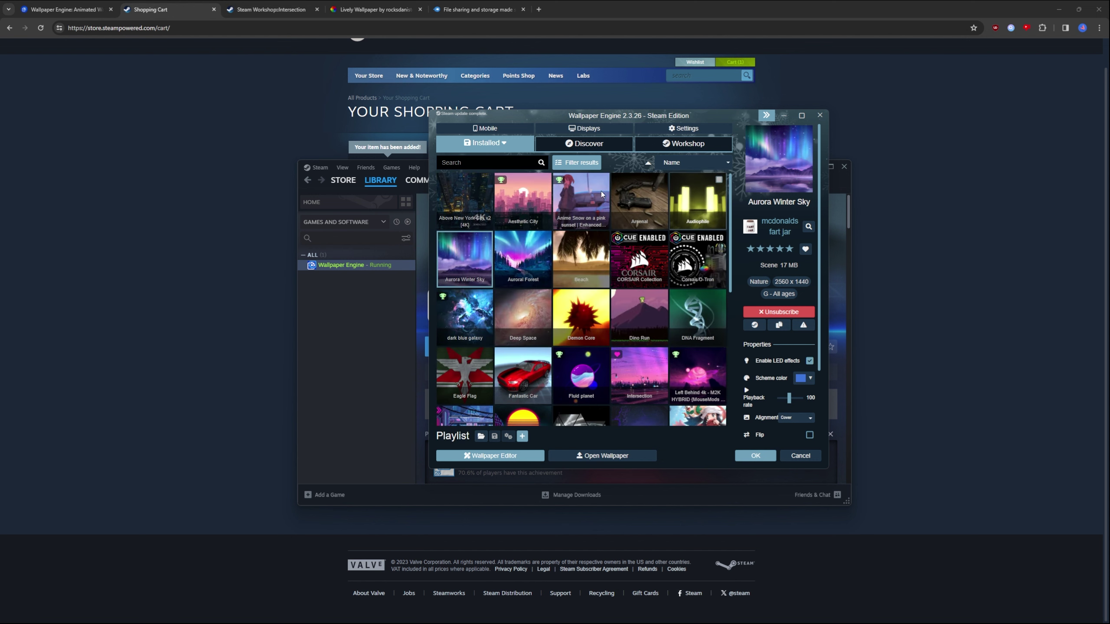
pyautogui.scroll(-10, 695, 375)
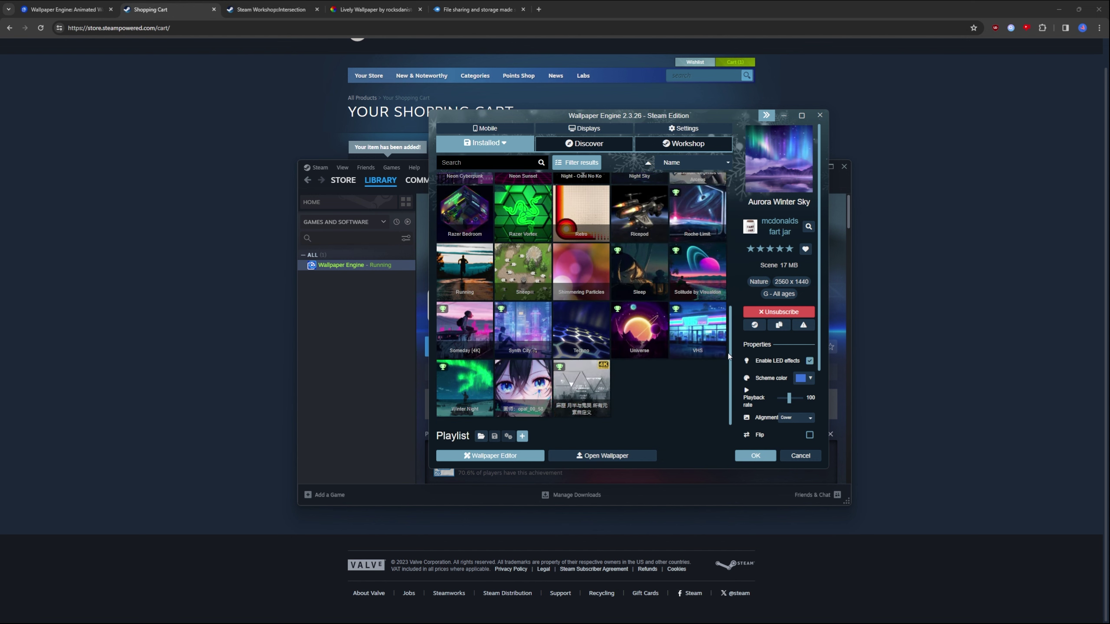
pyautogui.scroll(10, 728, 355)
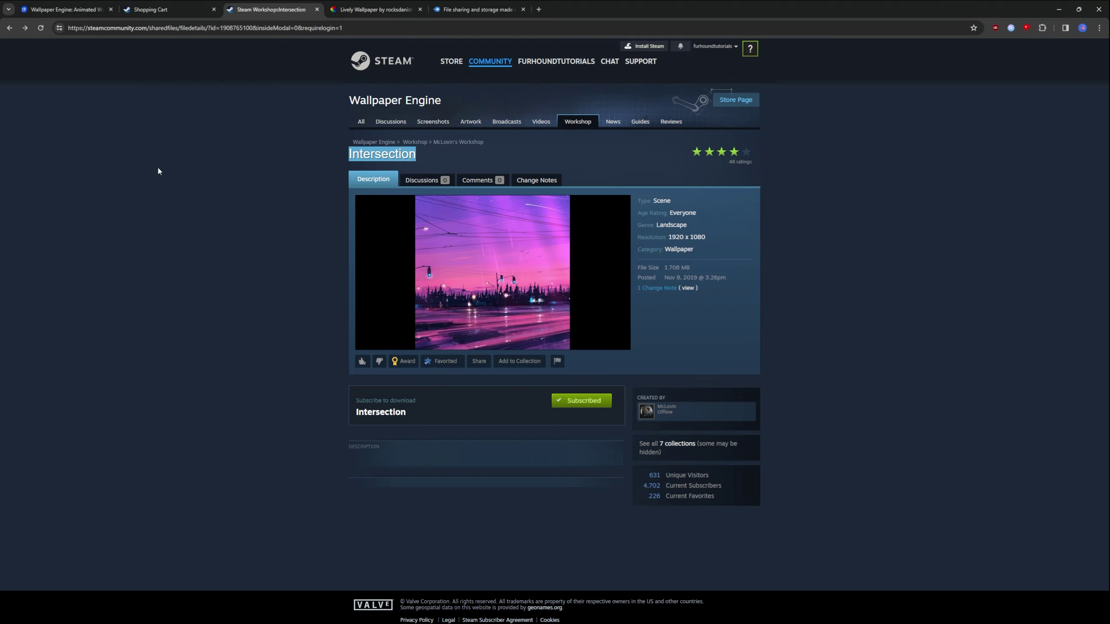
# Step: Subscribe to the Intersection wallpaper on its Steam Workshop page in the browser
pyautogui.click(69, 29)
pyautogui.hotkey('ctrl', 'a')
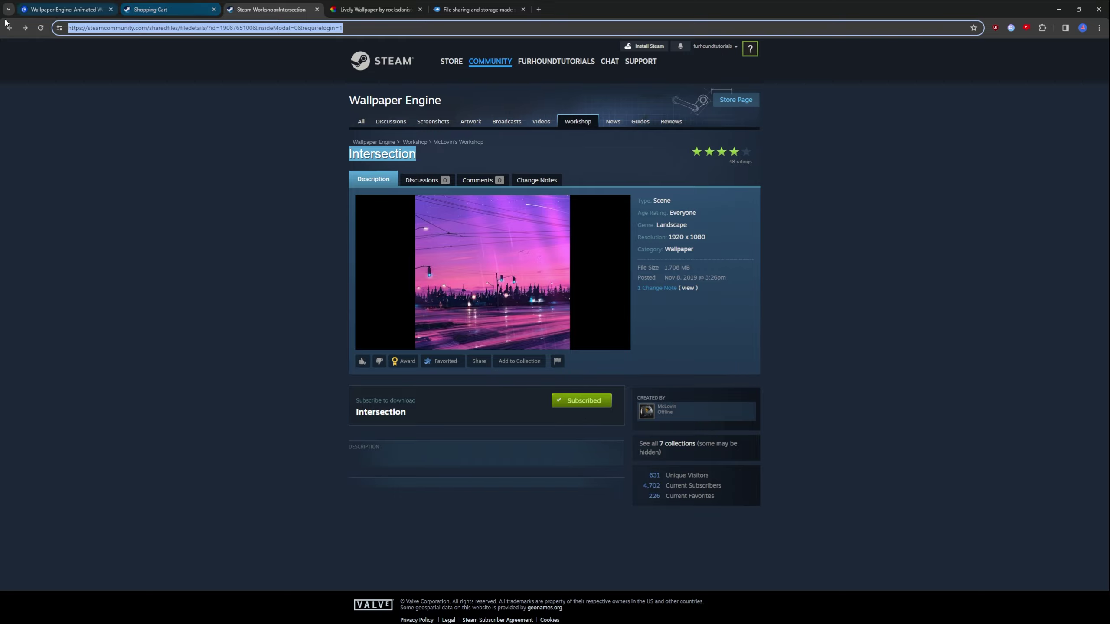
pyautogui.click(566, 403)
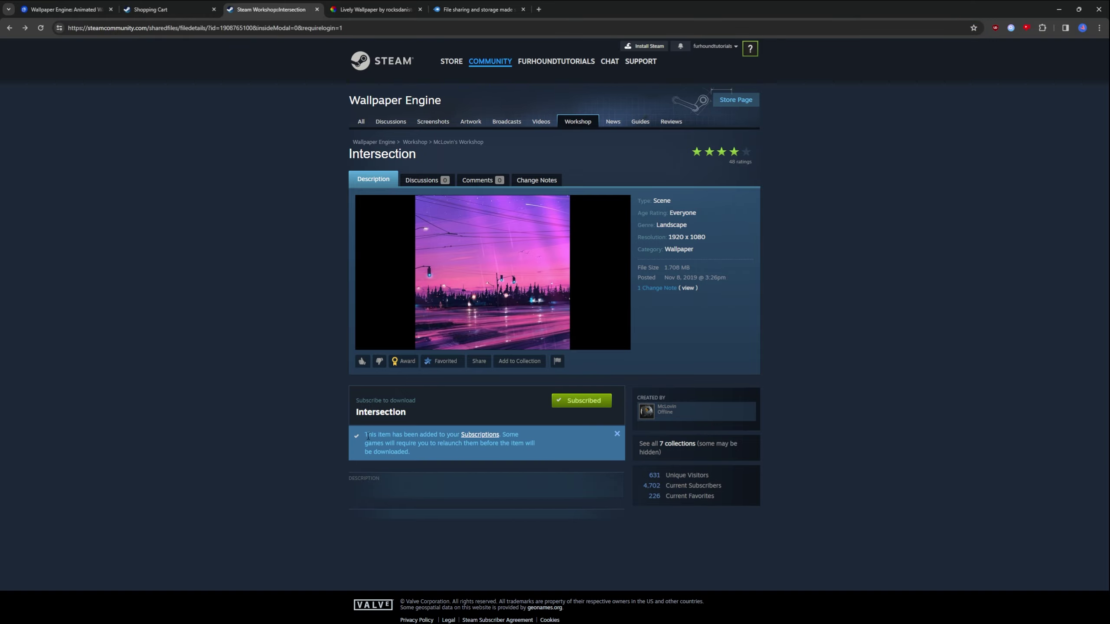
pyautogui.moveTo(485, 432); pyautogui.dragTo(466, 456)
pyautogui.click(466, 456)
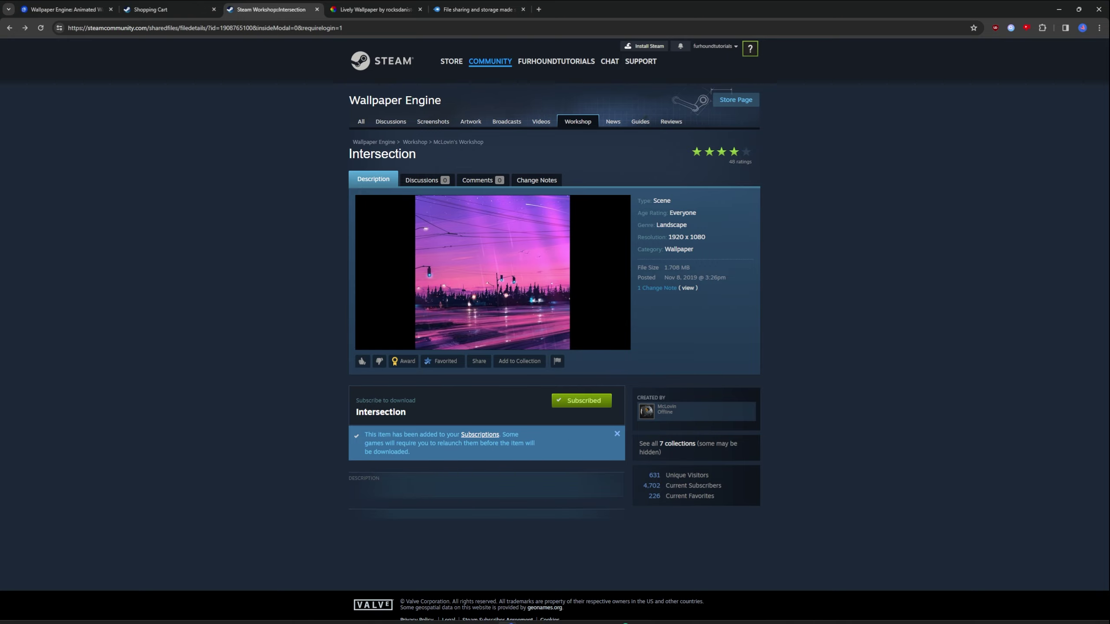
# Step: Switch to Wallpaper Engine, select the installed Intersection wallpaper and show the desktop to preview it
pyautogui.click(678, 614)
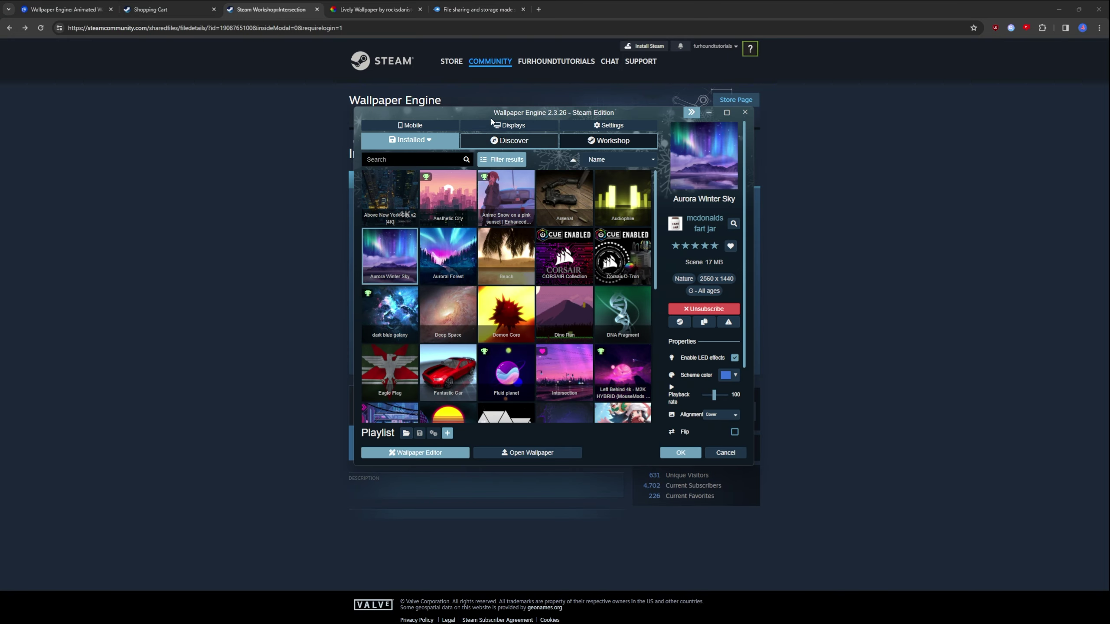
pyautogui.moveTo(582, 109); pyautogui.dragTo(571, 105)
pyautogui.scroll(-10, 518, 319)
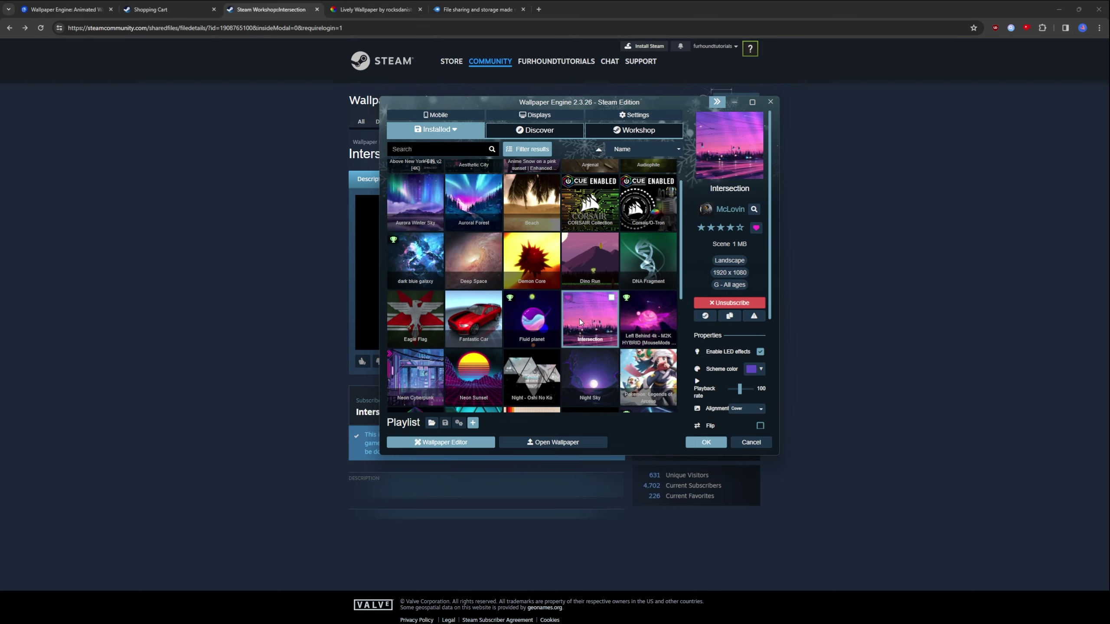
pyautogui.moveTo(555, 623)
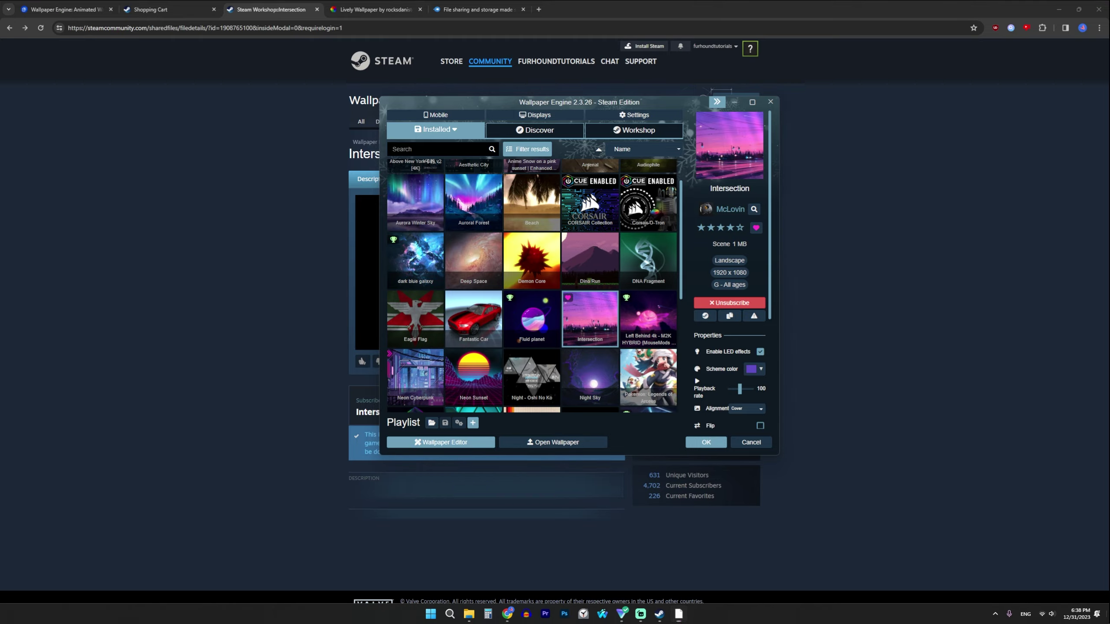
pyautogui.press('super+d')
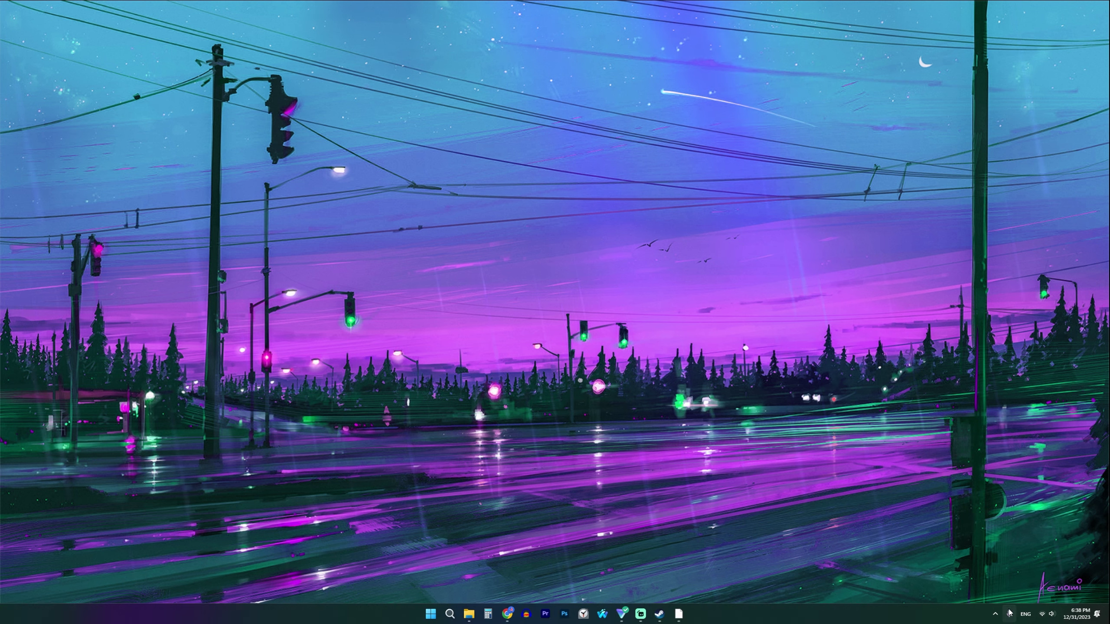
# Step: Reopen Wallpaper Engine's wallpaper selection window and set the Intersection wallpaper's hue shift to 49
pyautogui.click(995, 614)
pyautogui.rightClick(1030, 588)
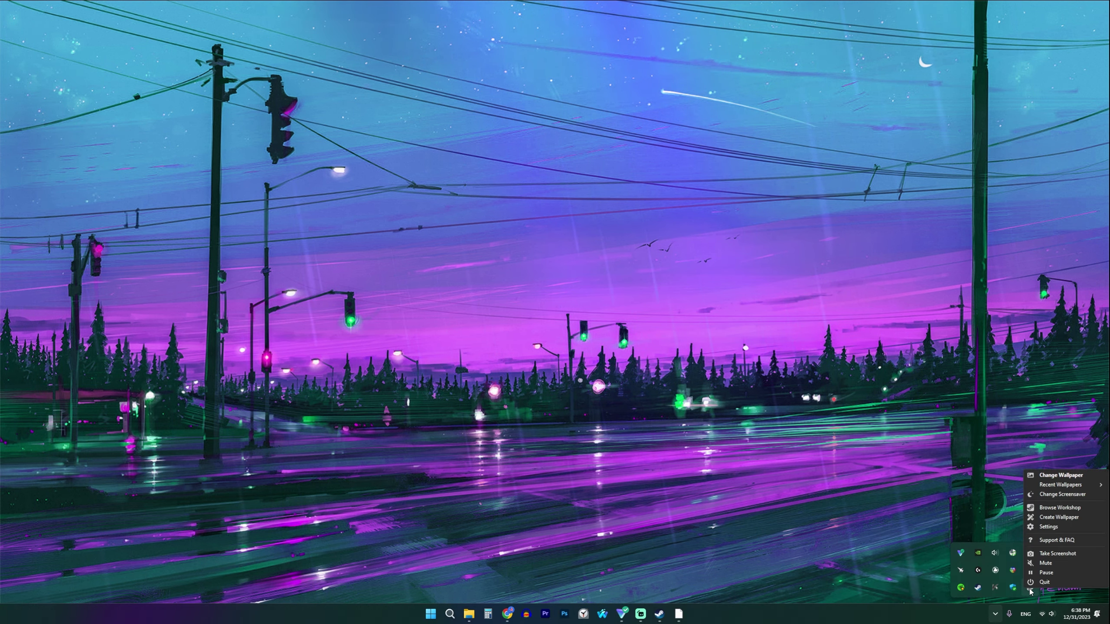
pyautogui.click(1053, 478)
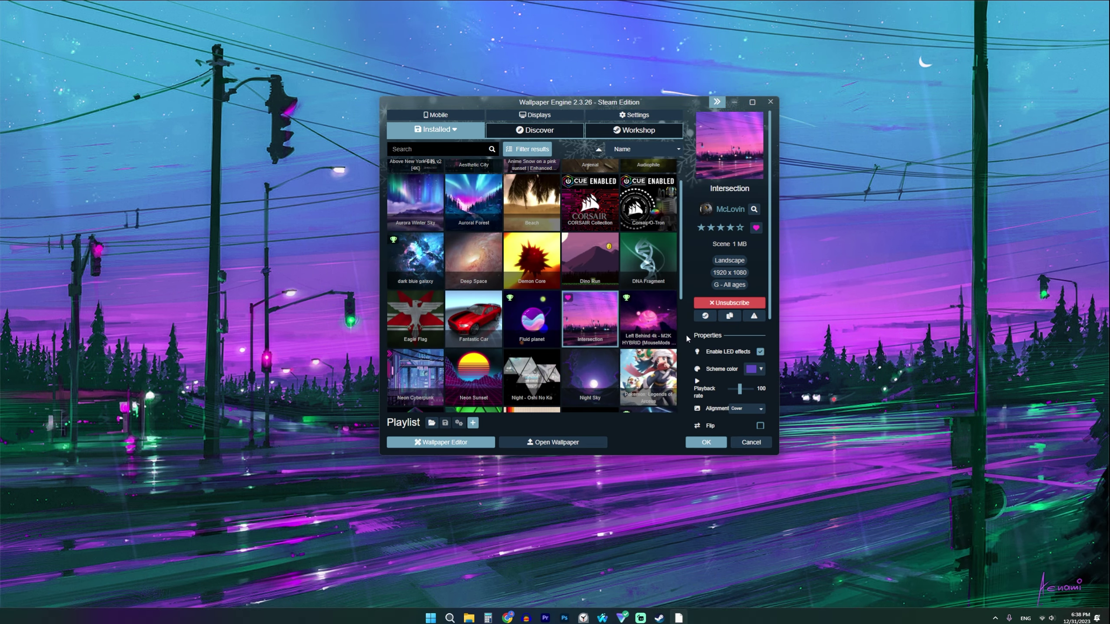
pyautogui.scroll(3, 726, 375)
pyautogui.scroll(-4, 725, 354)
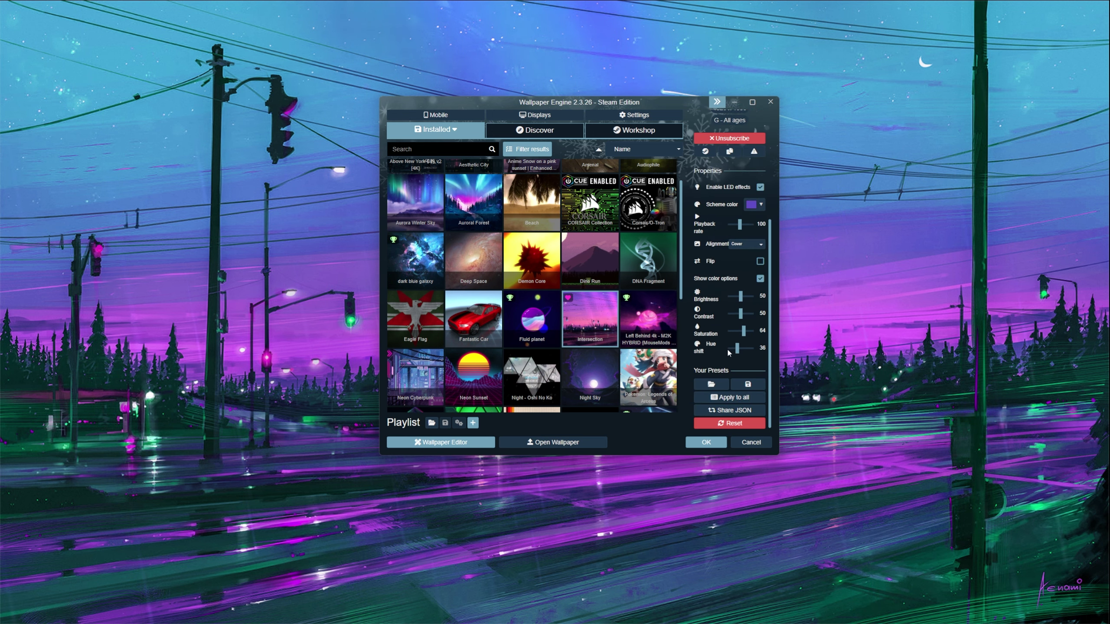
pyautogui.moveTo(737, 349); pyautogui.dragTo(740, 352)
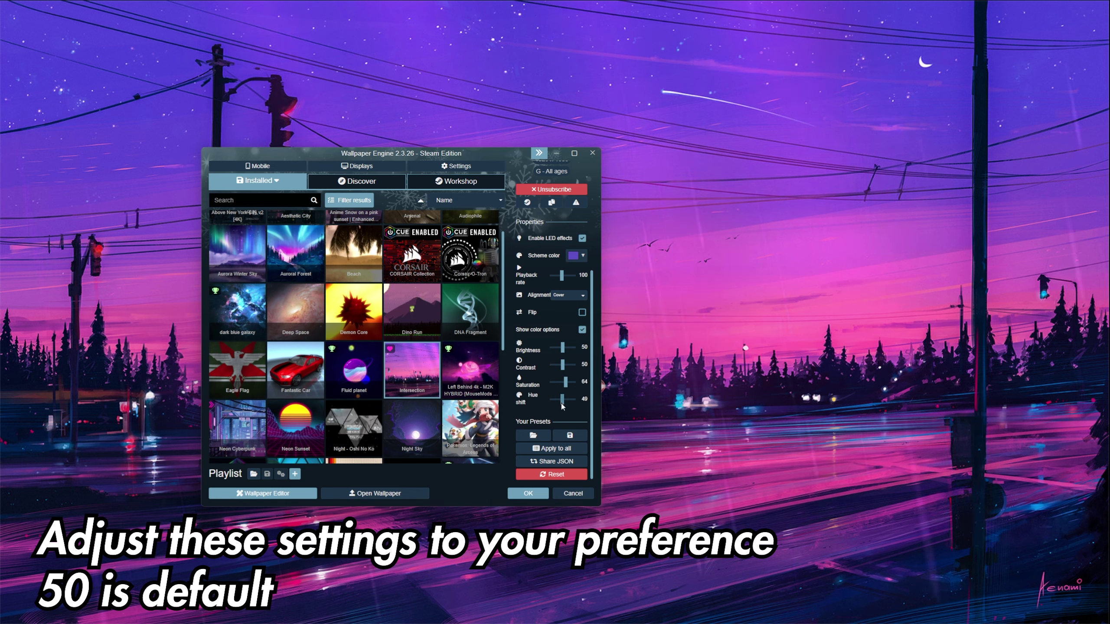
pyautogui.moveTo(562, 401); pyautogui.dragTo(563, 401)
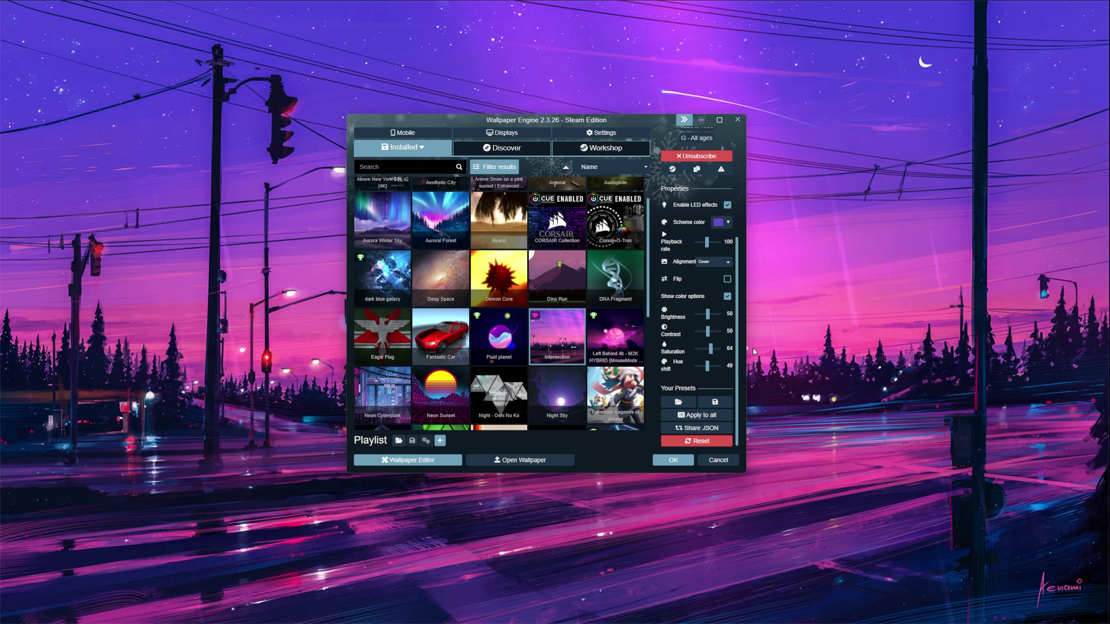
pyautogui.scroll(5, 717, 349)
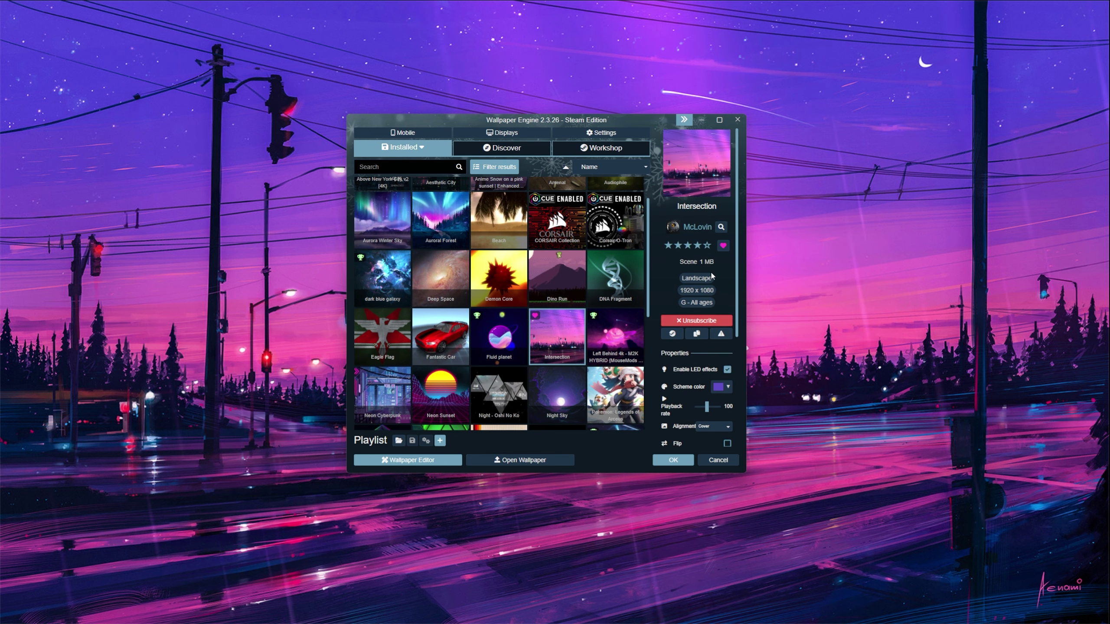
pyautogui.scroll(-3, 460, 300)
pyautogui.scroll(3, 461, 300)
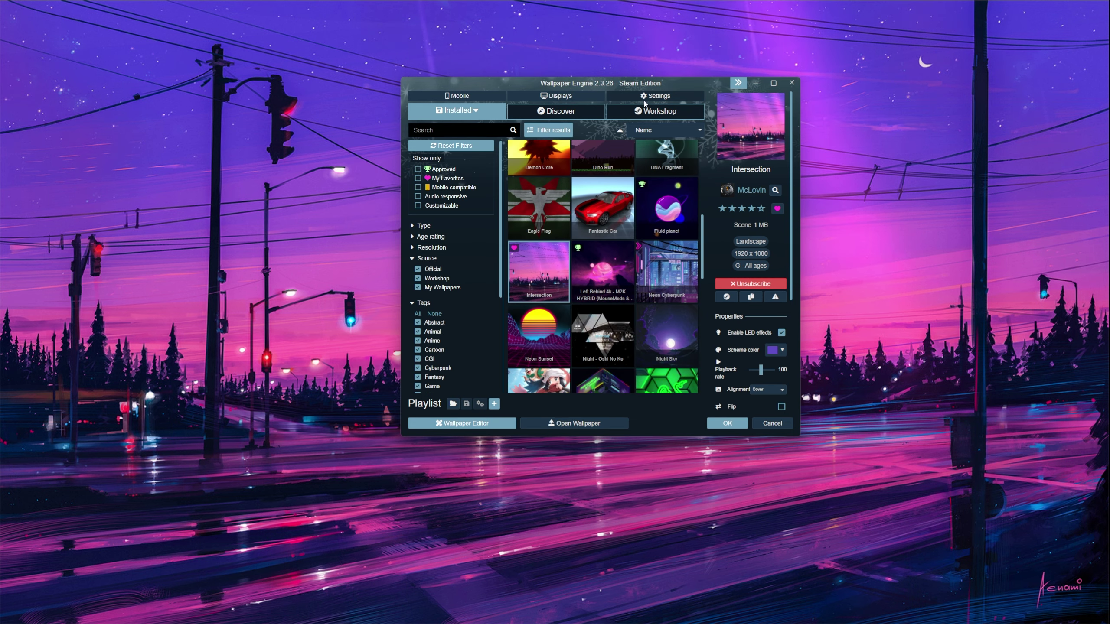
# Step: Look over the Discover, Installed and Workshop wallpaper collections and the Workshop's tag filters
pyautogui.moveTo(644, 103); pyautogui.dragTo(770, 136)
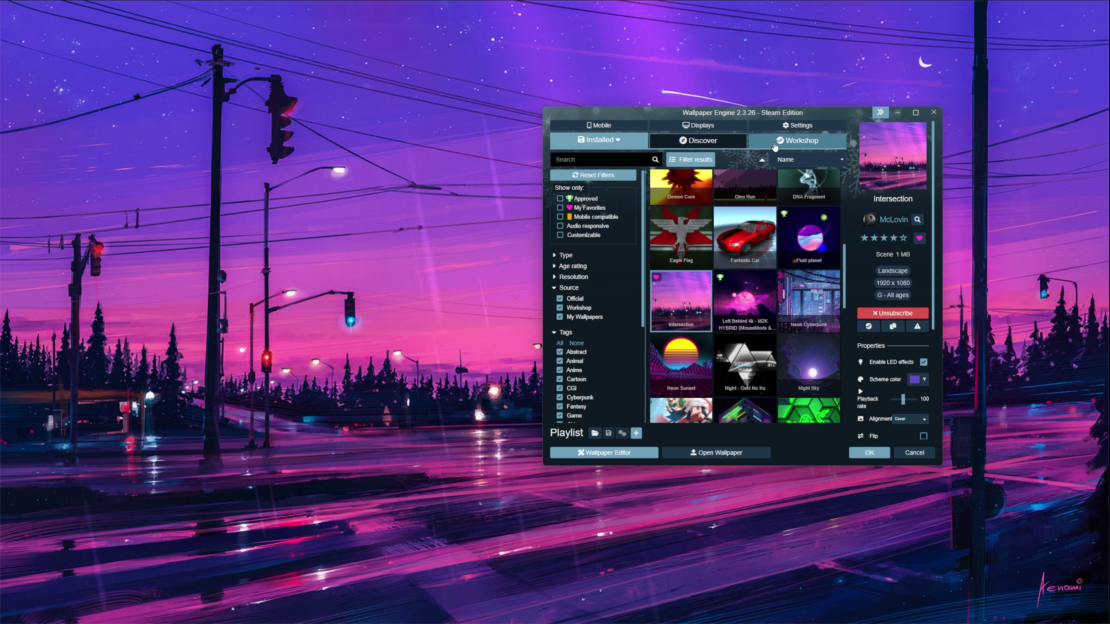
pyautogui.click(737, 145)
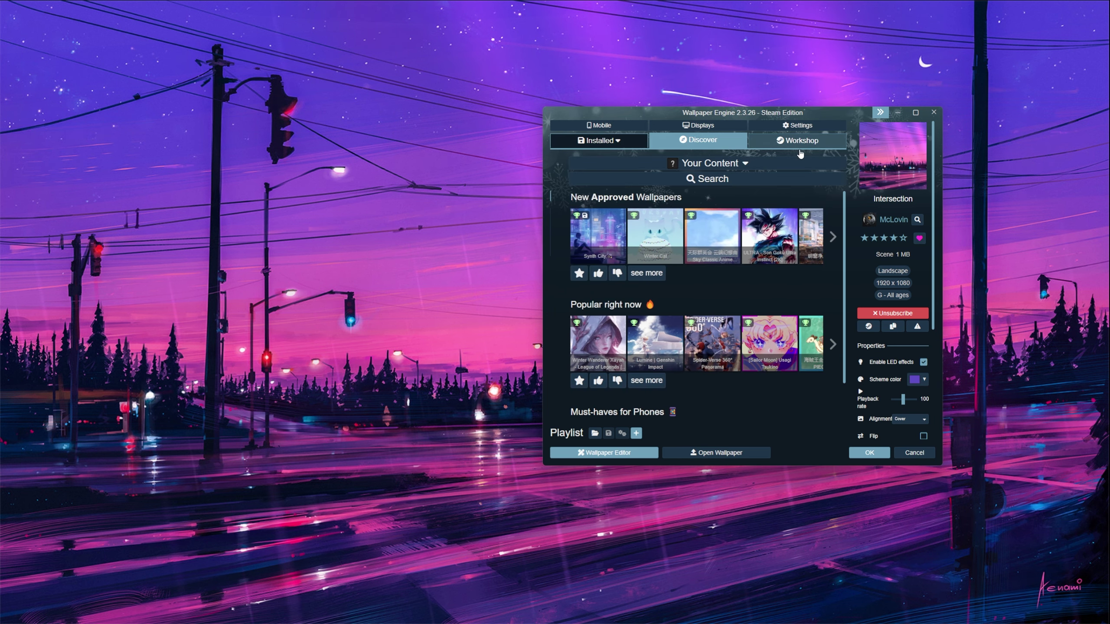
pyautogui.click(785, 145)
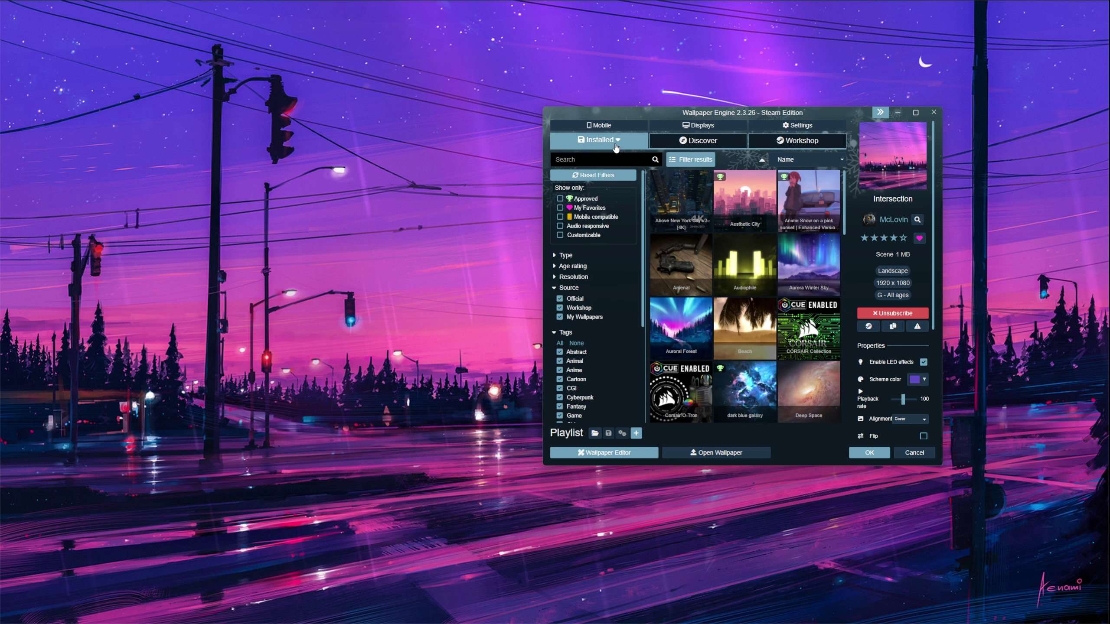
pyautogui.click(790, 148)
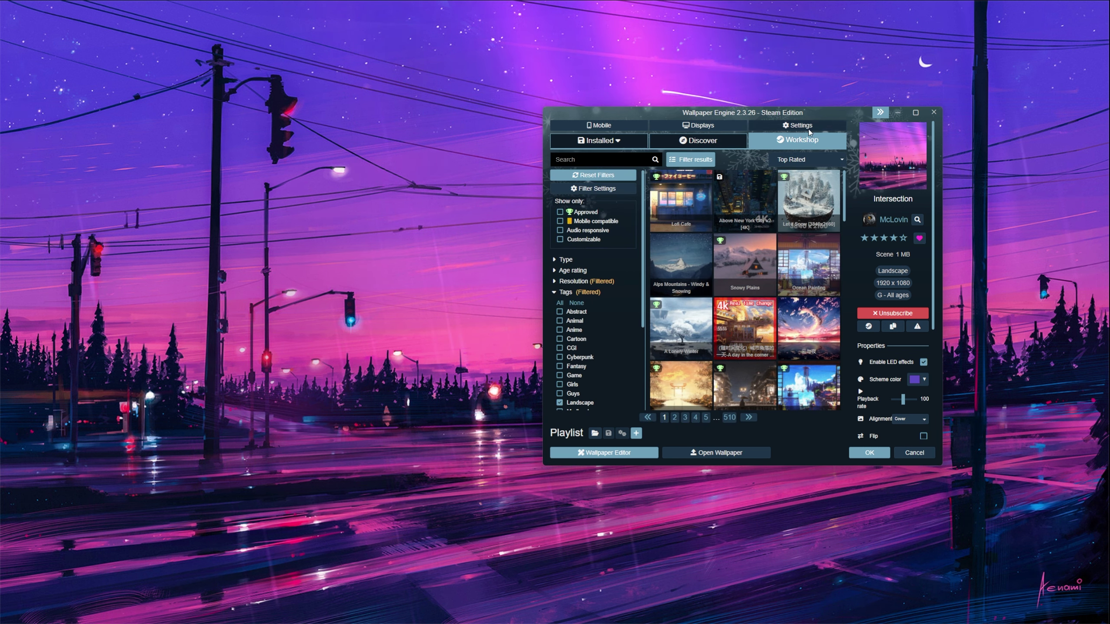
pyautogui.scroll(-3, 591, 361)
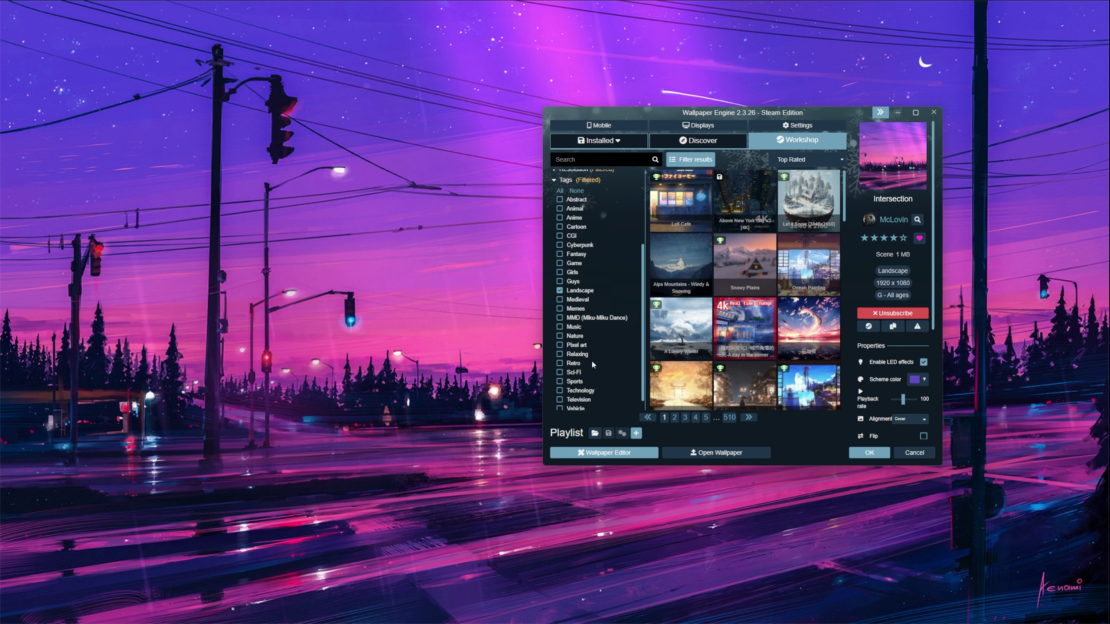
pyautogui.scroll(3, 576, 371)
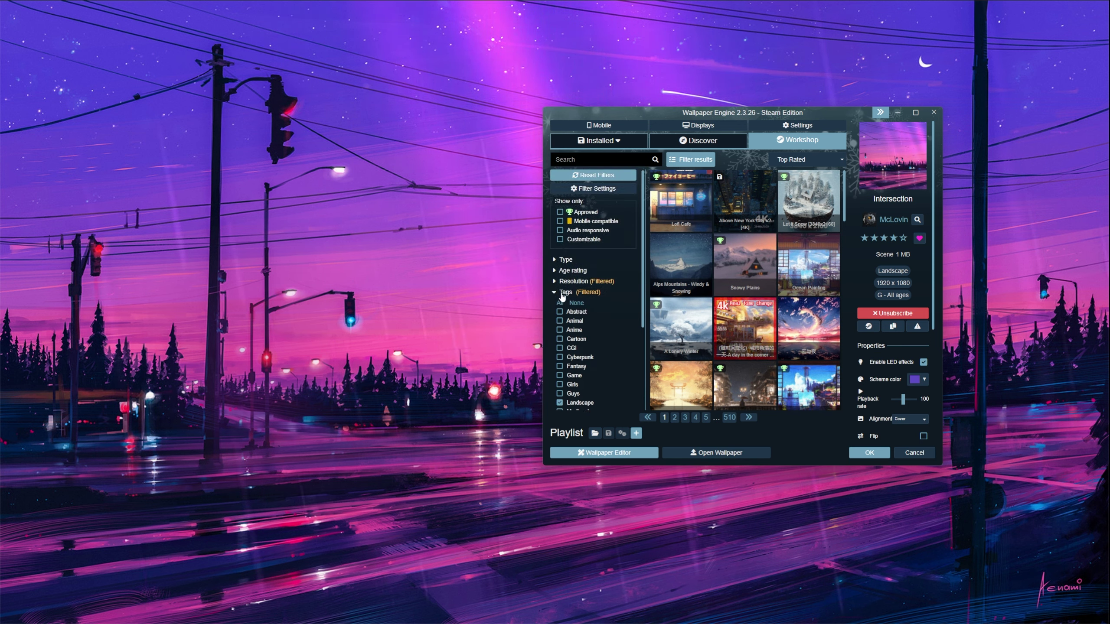
# Step: Add 2560 x 1440 and 1920 x 1080 Full HD to the Workshop resolution filter, and expand the age rating filter
pyautogui.click(568, 282)
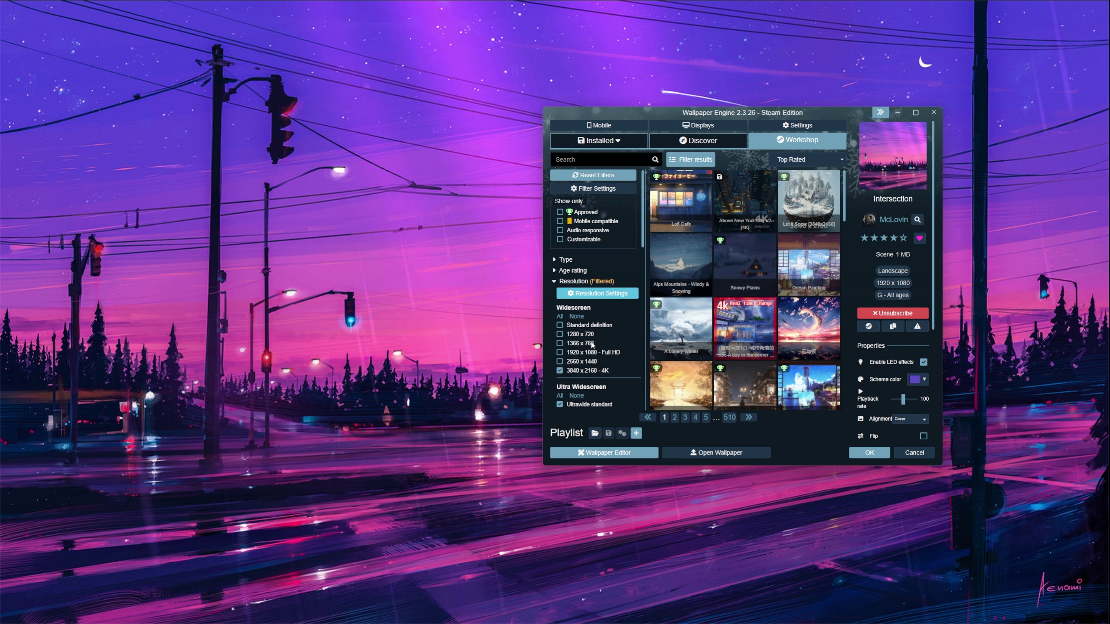
pyautogui.scroll(-2, 581, 323)
pyautogui.click(559, 274)
pyautogui.click(557, 265)
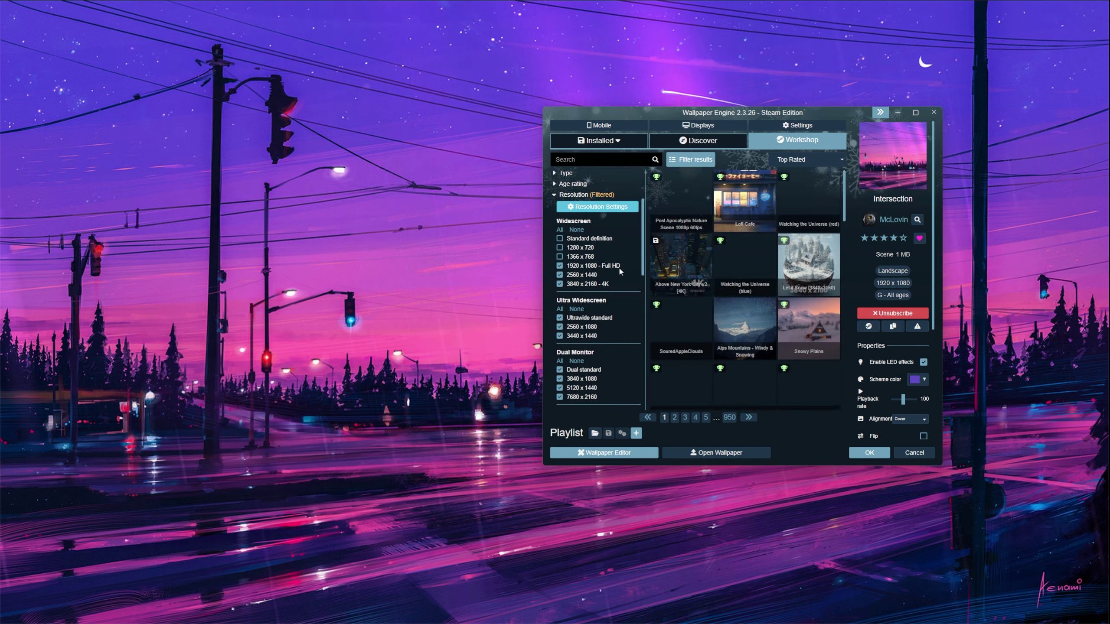
pyautogui.click(554, 195)
pyautogui.click(555, 184)
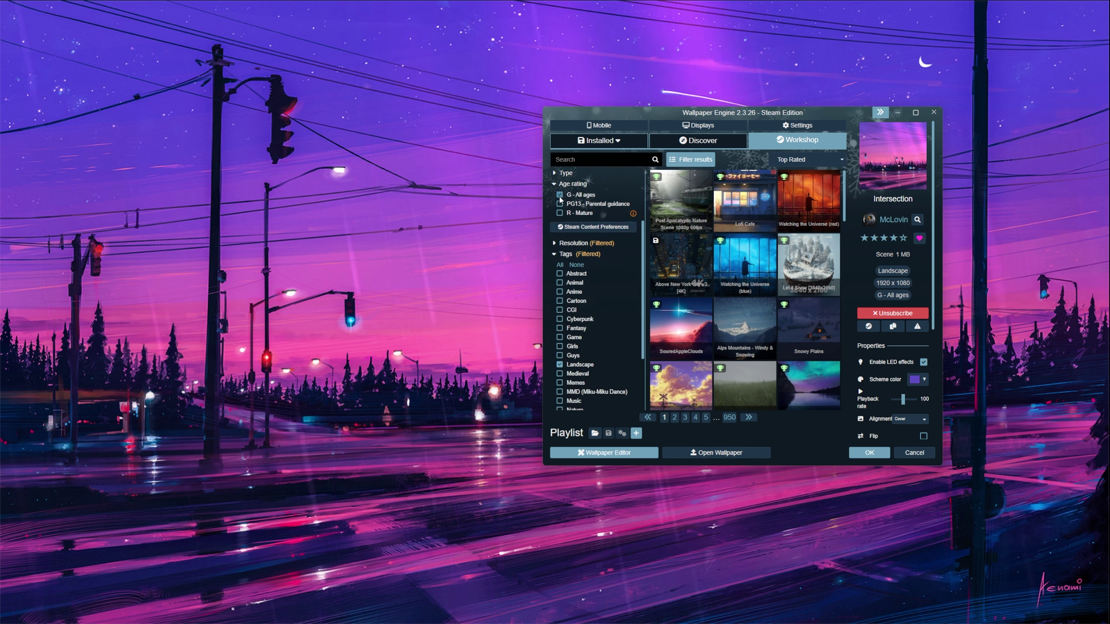
# Step: Set the Workshop tag filter so only Fantasy, Music and Sci-Fi wallpapers are included
pyautogui.scroll(-3, 559, 263)
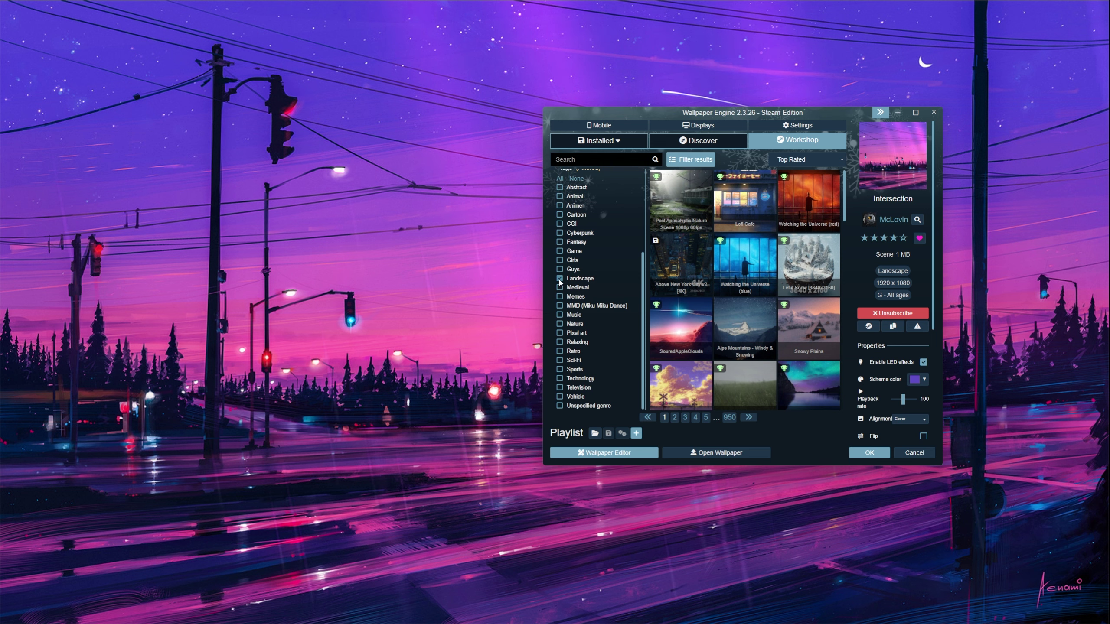
pyautogui.click(559, 279)
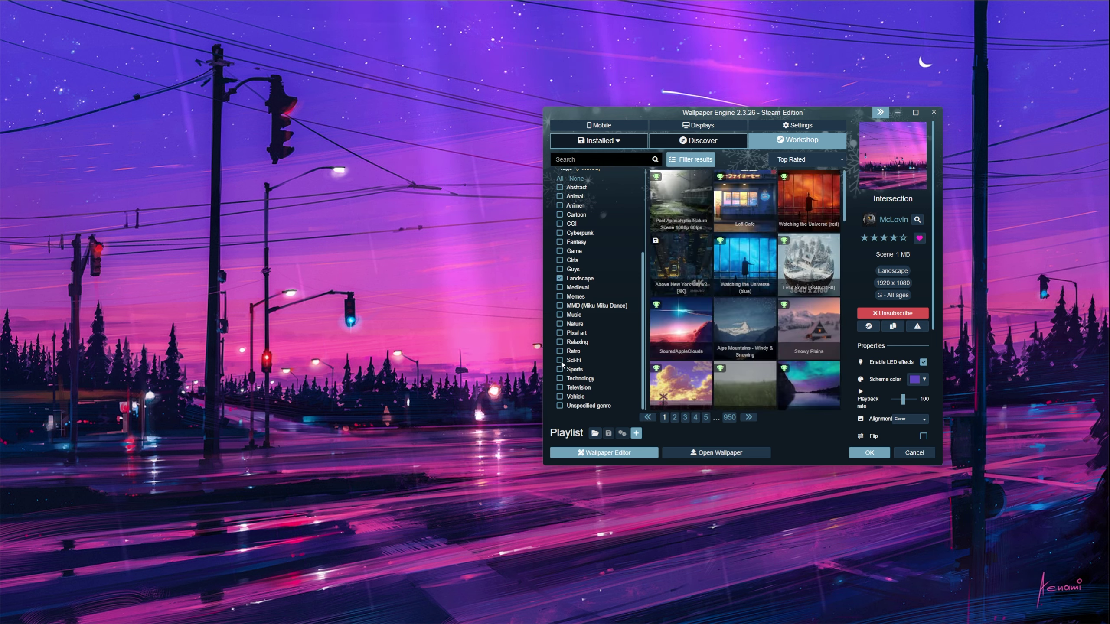
pyautogui.scroll(3, 560, 350)
pyautogui.click(559, 302)
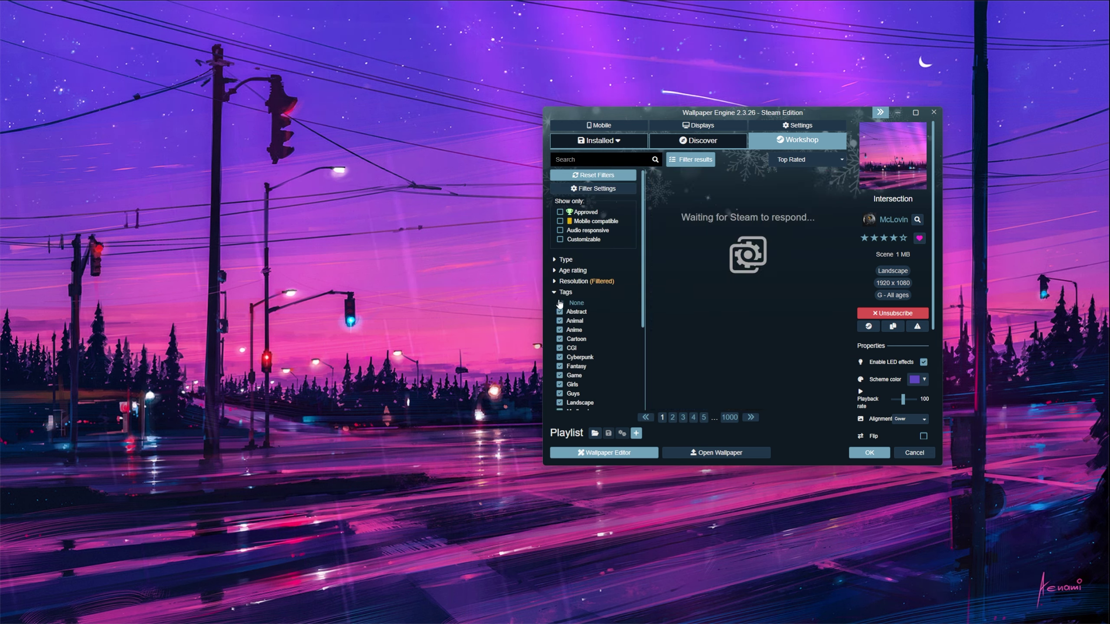
pyautogui.scroll(-3, 558, 263)
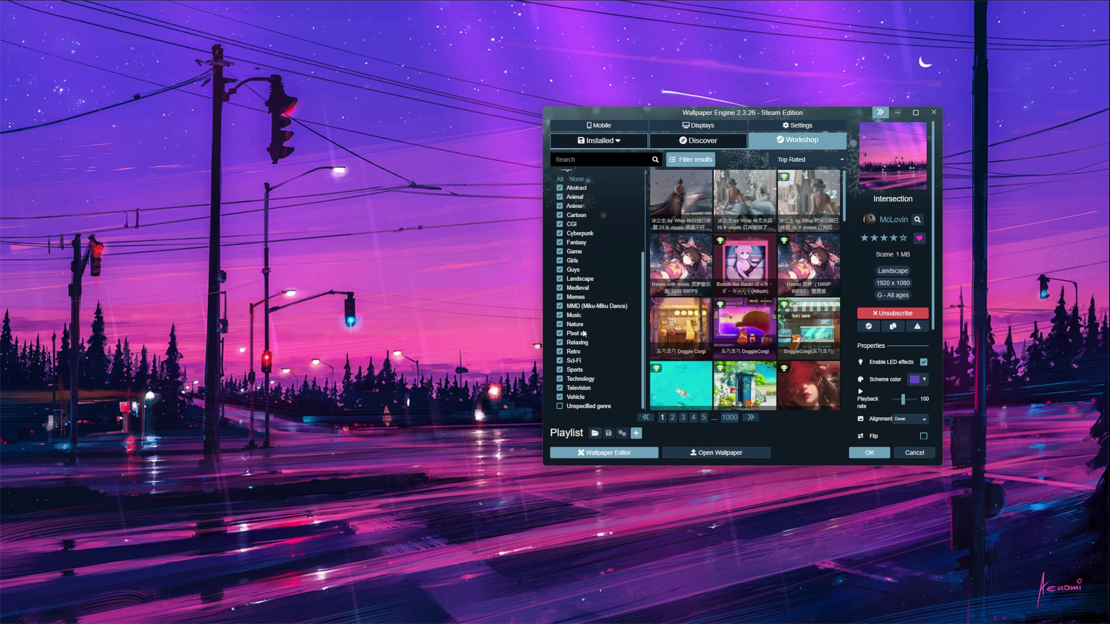
pyautogui.click(559, 205)
# Step: Subscribe to the Fantasy Forest Workshop wallpaper, apply it, and move the Wallpaper Engine window aside to see the desktop
pyautogui.scroll(-2, 781, 342)
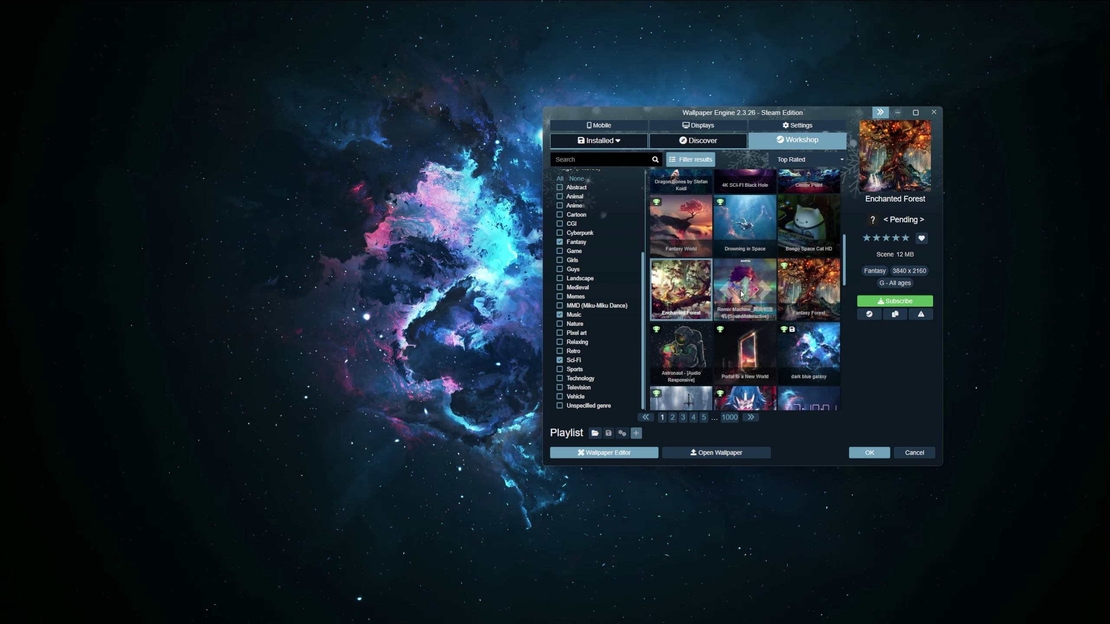
pyautogui.click(799, 289)
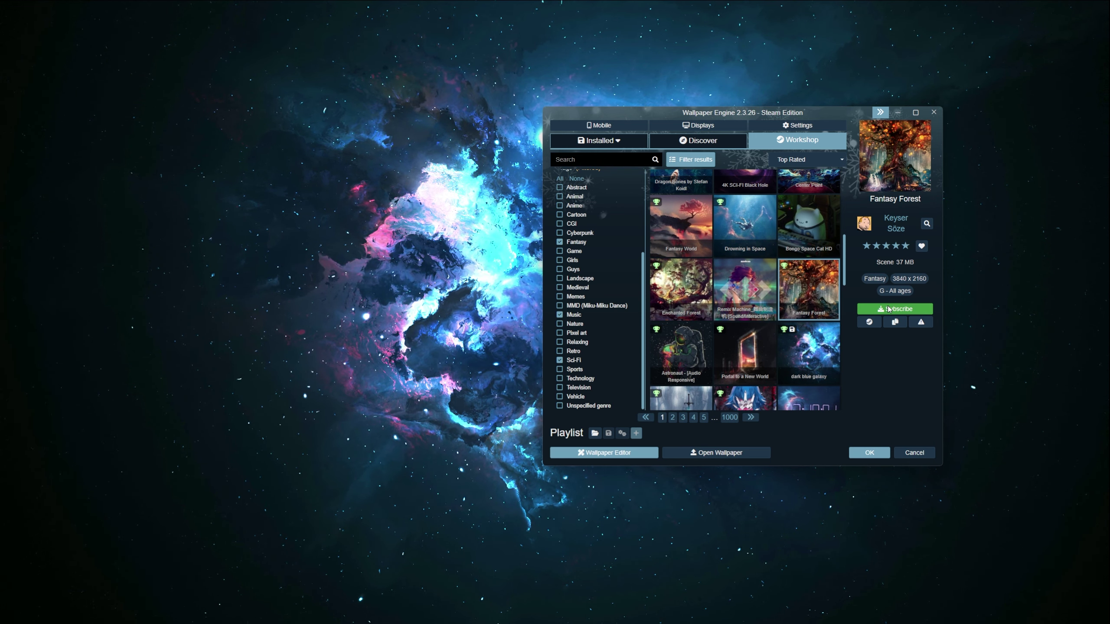
pyautogui.click(901, 310)
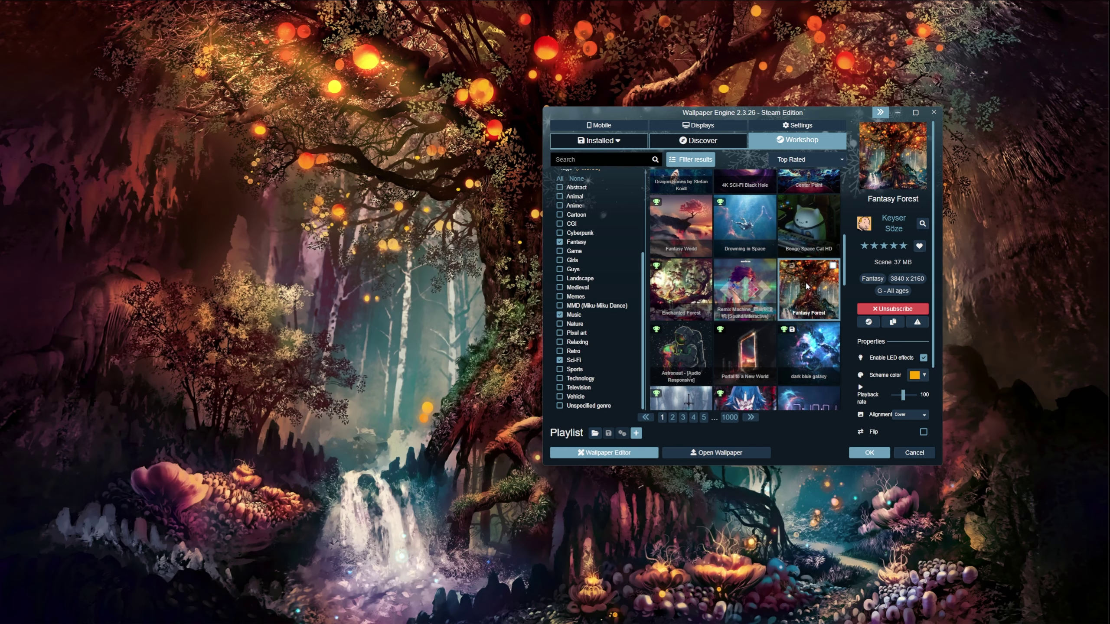
pyautogui.moveTo(622, 114); pyautogui.dragTo(19, 192)
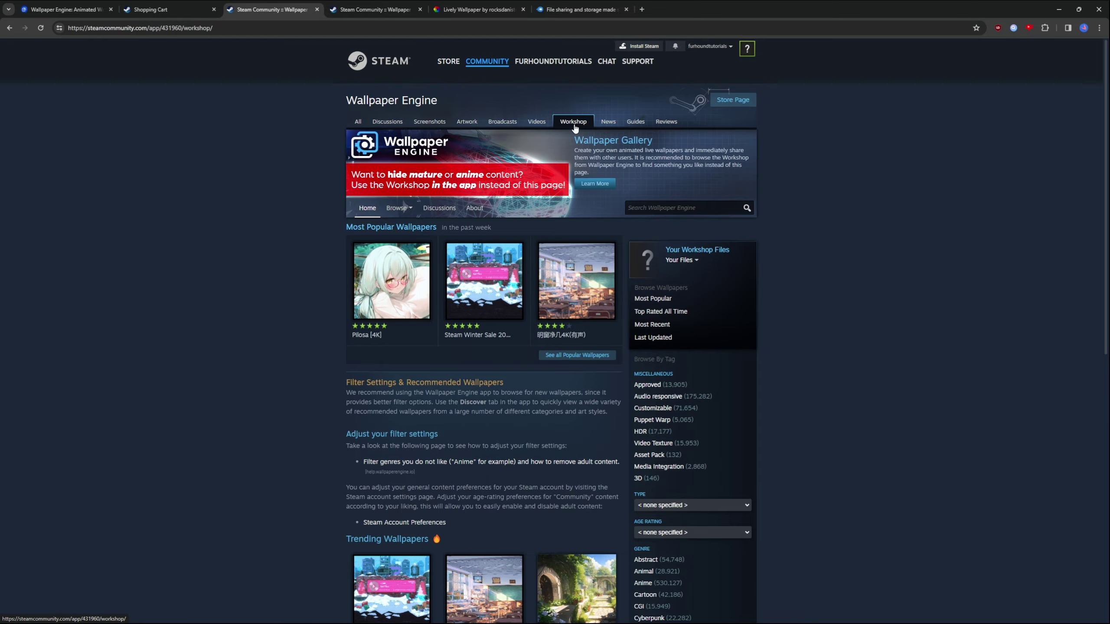
# Step: Look over the popular and trending wallpapers and the tag categories on Wallpaper Engine's Steam Workshop web page
pyautogui.scroll(-10, 564, 126)
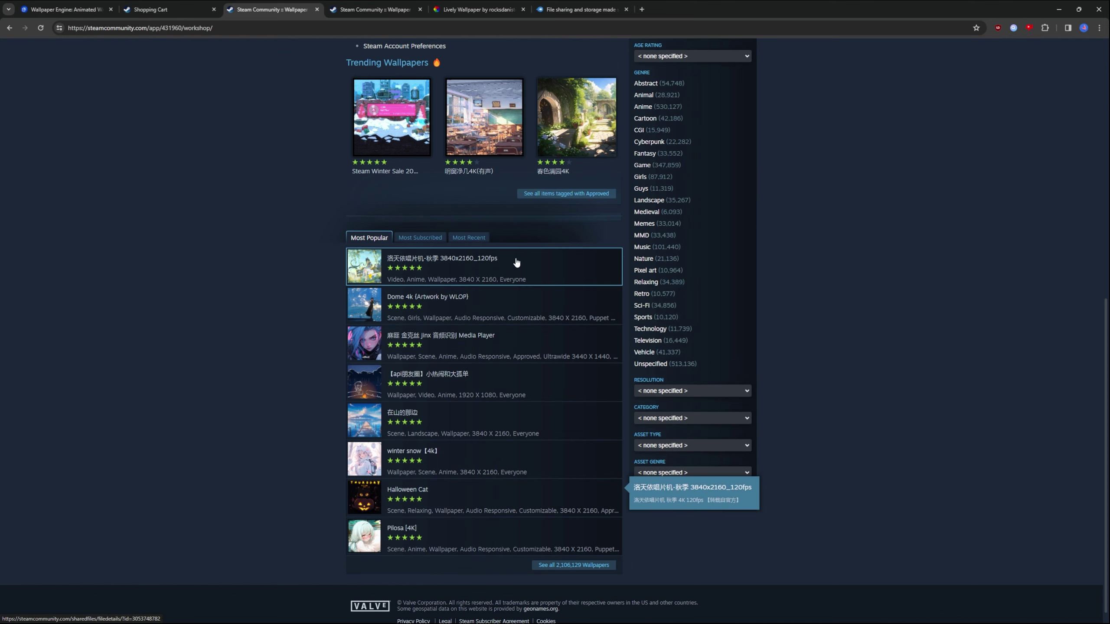
pyautogui.moveTo(508, 535)
pyautogui.scroll(6, 574, 436)
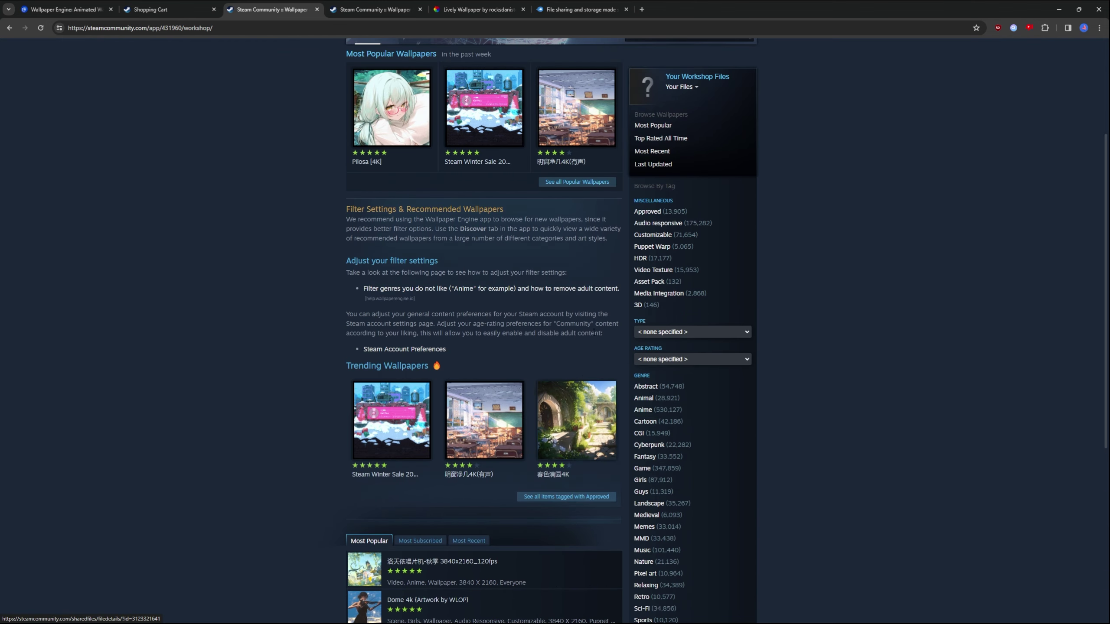
pyautogui.scroll(-6, 642, 502)
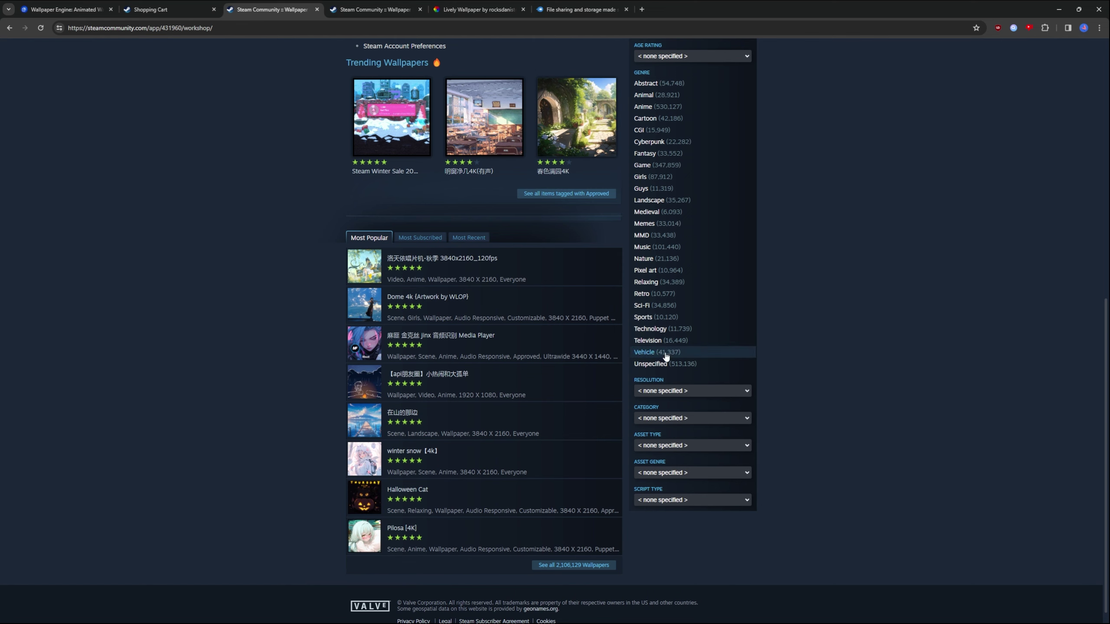
pyautogui.scroll(6, 619, 384)
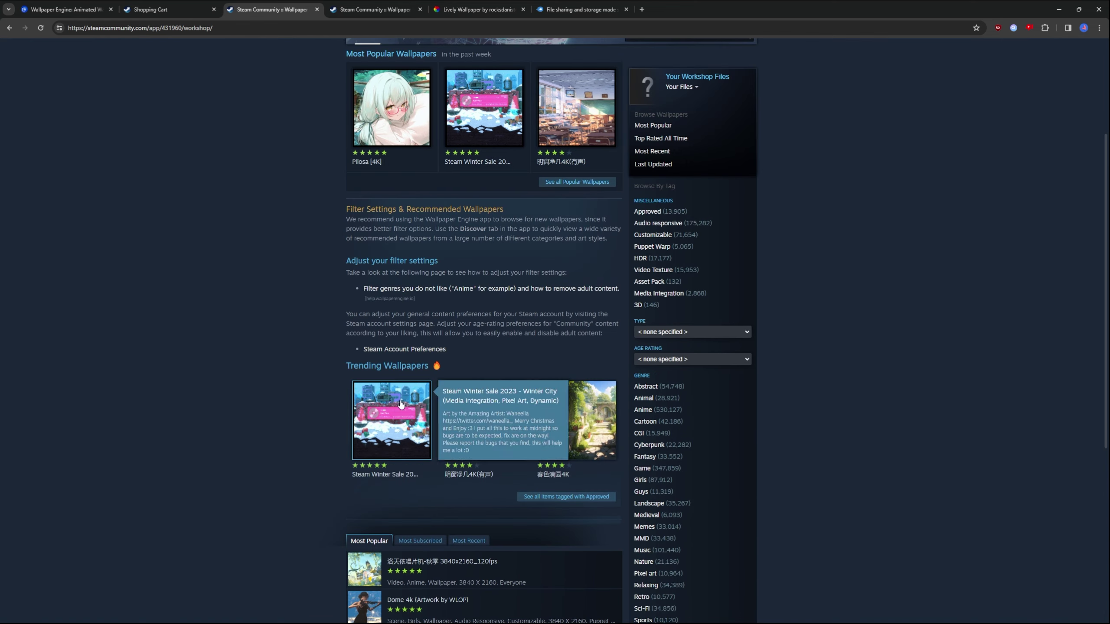
pyautogui.scroll(4, 570, 376)
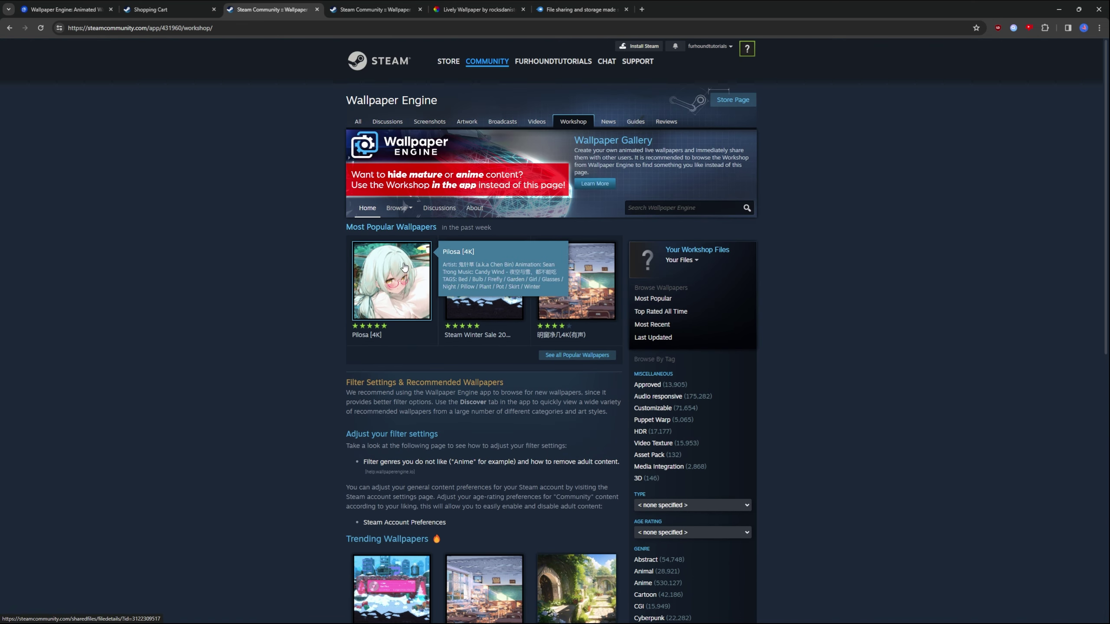
# Step: Open the full list of popular Workshop wallpapers and subscribe to Avatar: Frontiers of Pandora
pyautogui.click(576, 355)
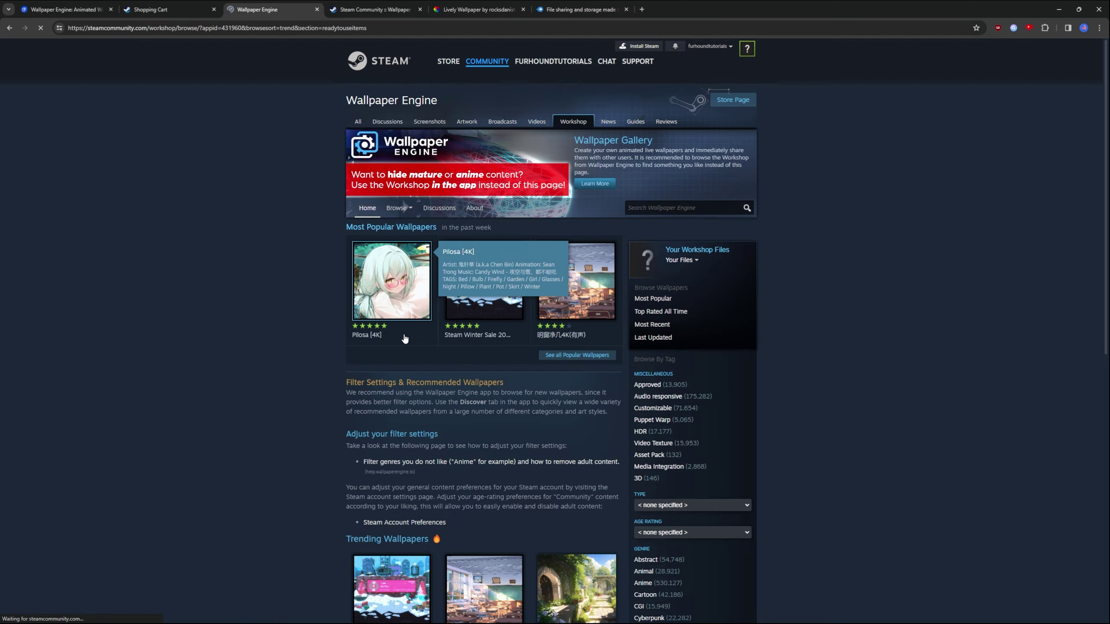
pyautogui.scroll(-15, 463, 349)
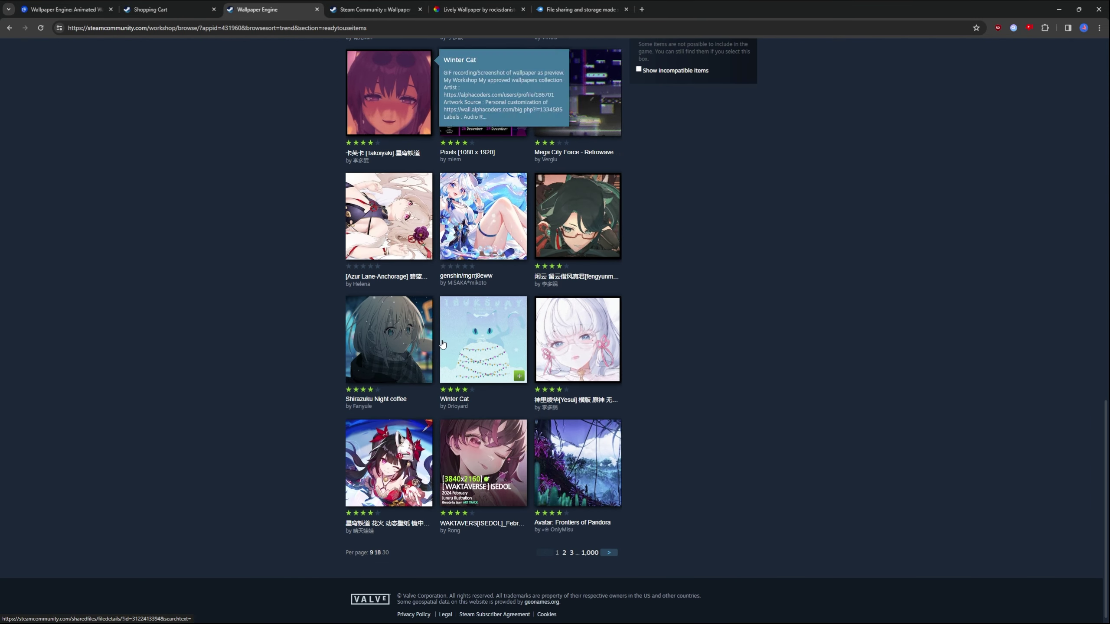
pyautogui.click(577, 463)
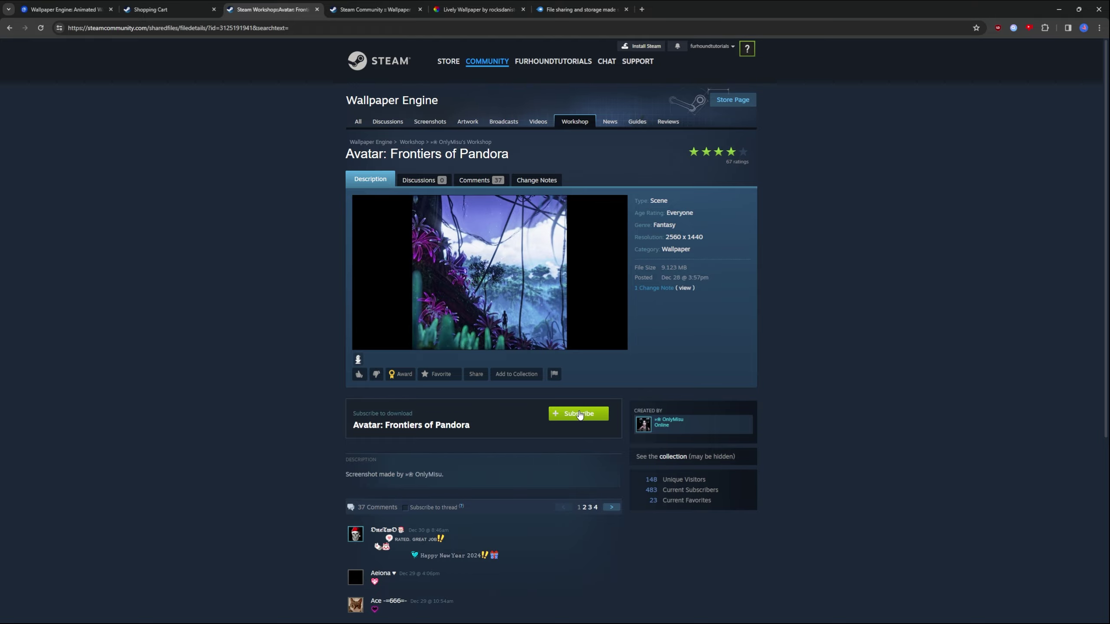
# Step: Switch to Wallpaper Engine, apply the installed Avatar: Frontiers of Pandora wallpaper and show the desktop to preview it
pyautogui.moveTo(680, 615)
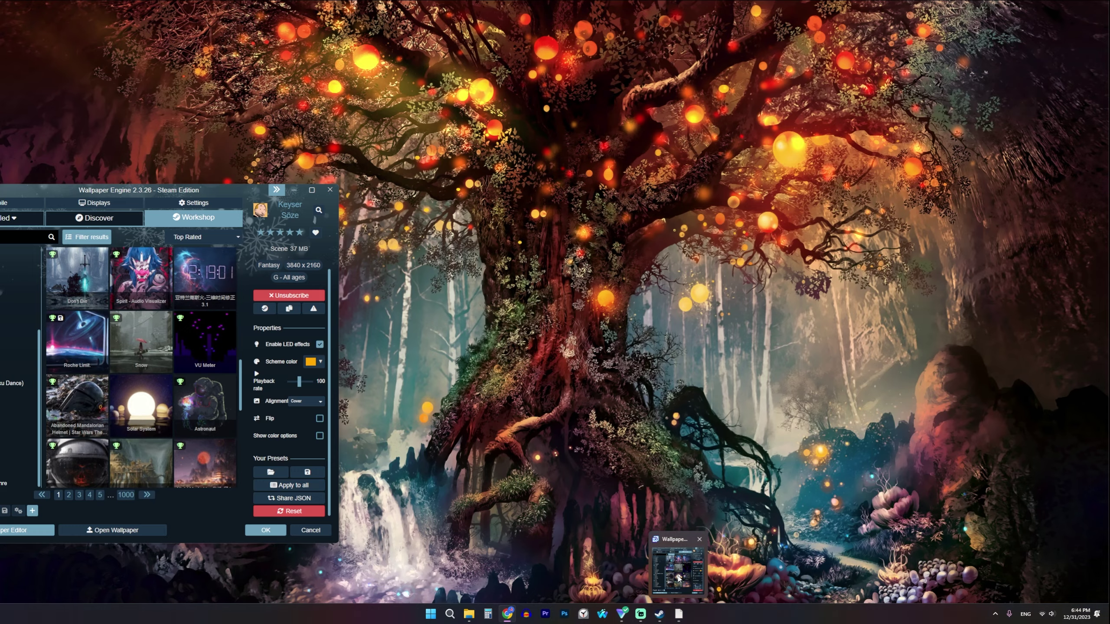
pyautogui.click(677, 568)
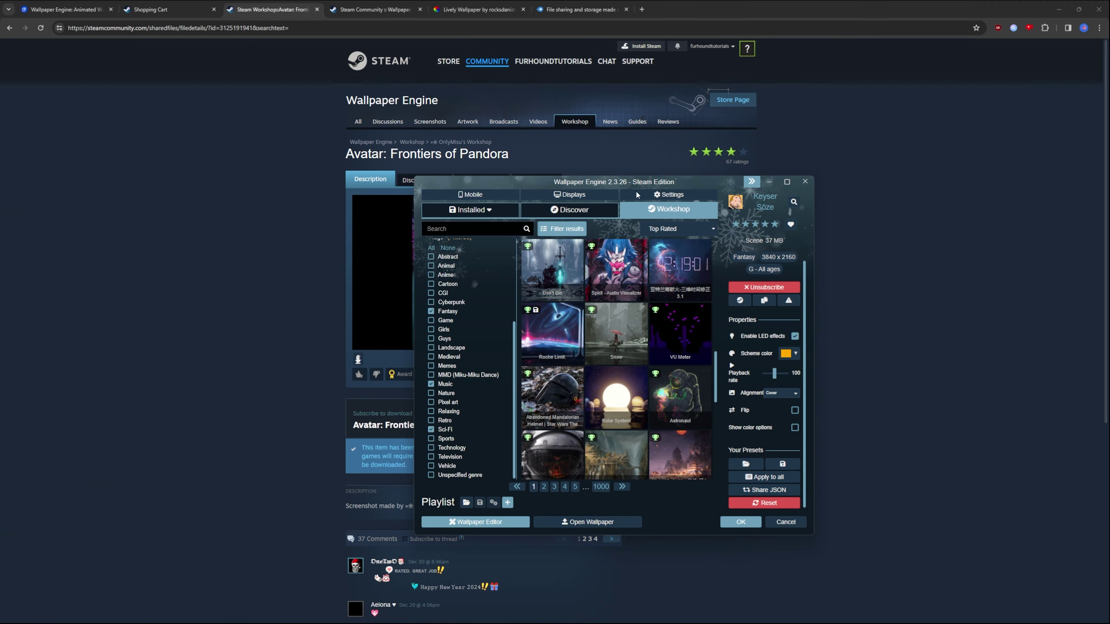
pyautogui.click(469, 210)
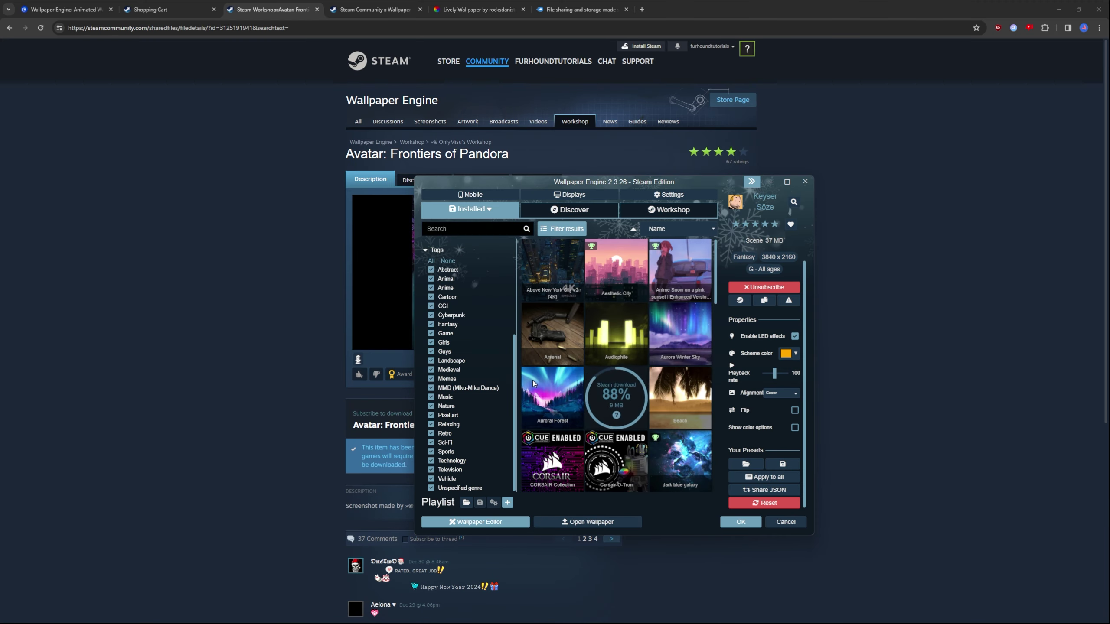
pyautogui.click(633, 380)
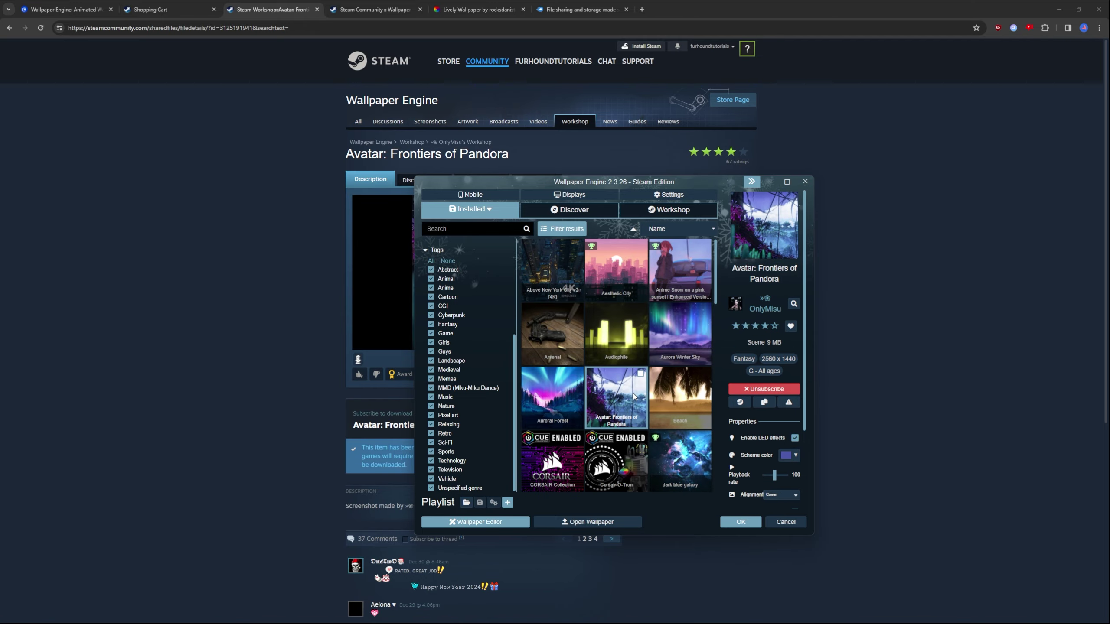
pyautogui.press('super+d')
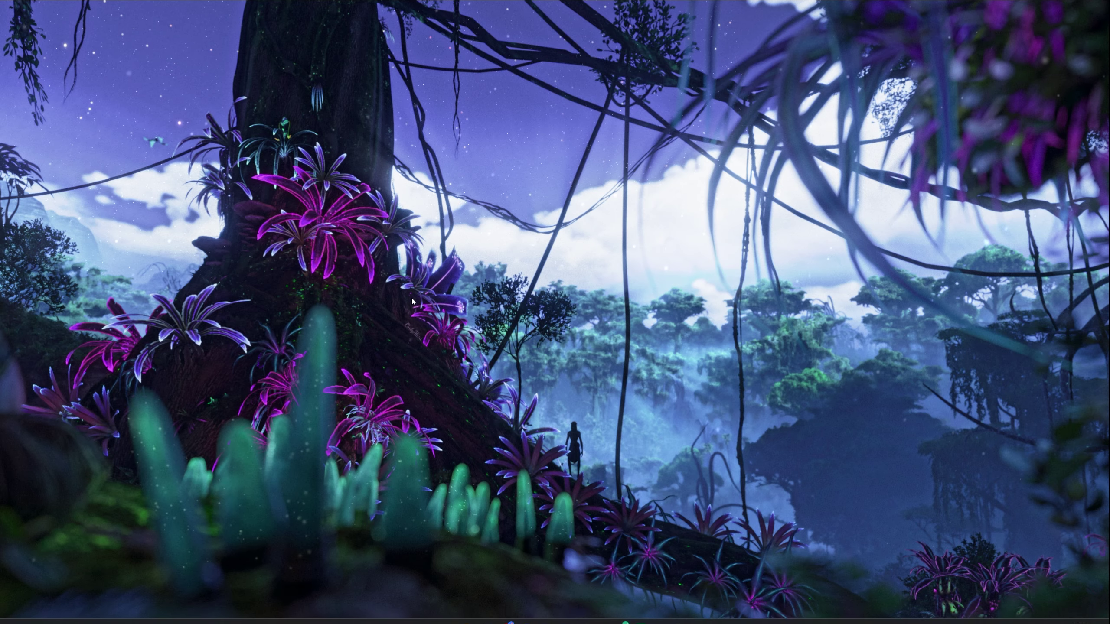
# Step: Select the Auroral Forest wallpaper and review the General and Performance playback options in Wallpaper Engine's settings
pyautogui.rightClick(365, 403)
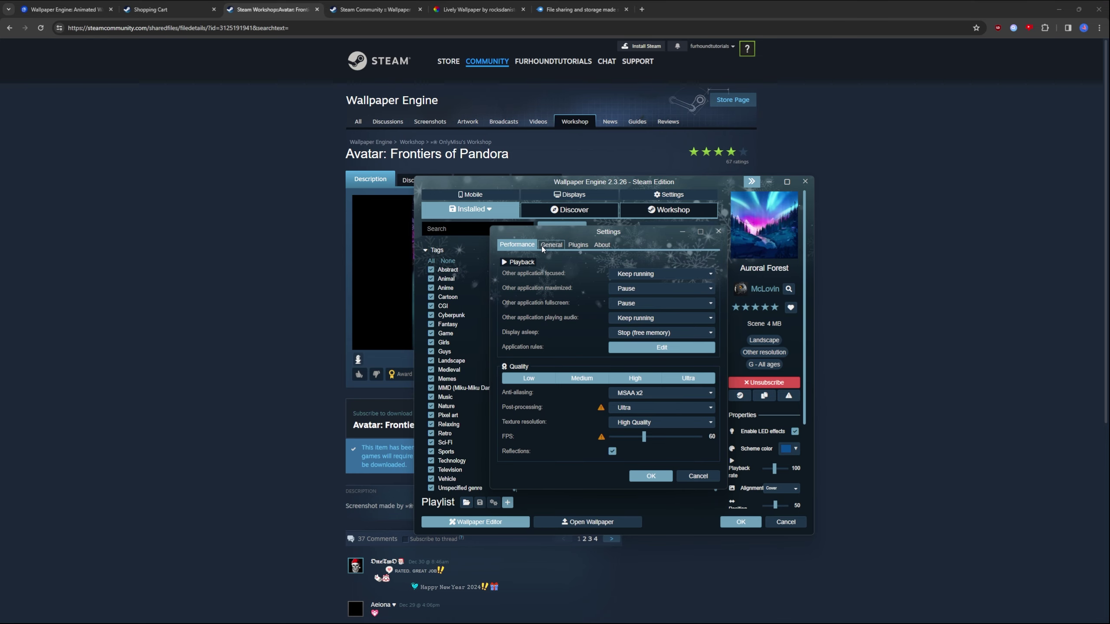
pyautogui.click(550, 245)
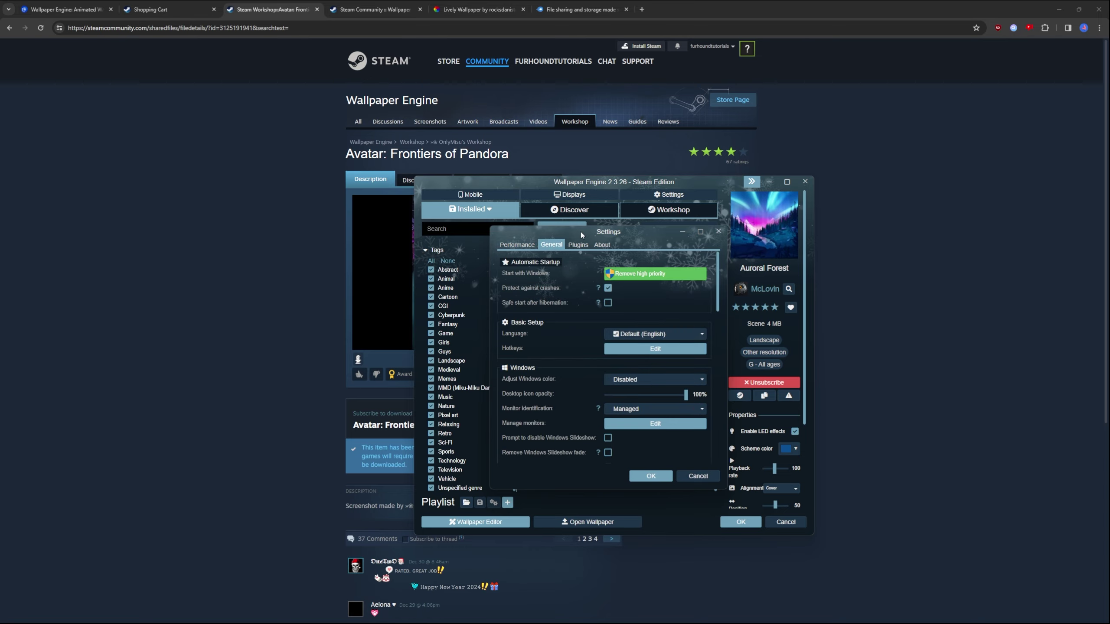
pyautogui.click(523, 246)
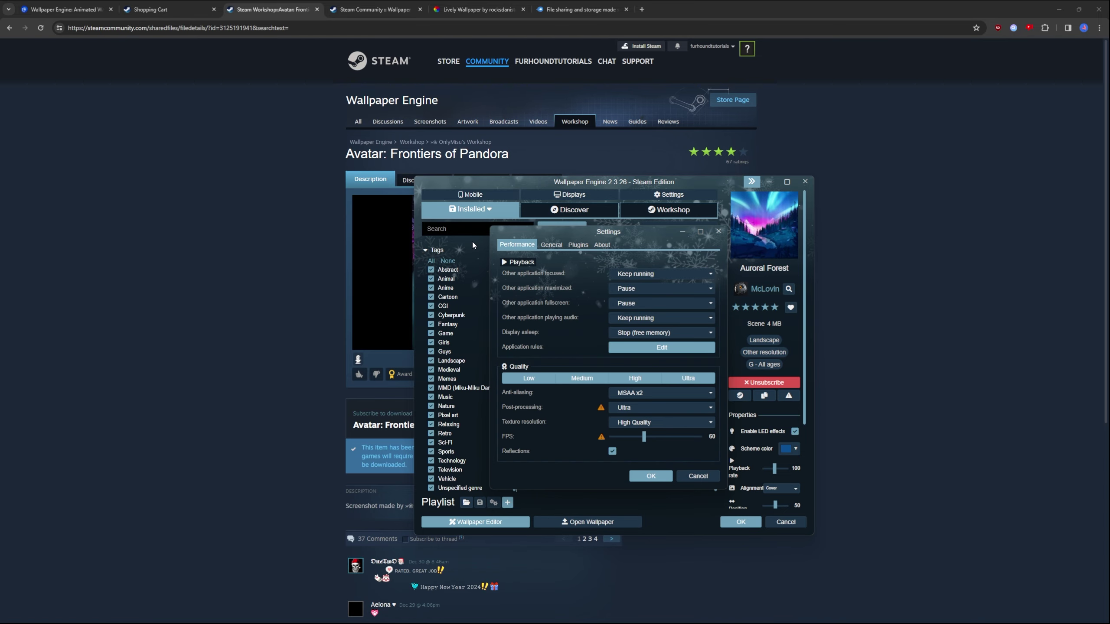
pyautogui.click(637, 273)
pyautogui.click(515, 278)
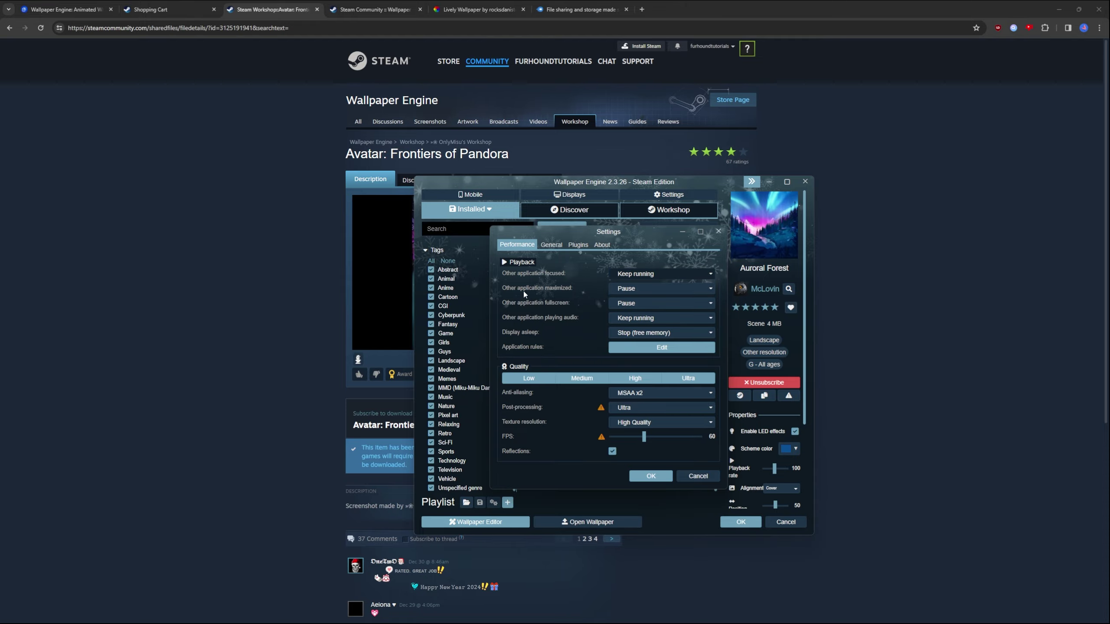
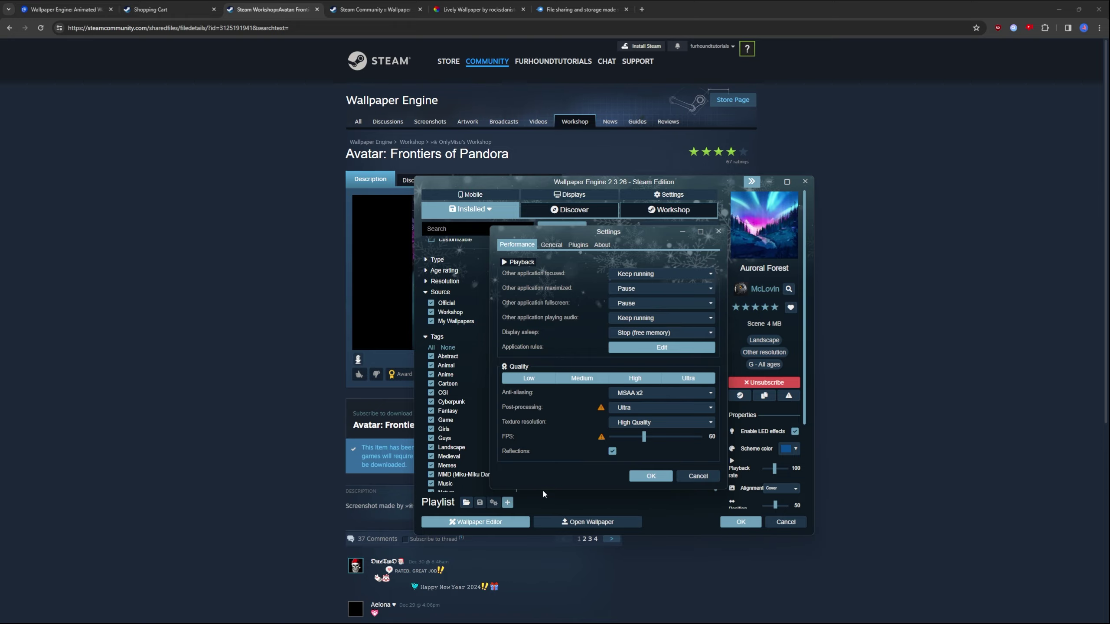
# Step: Review the General settings and the Adjust Windows color choices, keep Disabled, accept the settings and close Wallpaper Engine's window
pyautogui.click(554, 246)
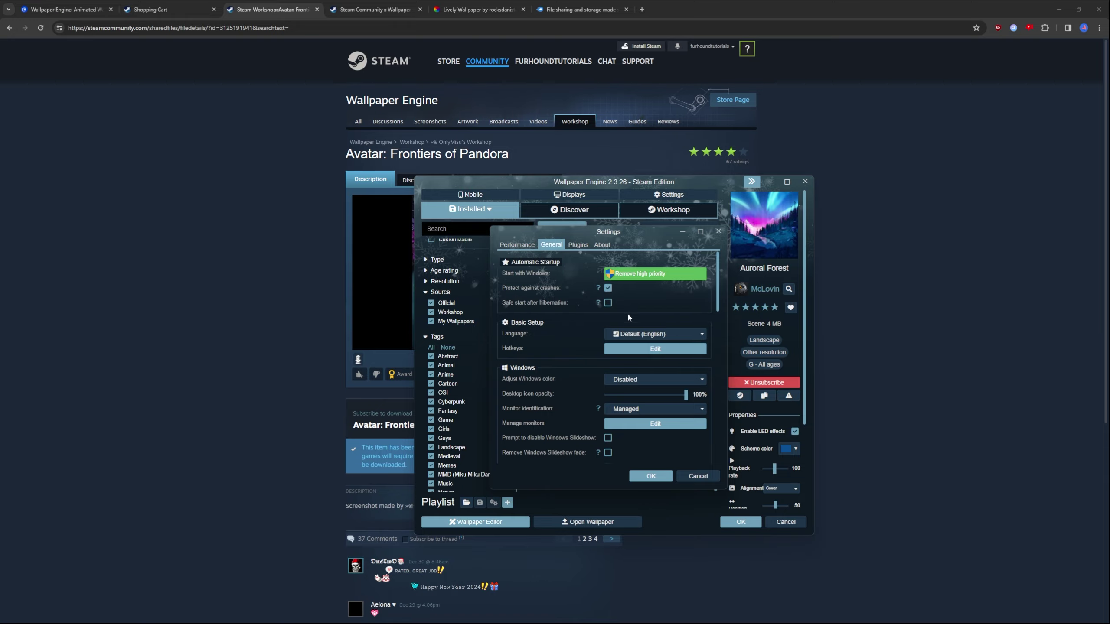
pyautogui.scroll(-6, 632, 308)
pyautogui.scroll(5, 633, 450)
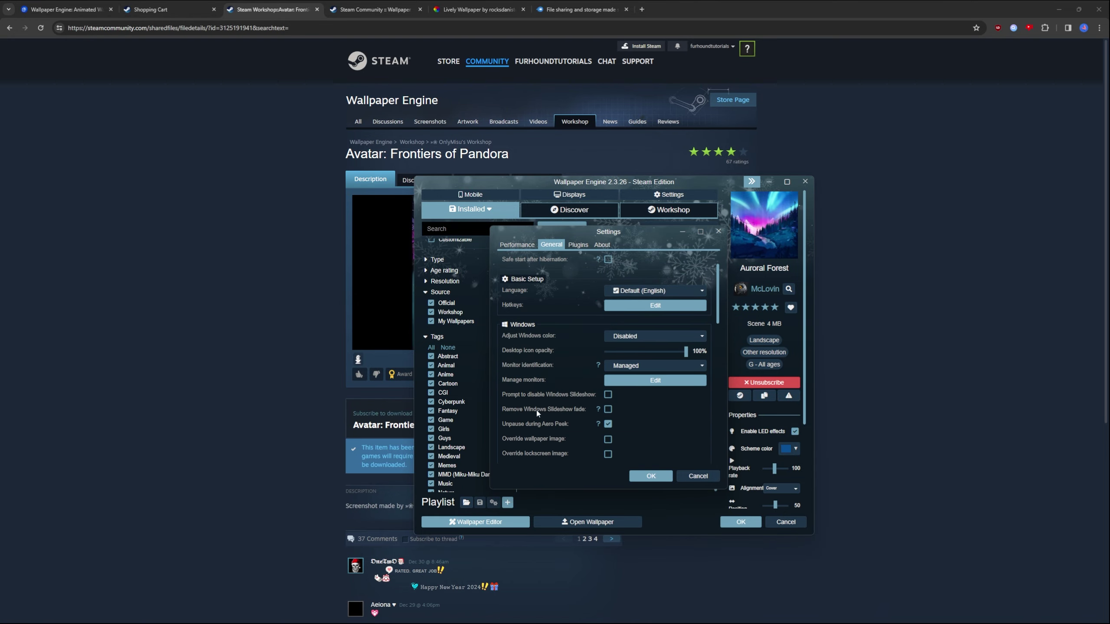
pyautogui.click(638, 335)
pyautogui.click(638, 334)
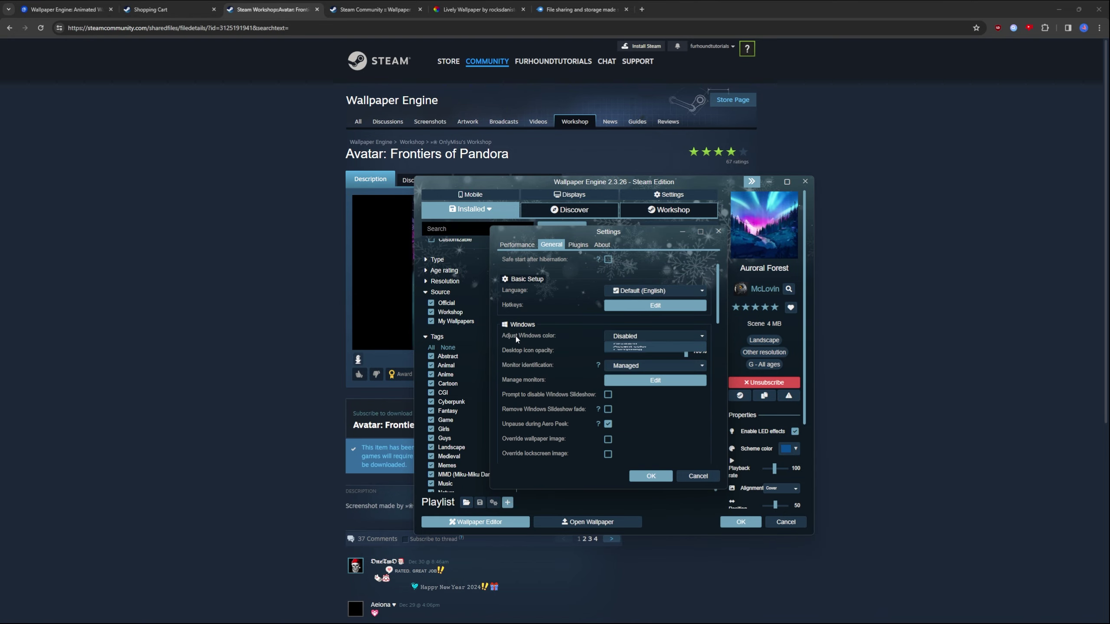
pyautogui.click(634, 336)
pyautogui.click(627, 336)
pyautogui.click(625, 337)
pyautogui.click(628, 350)
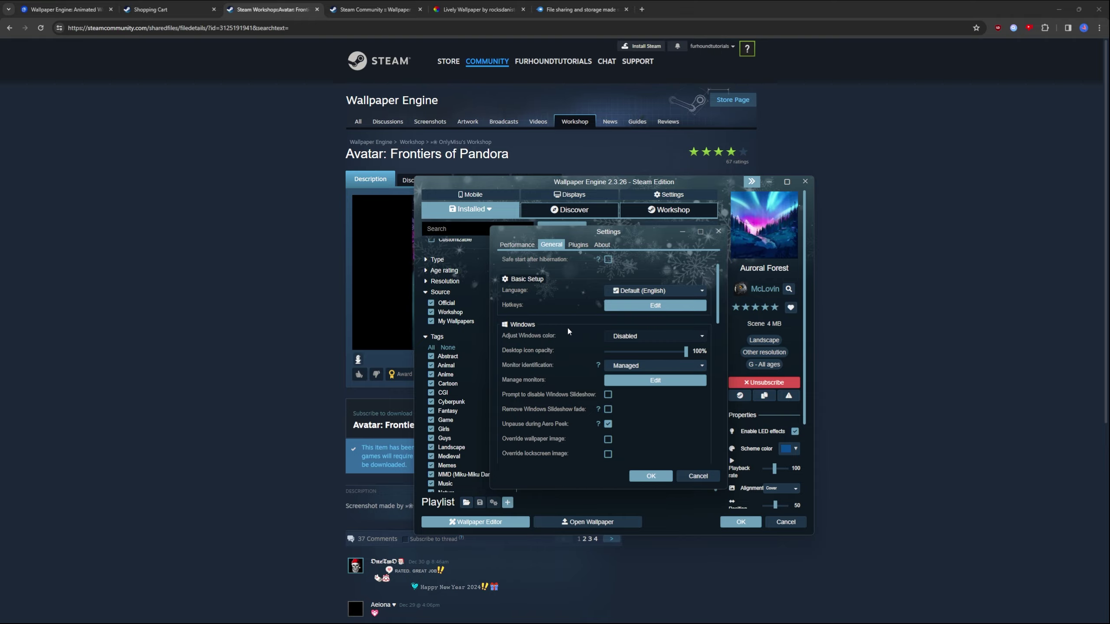
pyautogui.scroll(-5, 608, 451)
pyautogui.click(643, 476)
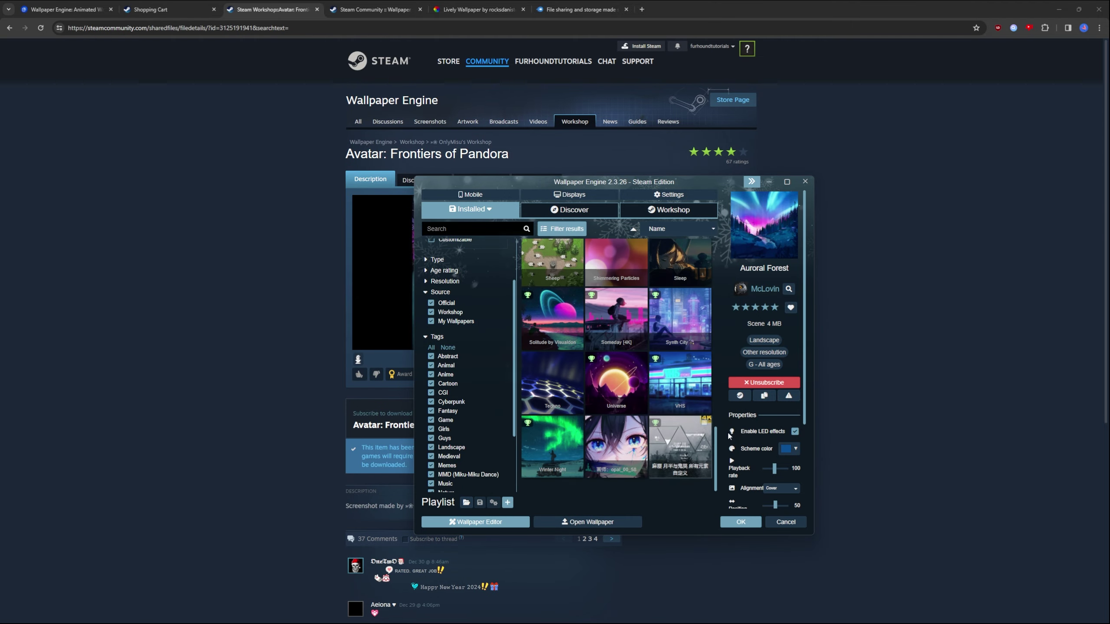
pyautogui.click(804, 181)
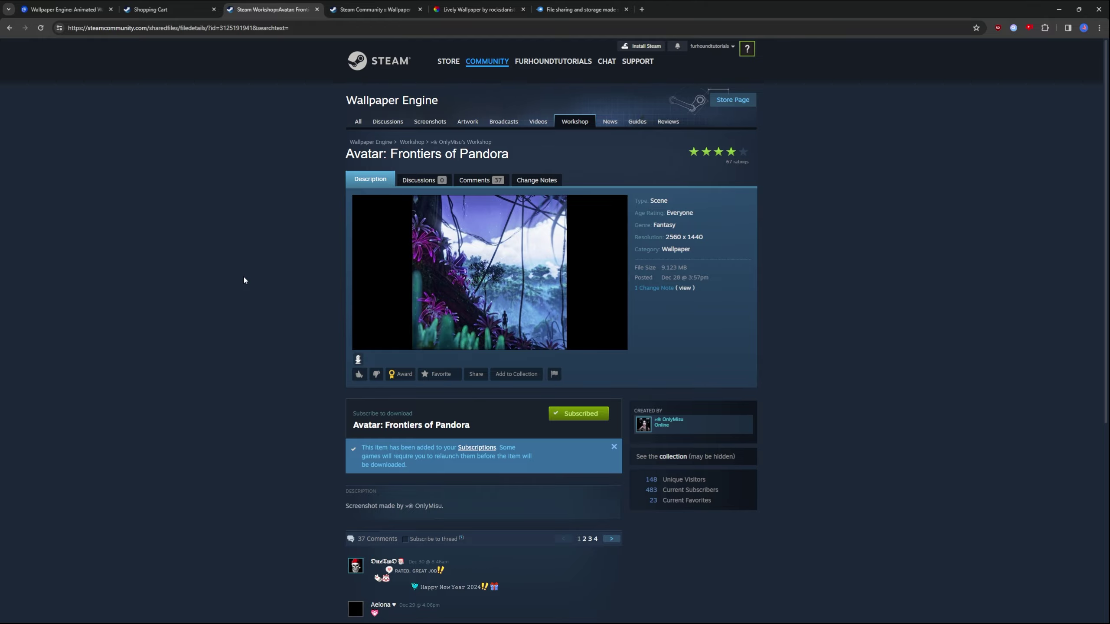
# Step: Switch to the Lively Wallpaper website and look over its home page, highlighting the Lively Wallpaper heading
pyautogui.click(478, 9)
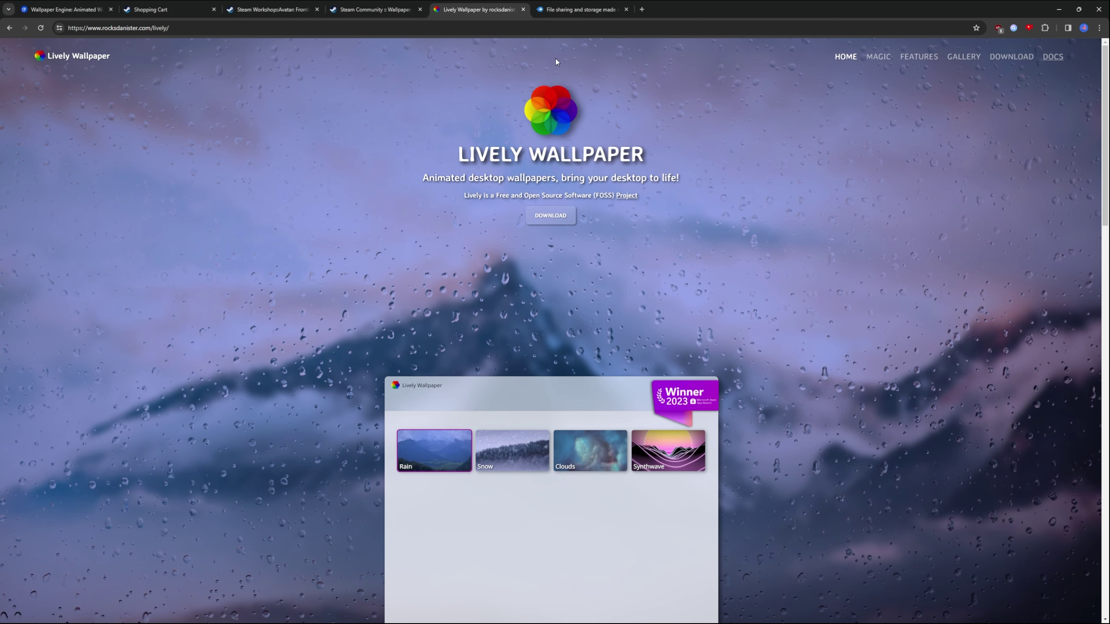
pyautogui.scroll(-1, 565, 282)
pyautogui.scroll(1, 590, 116)
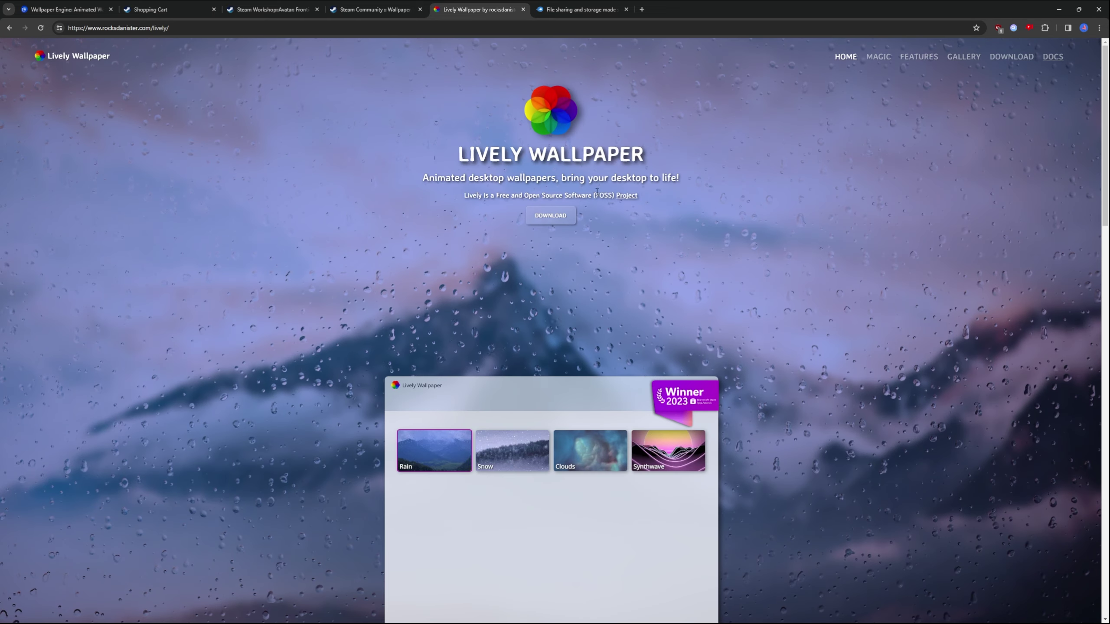
pyautogui.tripleClick(442, 162)
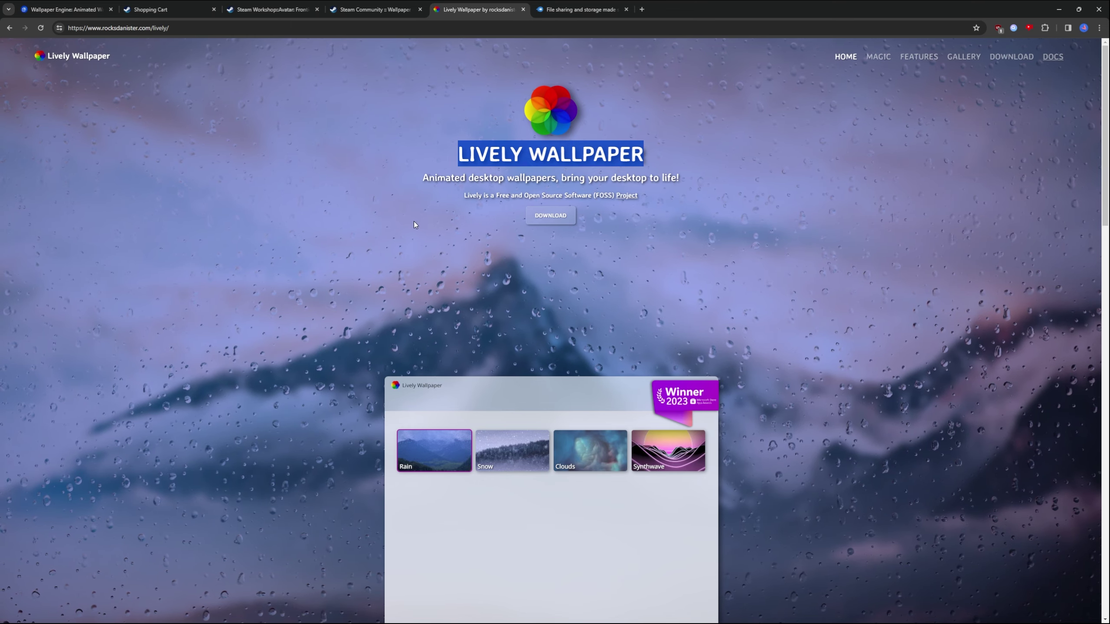
# Step: Look over the Lively Wallpaper page, from the It's Magic demo through the desktop gallery to the Ready to get started download section
pyautogui.scroll(-2, 422, 203)
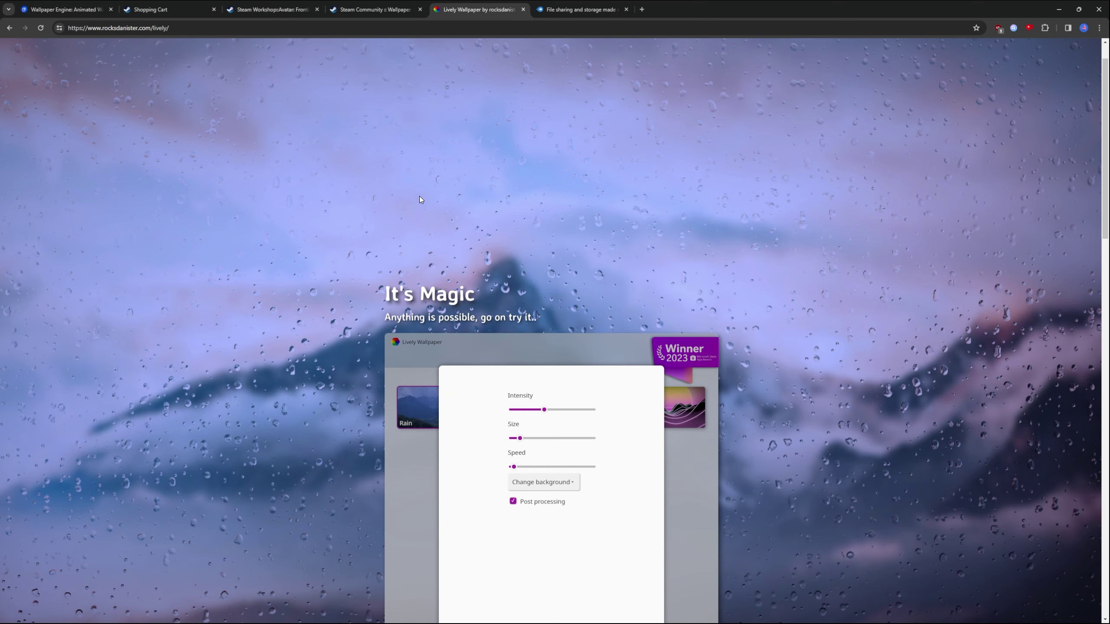
pyautogui.scroll(-15, 618, 259)
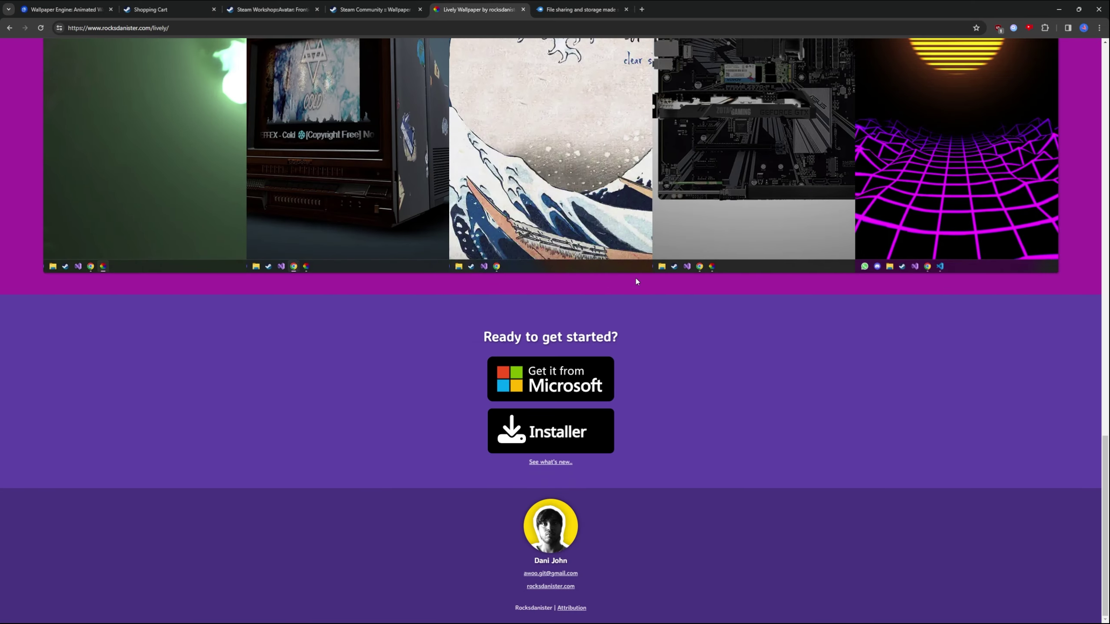
pyautogui.moveTo(620, 252)
pyautogui.scroll(5, 775, 337)
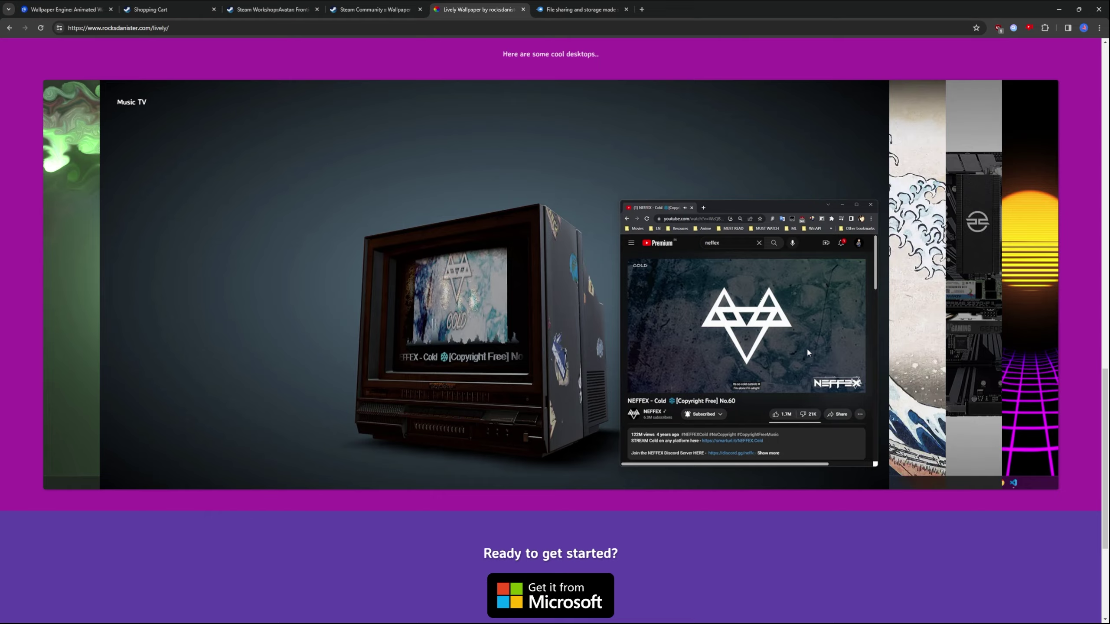
pyautogui.scroll(10, 841, 391)
pyautogui.scroll(5, 841, 377)
pyautogui.scroll(-20, 699, 394)
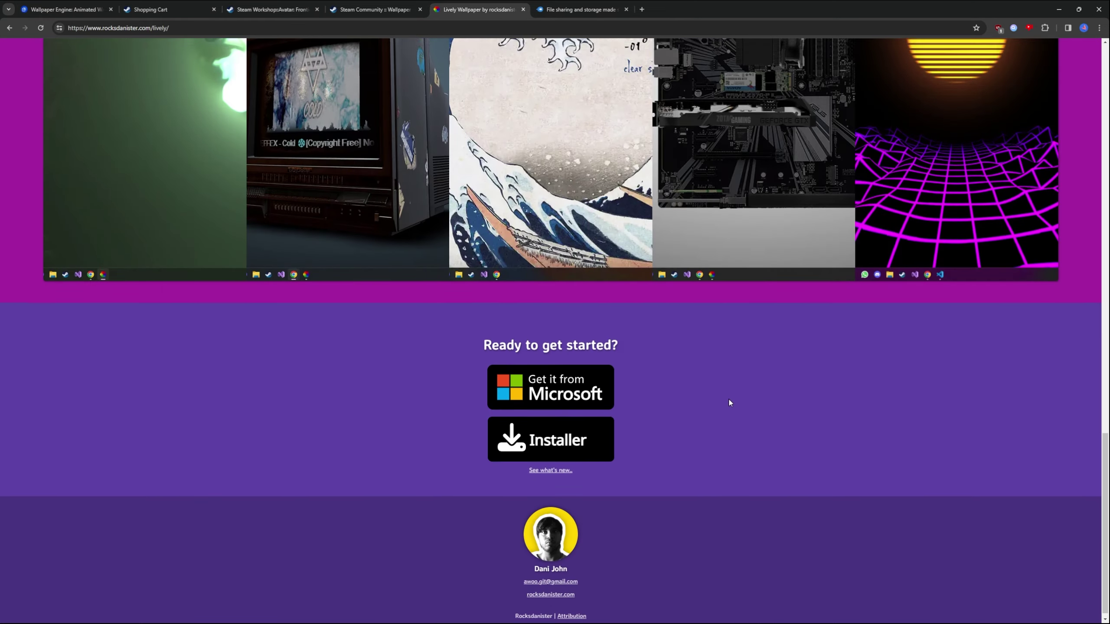
pyautogui.scroll(15, 728, 399)
pyautogui.scroll(-20, 709, 325)
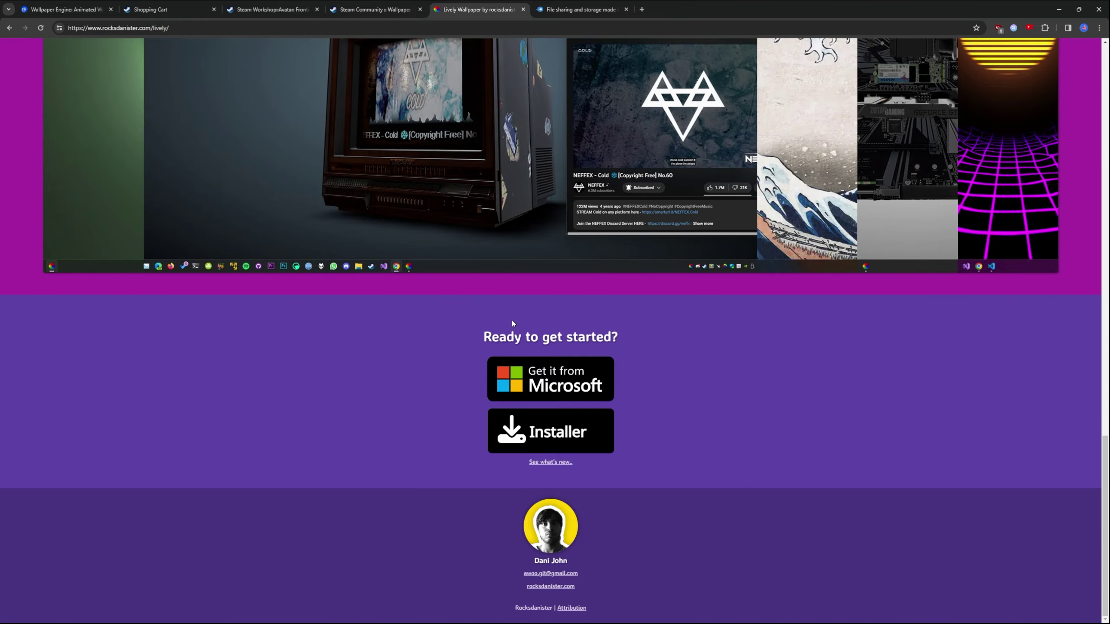
# Step: Highlight the rocksdanister site address and the Ready to get started? heading above the download options
pyautogui.click(112, 28)
pyautogui.doubleClick(112, 28)
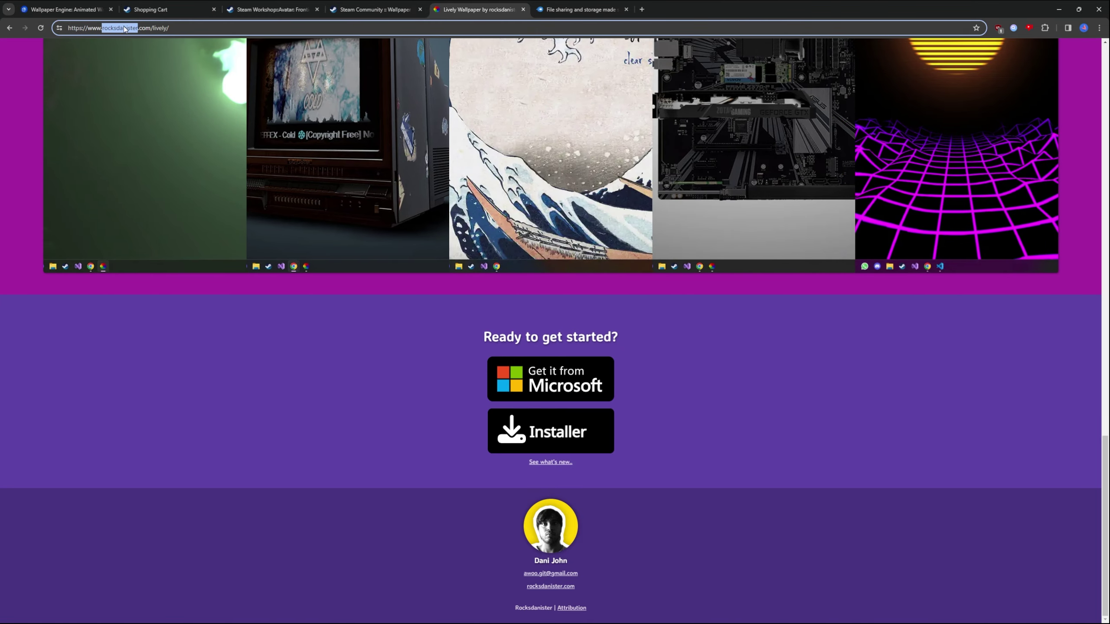
pyautogui.click(167, 28)
pyautogui.hotkey('ctrl', 'a')
pyautogui.tripleClick(551, 336)
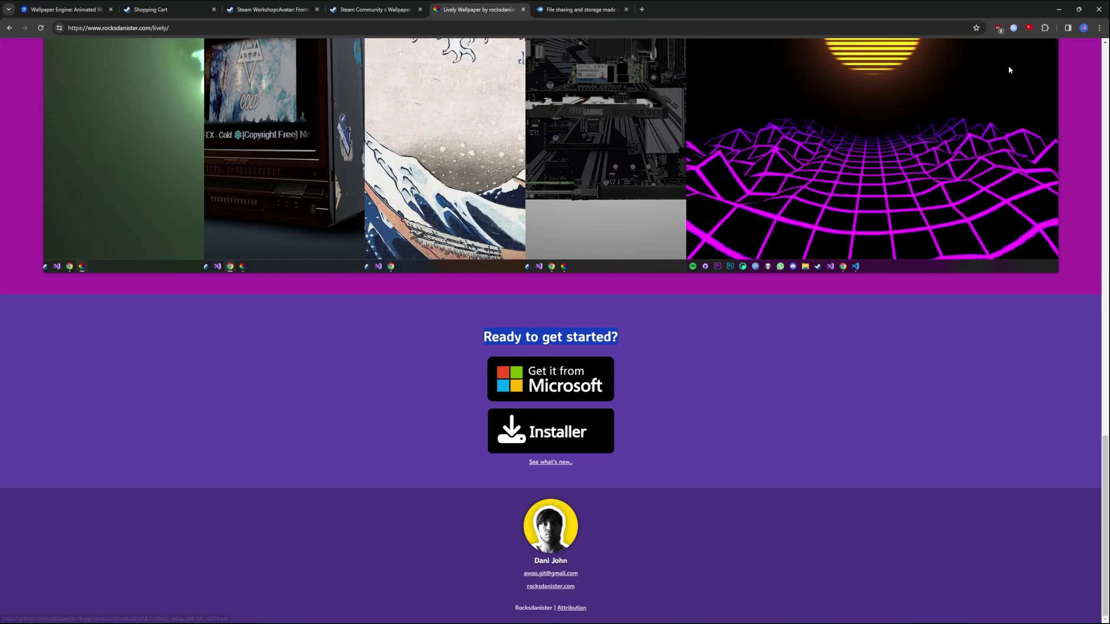
# Step: Run the downloaded Lively Wallpaper installer, choose to install for all users and accept English as the setup language
pyautogui.click(1044, 27)
pyautogui.moveTo(566, 151); pyautogui.dragTo(513, 214)
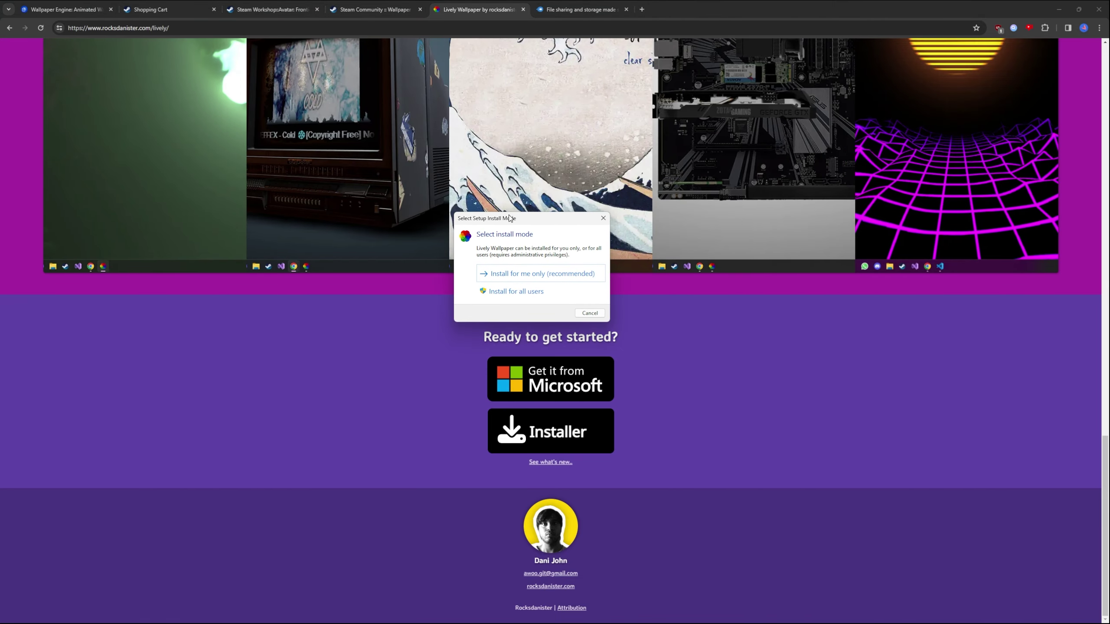
pyautogui.moveTo(513, 218); pyautogui.dragTo(535, 125)
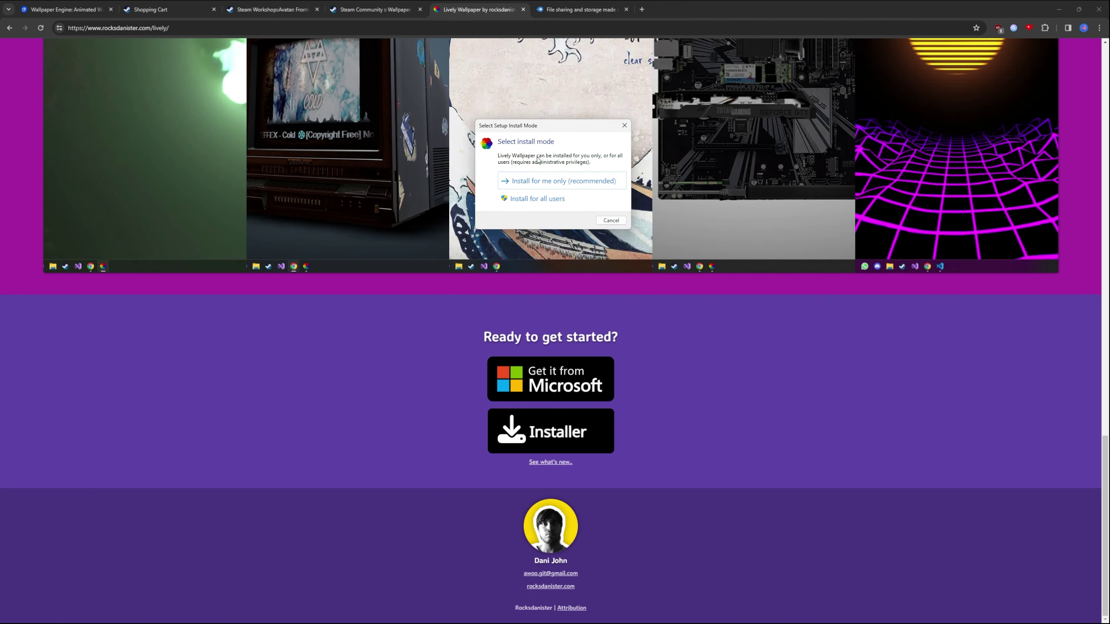
pyautogui.click(529, 199)
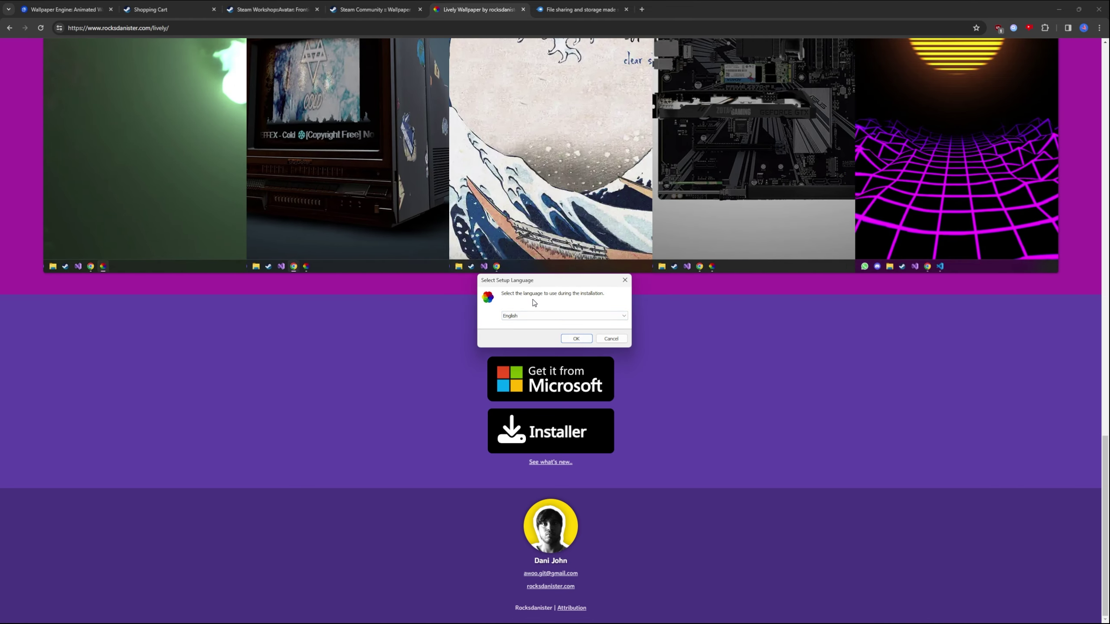
pyautogui.click(576, 339)
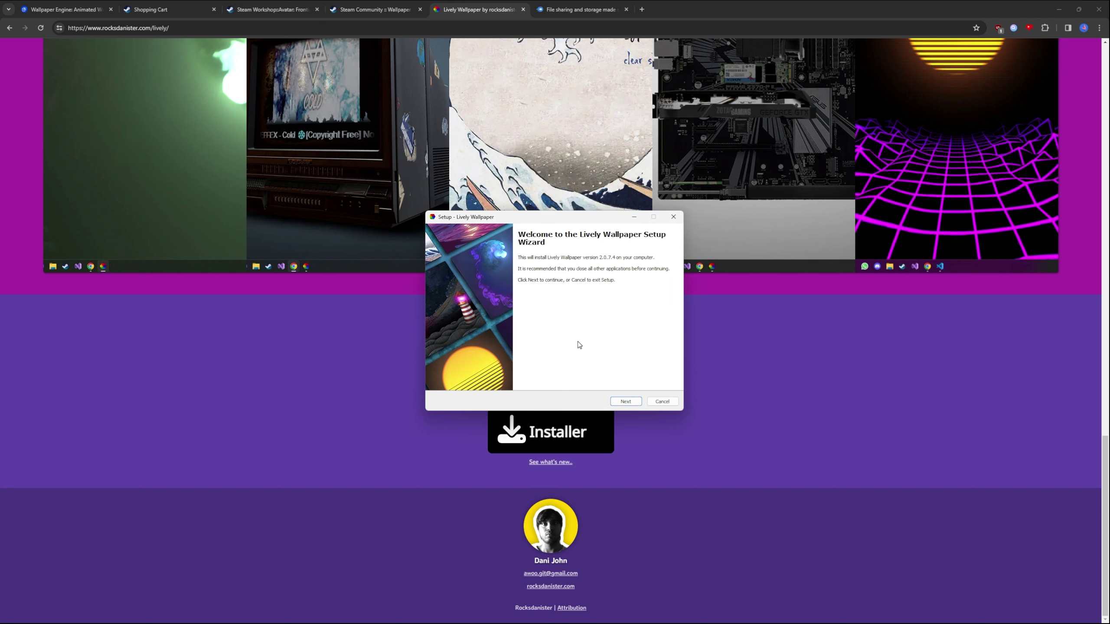
# Step: Accept the license agreement and confirm installing into the existing C:\Program Files (x86)\Lively Wallpaper folder
pyautogui.click(617, 402)
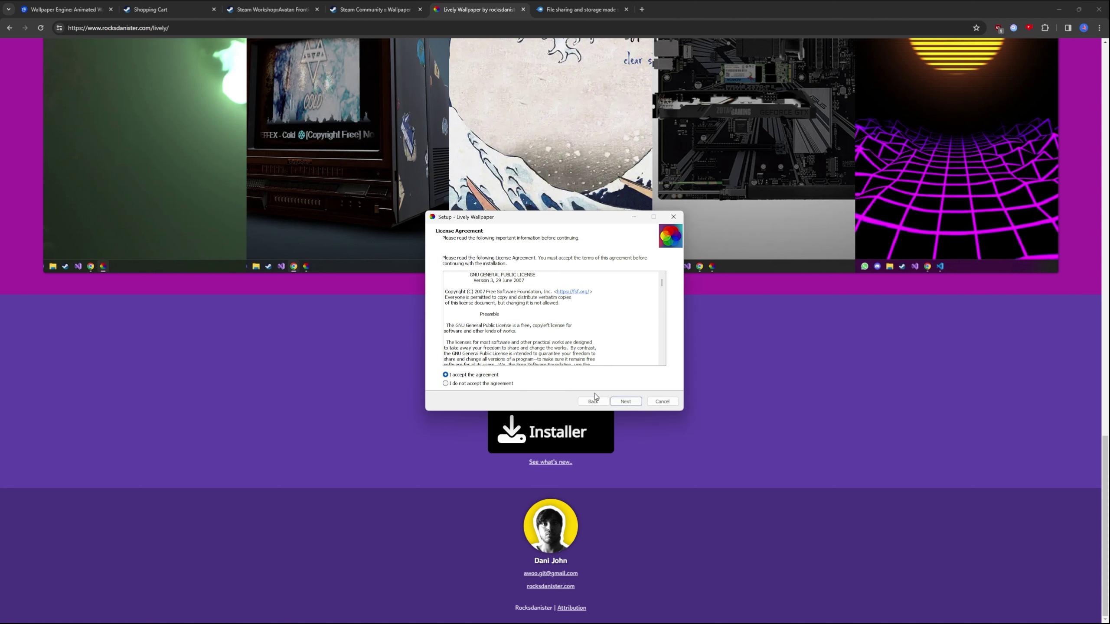
pyautogui.click(626, 401)
pyautogui.click(626, 401)
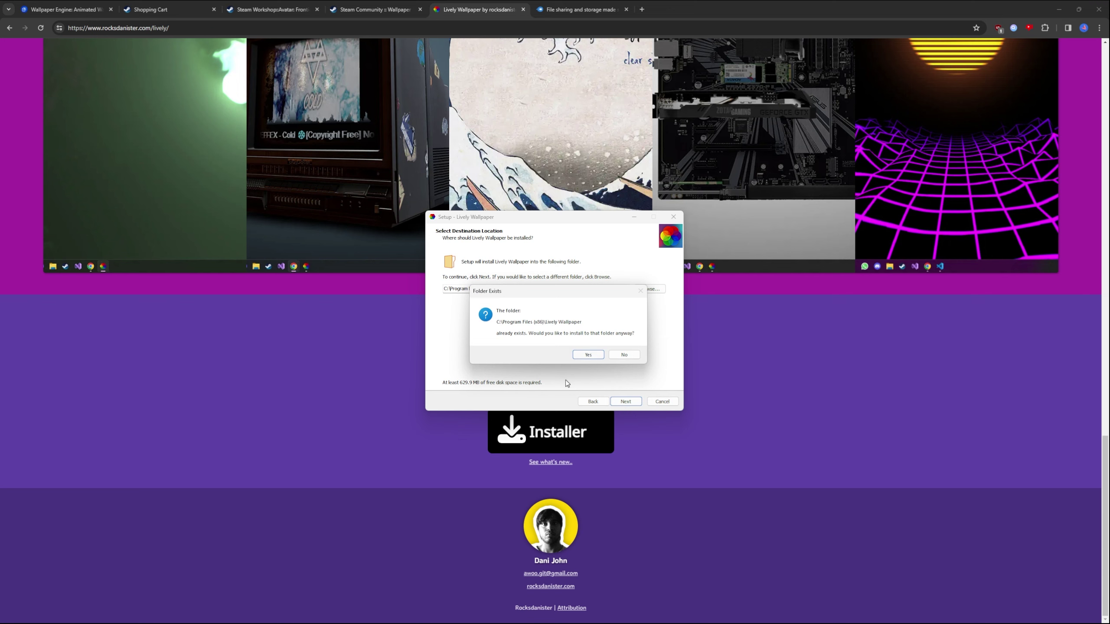
pyautogui.click(586, 356)
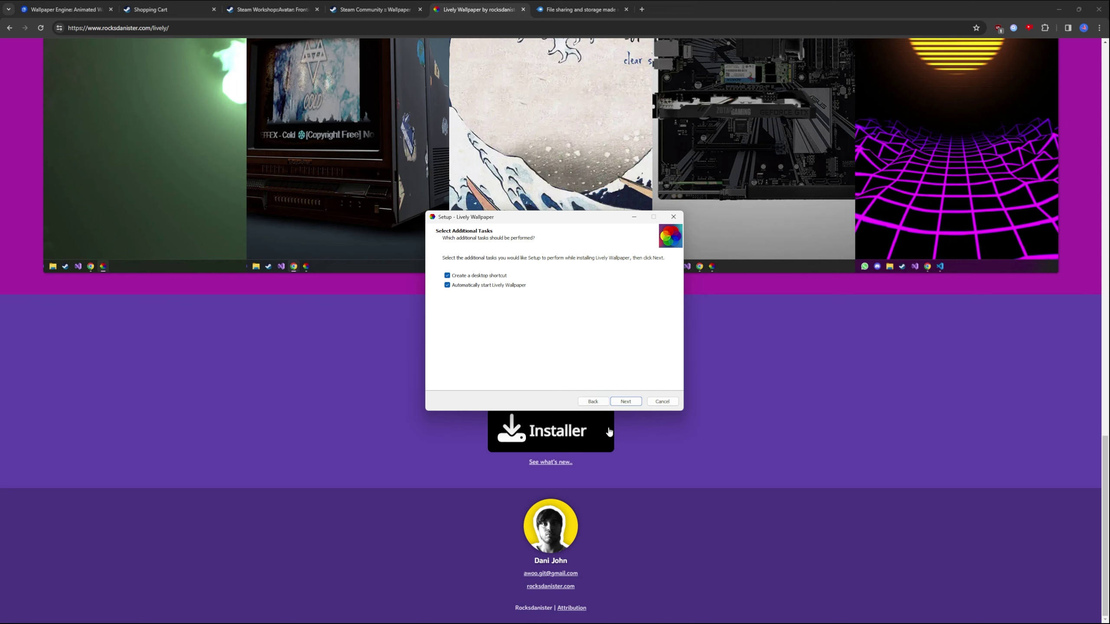
# Step: Install with the desktop shortcut and automatic start options enabled, and finish setup with the computer restart postponed
pyautogui.click(627, 402)
pyautogui.click(628, 401)
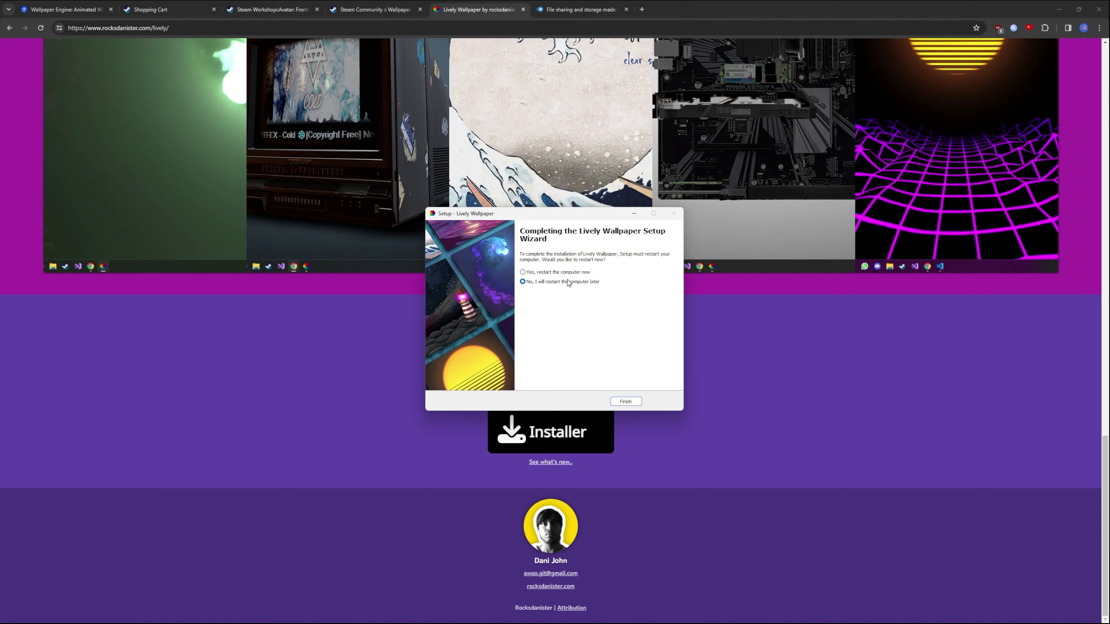
pyautogui.click(627, 402)
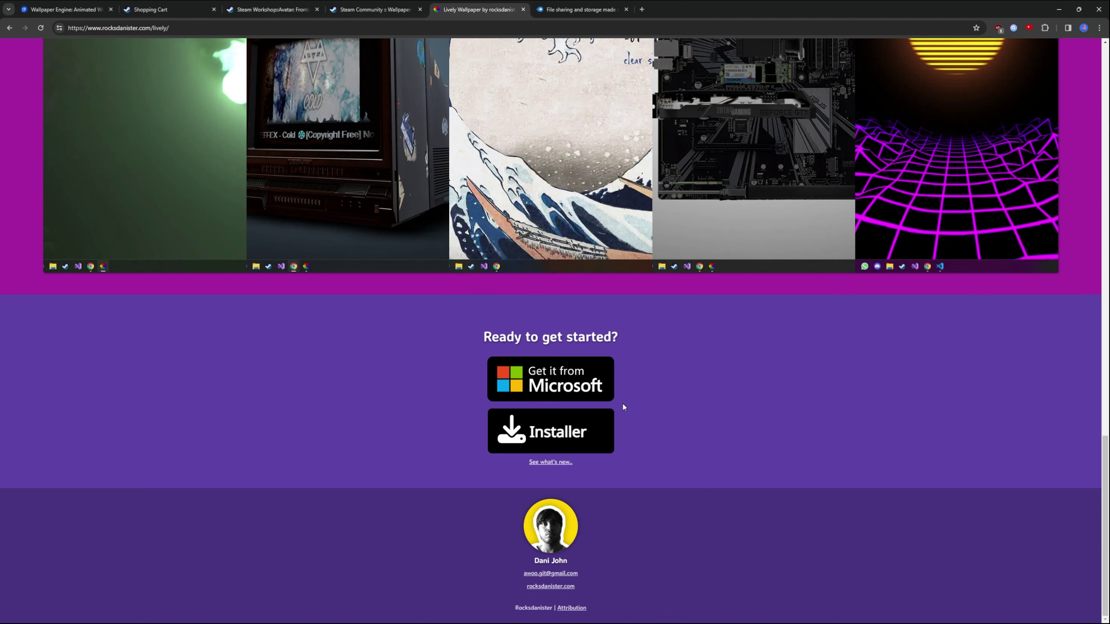
# Step: Minimize the browser, search Windows for "lively" and launch the Lively Wallpaper app
pyautogui.click(995, 614)
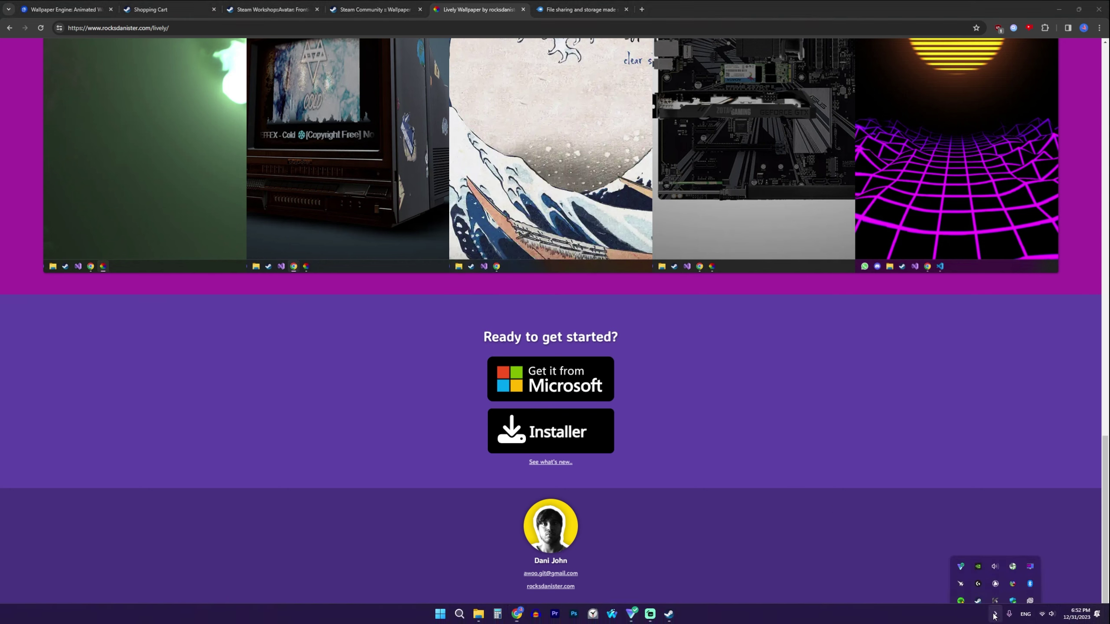
pyautogui.click(995, 614)
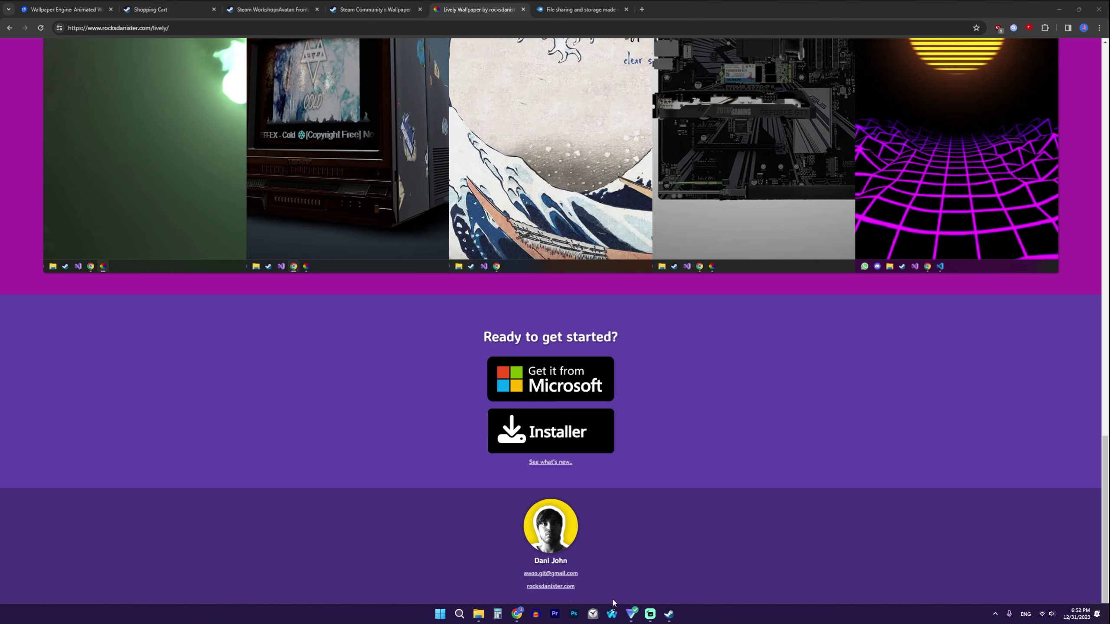
pyautogui.click(461, 616)
pyautogui.click(837, 515)
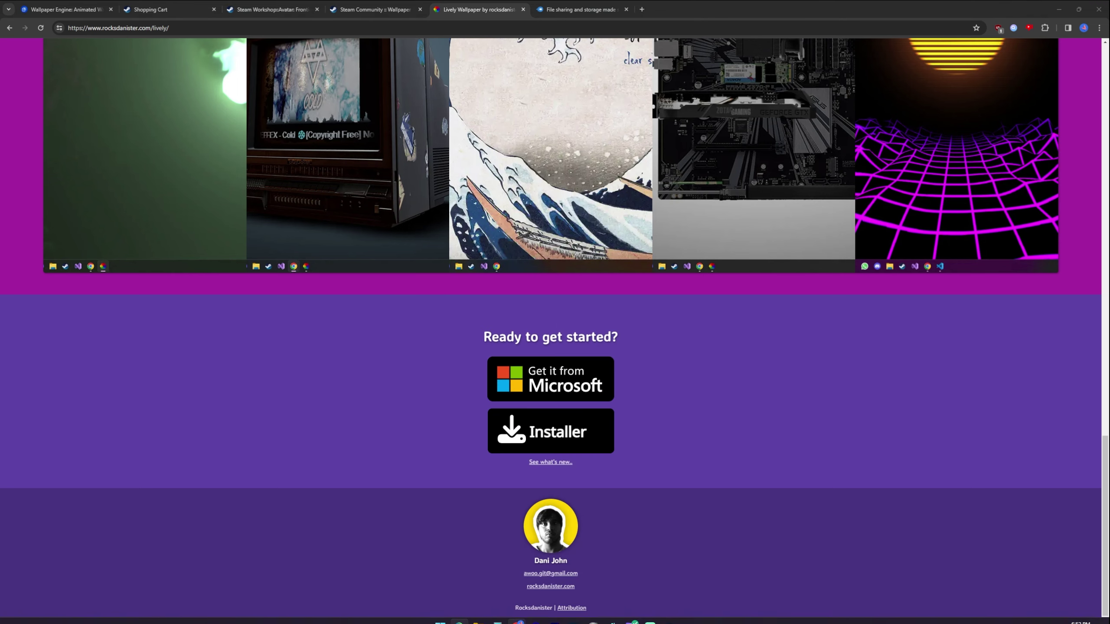
pyautogui.click(517, 613)
pyautogui.click(459, 614)
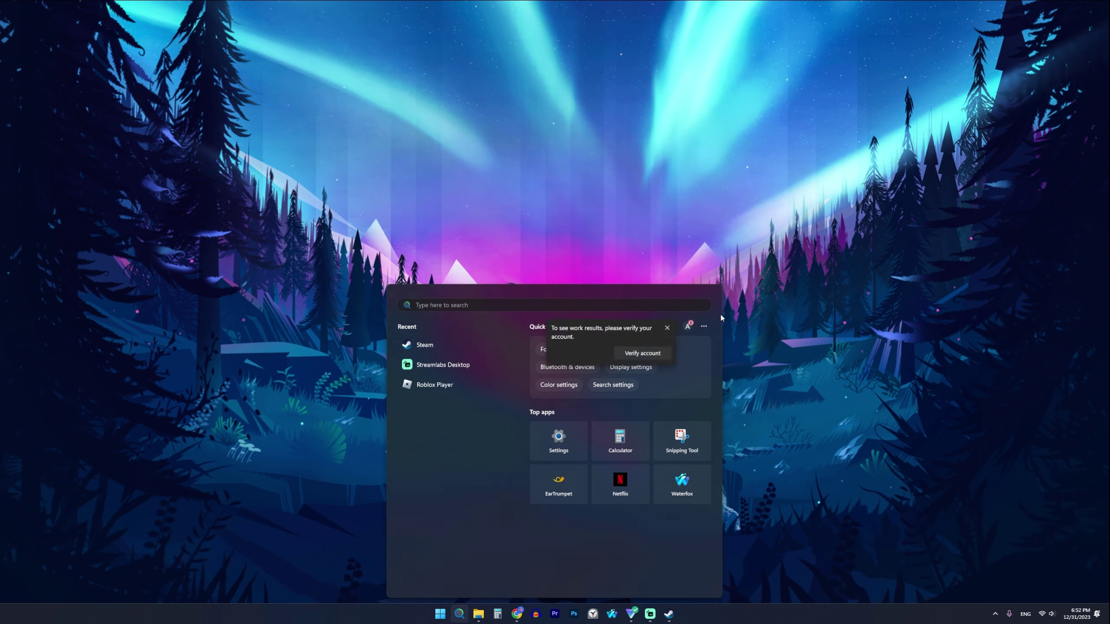
pyautogui.write('lively')
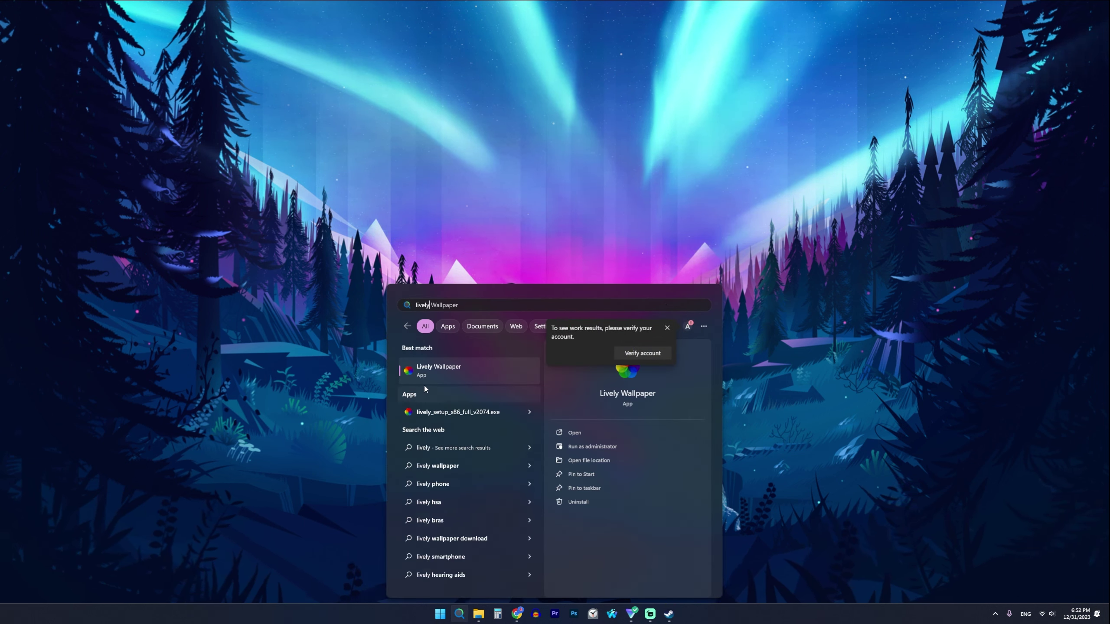
pyautogui.press('Return')
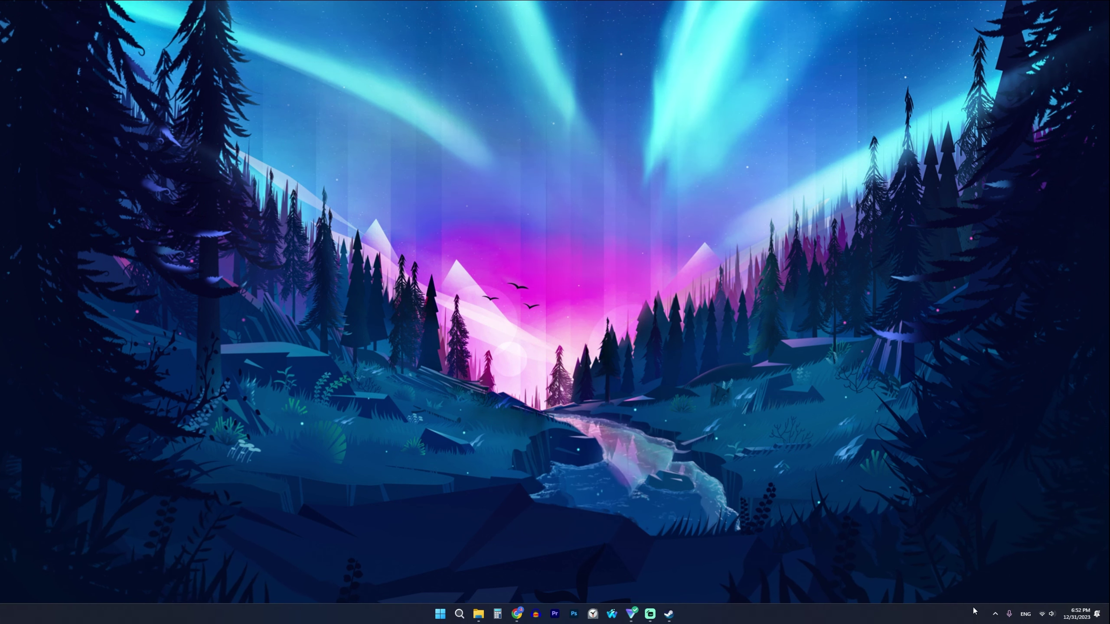
# Step: Show Lively's options among the hidden system tray icons and open Lively from there
pyautogui.click(996, 613)
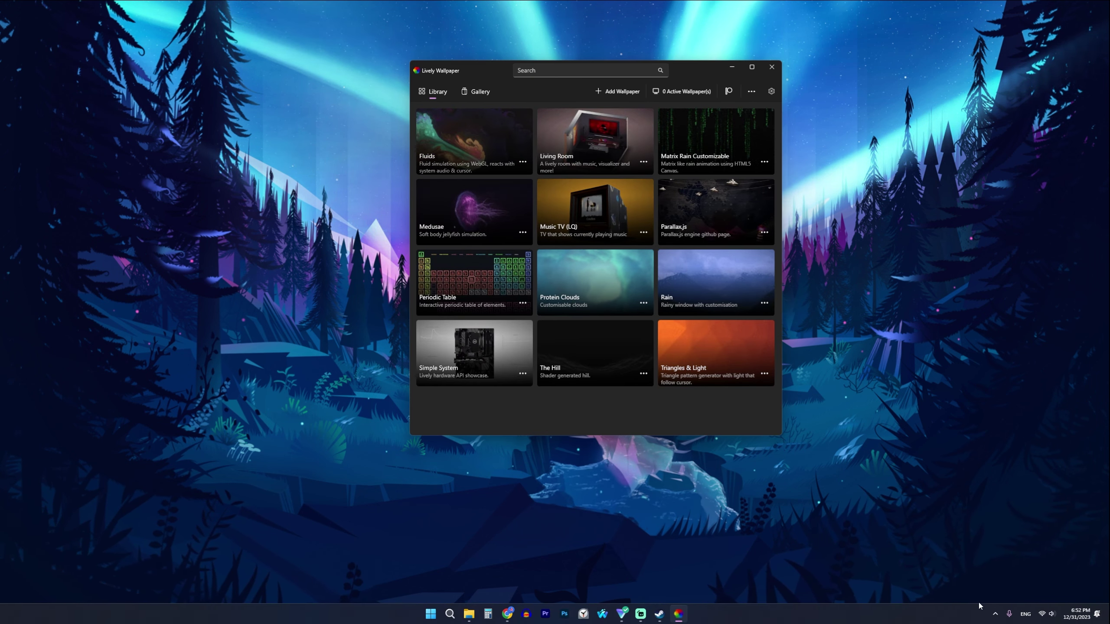
pyautogui.click(995, 614)
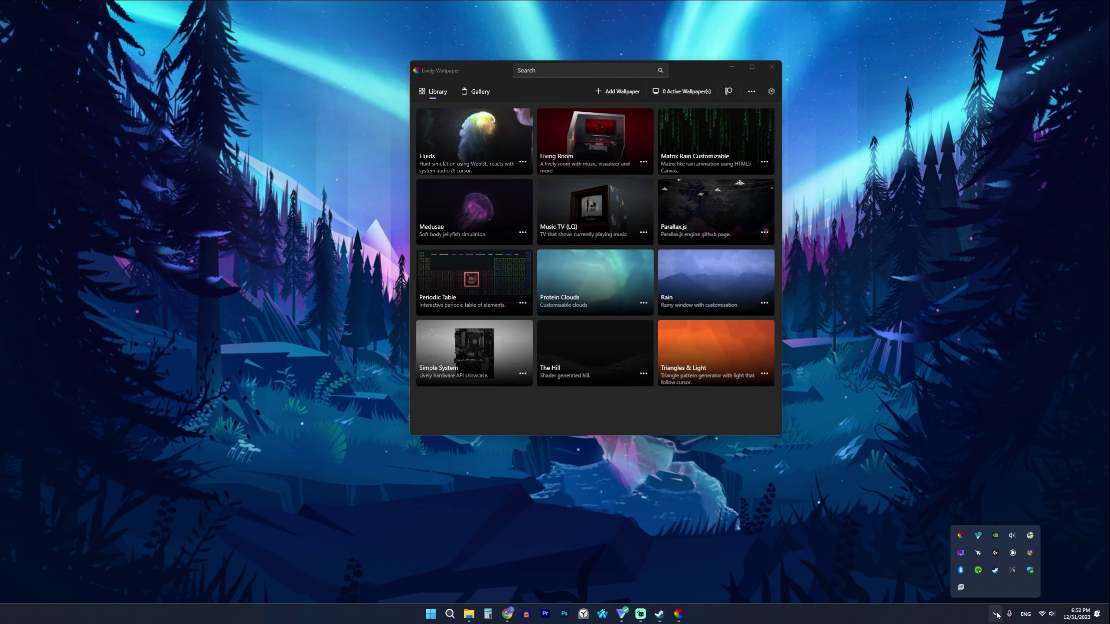
pyautogui.rightClick(961, 536)
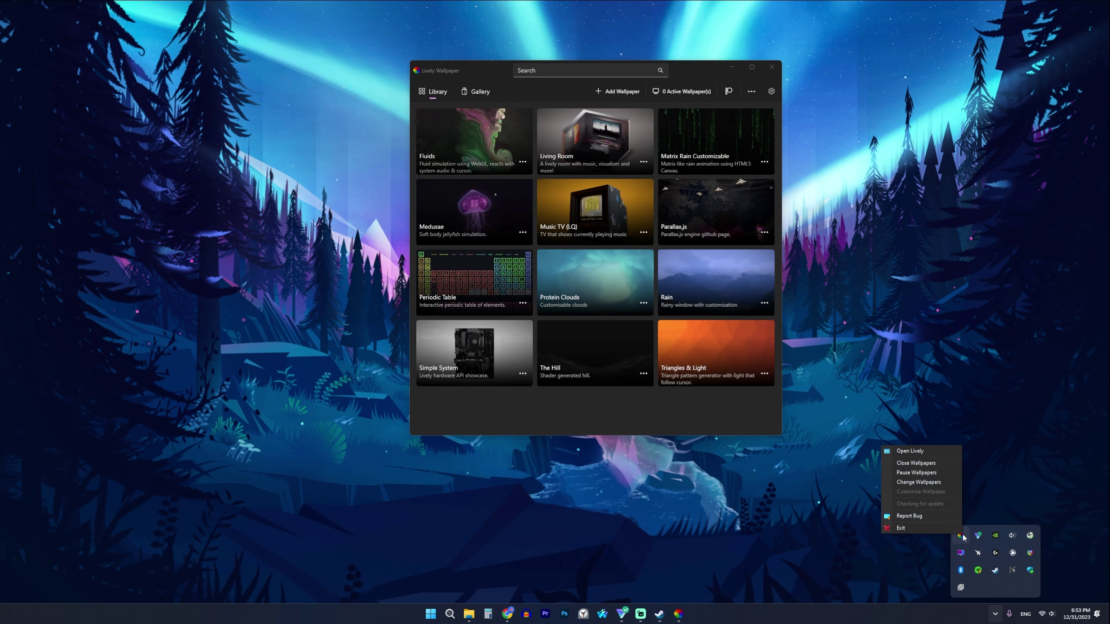
pyautogui.rightClick(961, 539)
pyautogui.rightClick(960, 542)
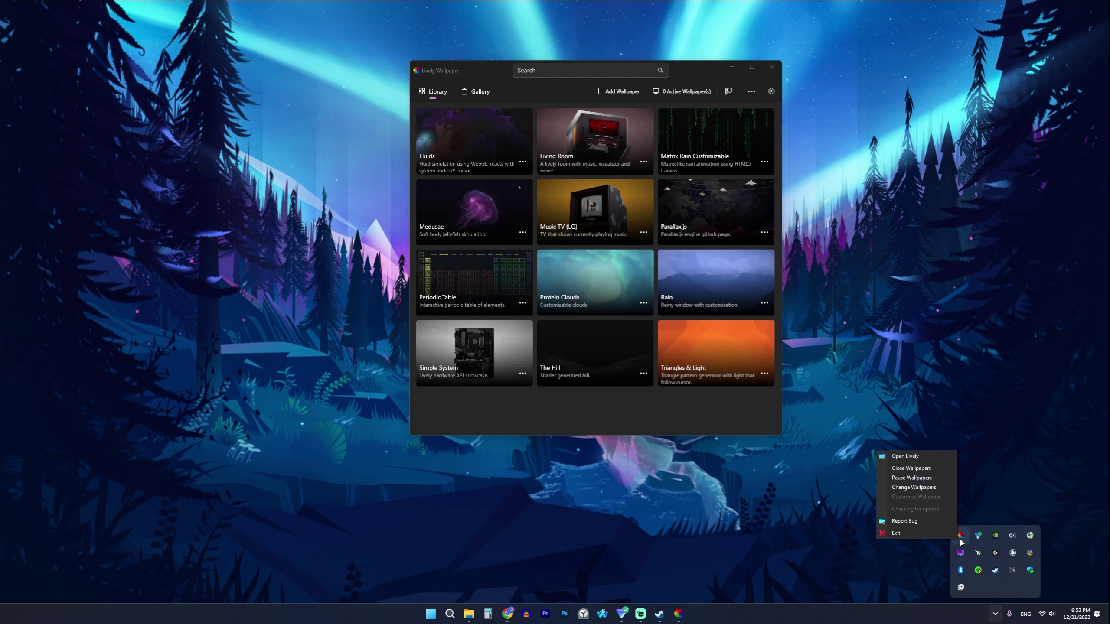
pyautogui.click(925, 453)
# Step: Apply the Fluids wallpaper and the Rain wallpaper from Lively's library, moving the window aside to preview the desktop
pyautogui.click(521, 189)
pyautogui.moveTo(494, 112); pyautogui.dragTo(510, 82)
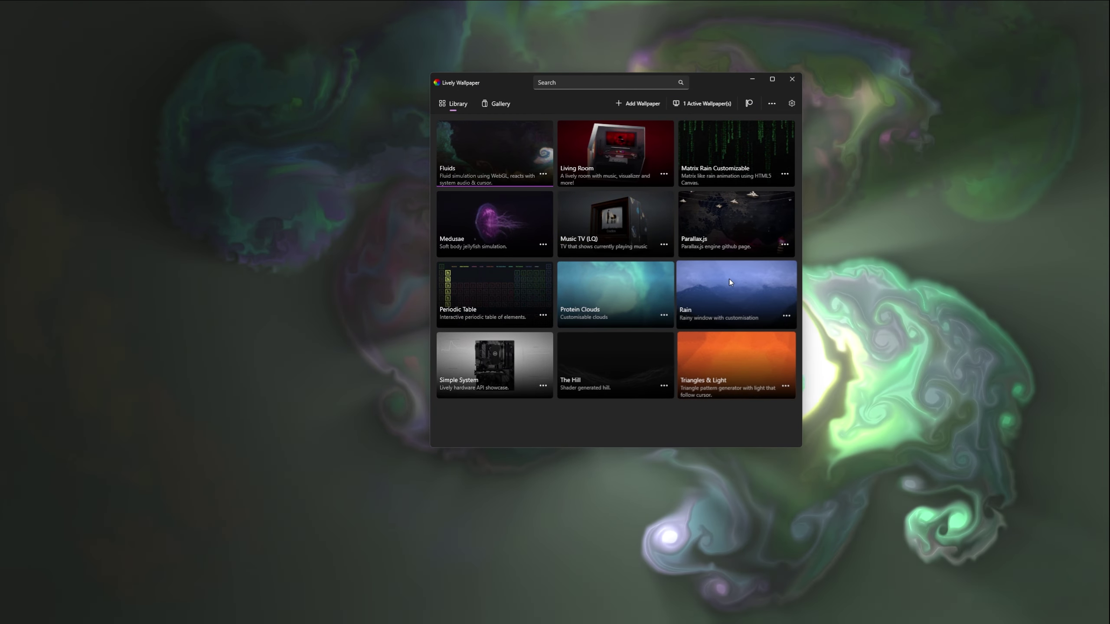
pyautogui.click(733, 280)
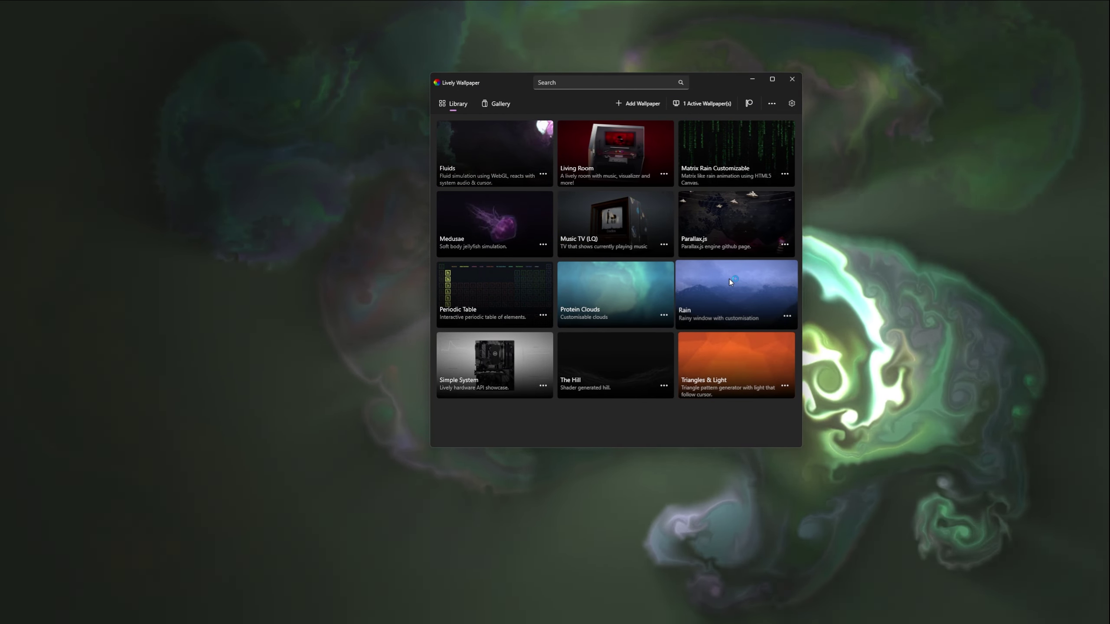
pyautogui.moveTo(470, 89); pyautogui.dragTo(806, 64)
pyautogui.click(820, 108)
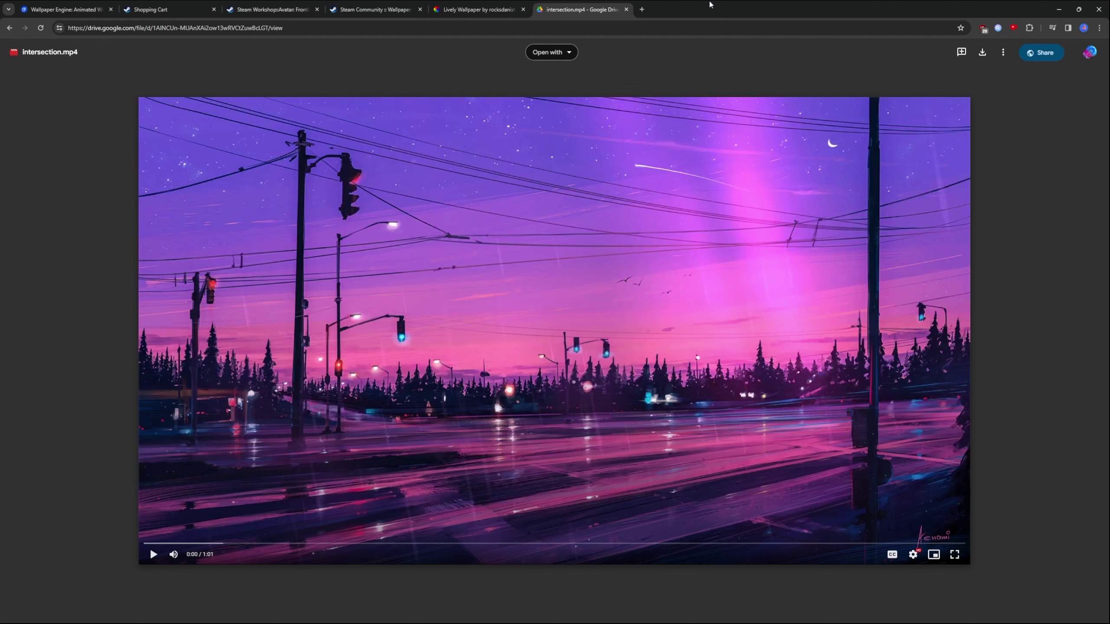
# Step: Highlight the Google Drive address of Intersection.mp4 and preview the video from 0:15
pyautogui.click(426, 25)
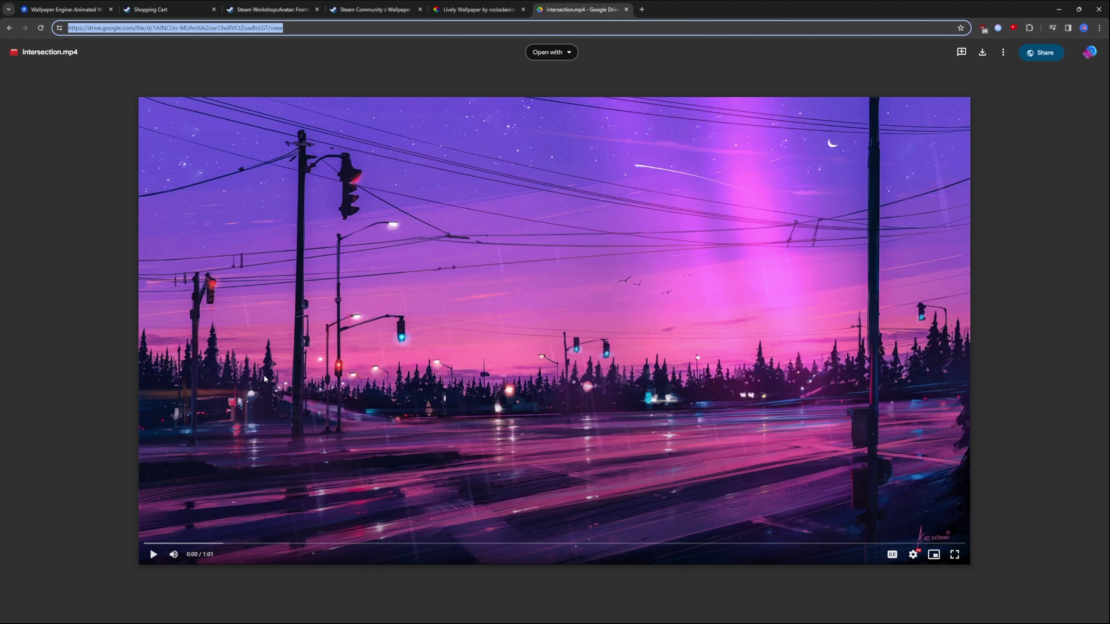
pyautogui.click(233, 371)
pyautogui.click(600, 459)
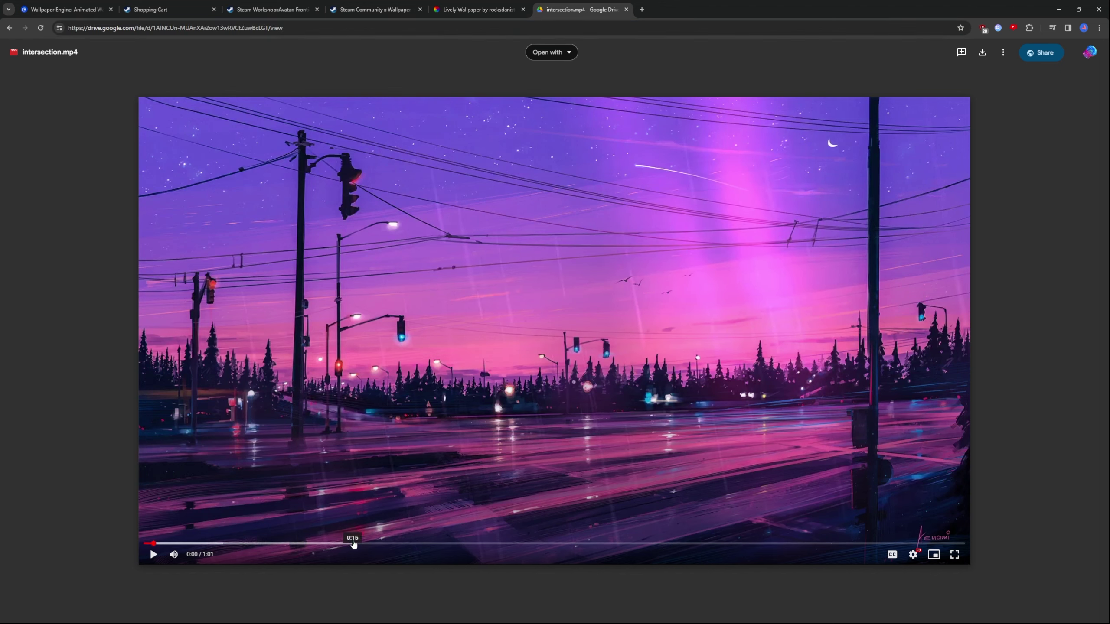
pyautogui.click(353, 543)
pyautogui.click(753, 538)
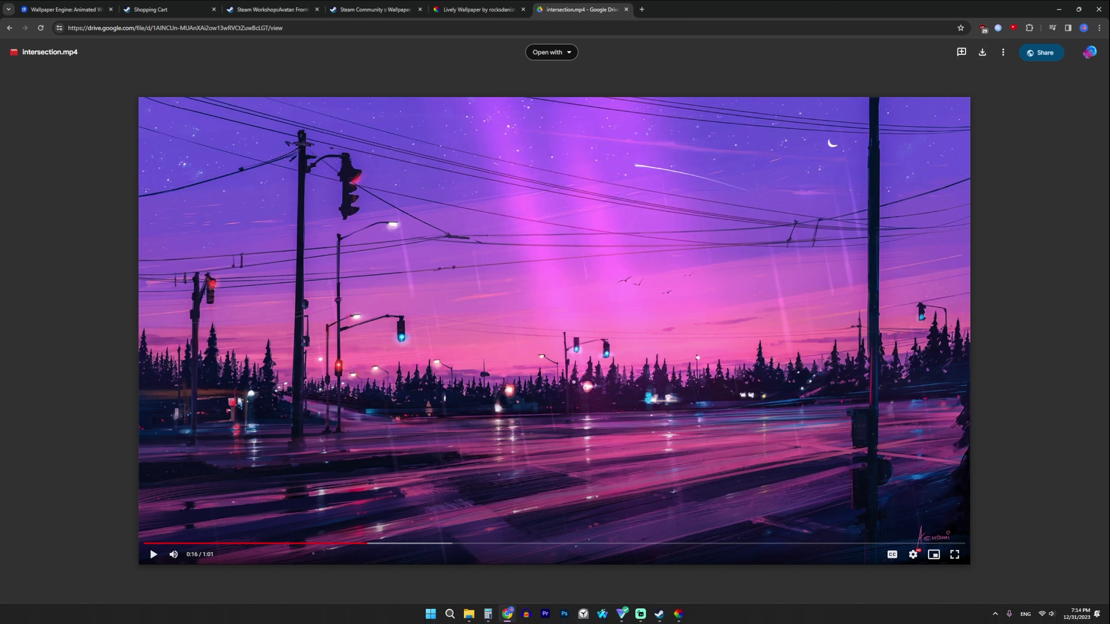
# Step: Switch to Lively Wallpaper, move its settings window over the video and show the General settings
pyautogui.click(676, 569)
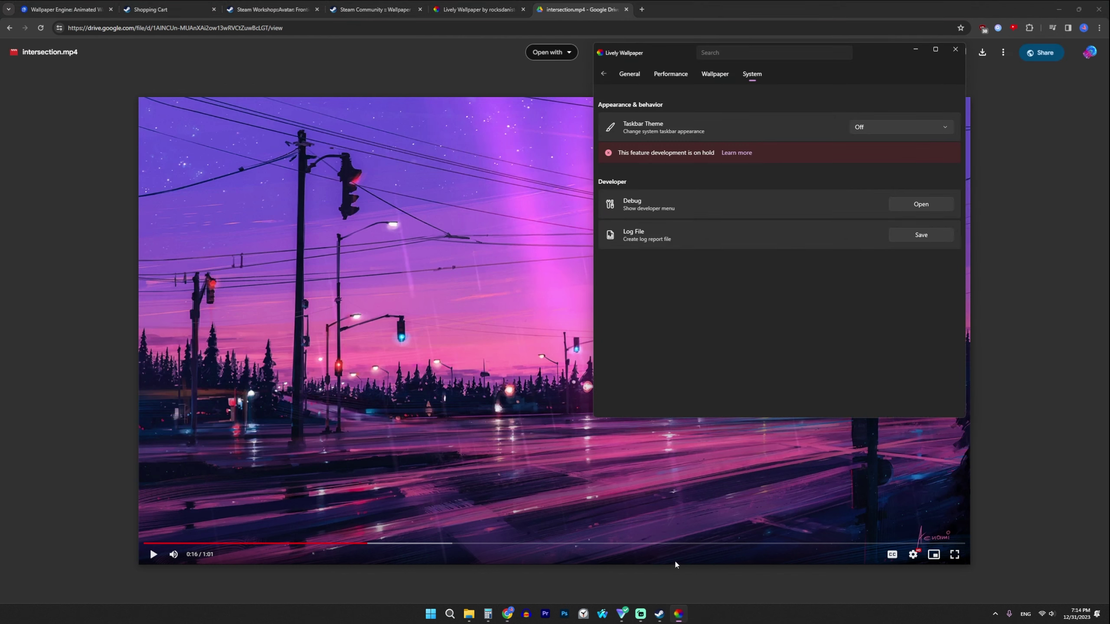
pyautogui.moveTo(664, 53); pyautogui.dragTo(499, 96)
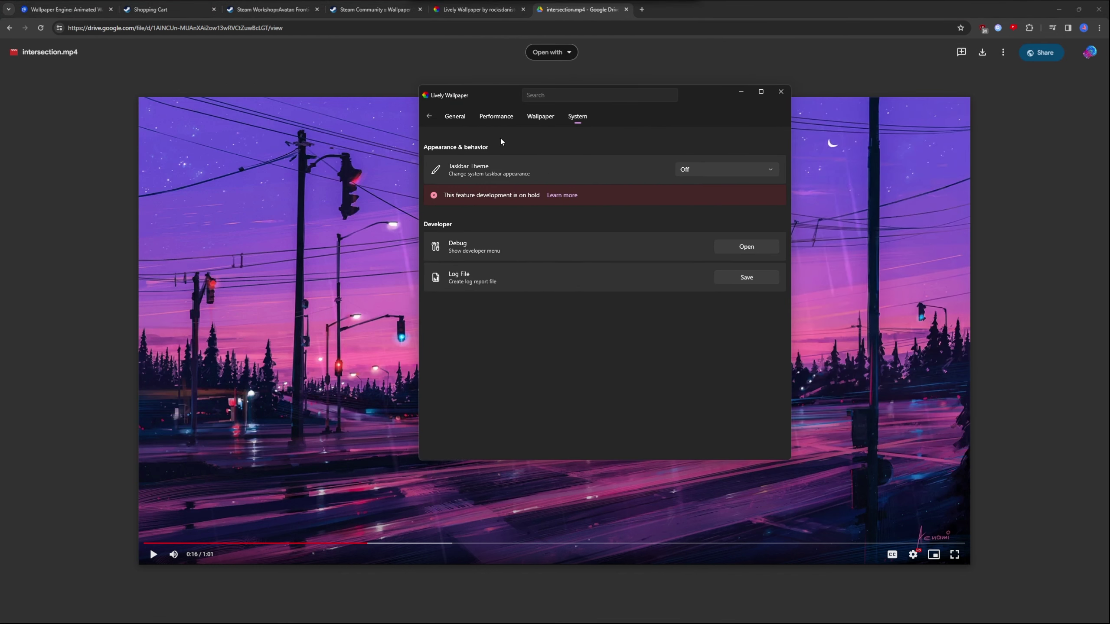
pyautogui.click(454, 117)
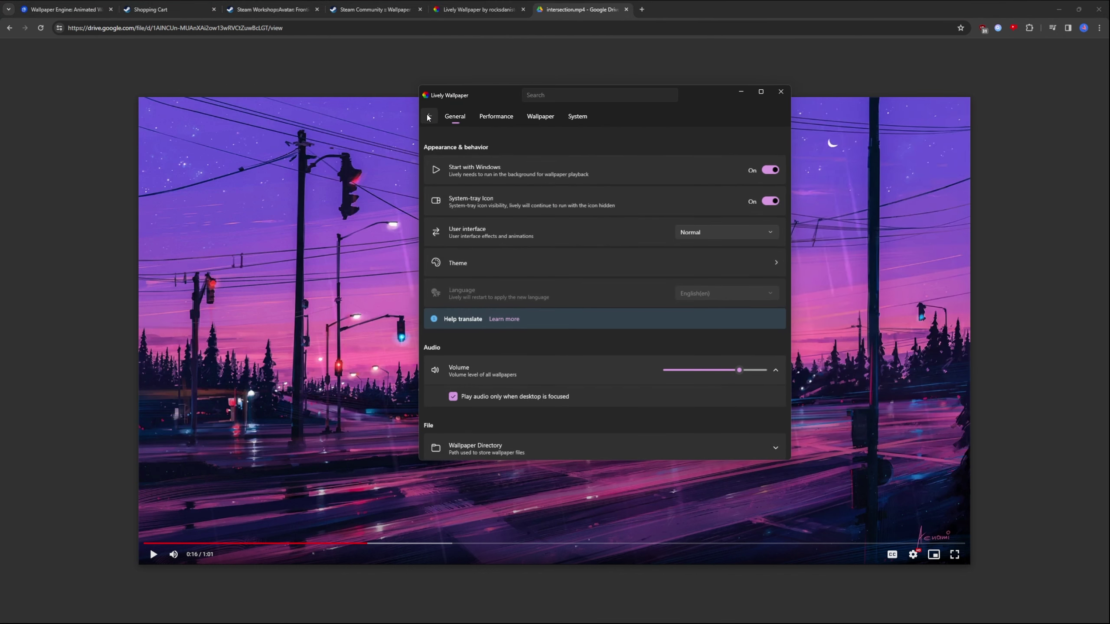
# Step: Look at the Wallpaper settings, return to the library and add intersection.mp4 from the Videos folder as a wallpaper
pyautogui.click(541, 117)
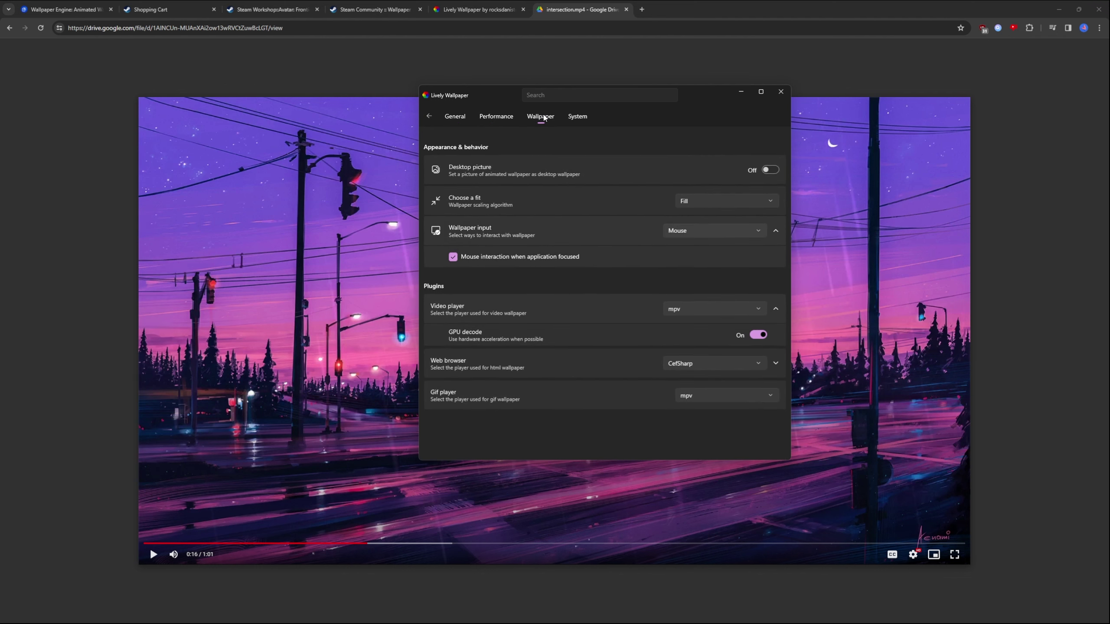
pyautogui.click(435, 116)
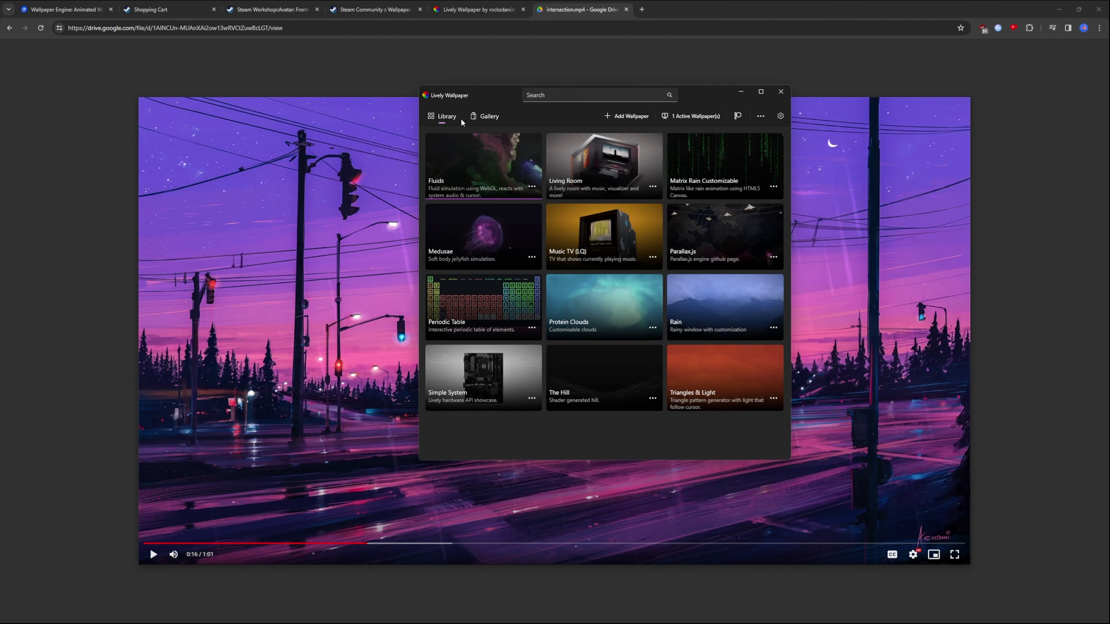
pyautogui.click(645, 115)
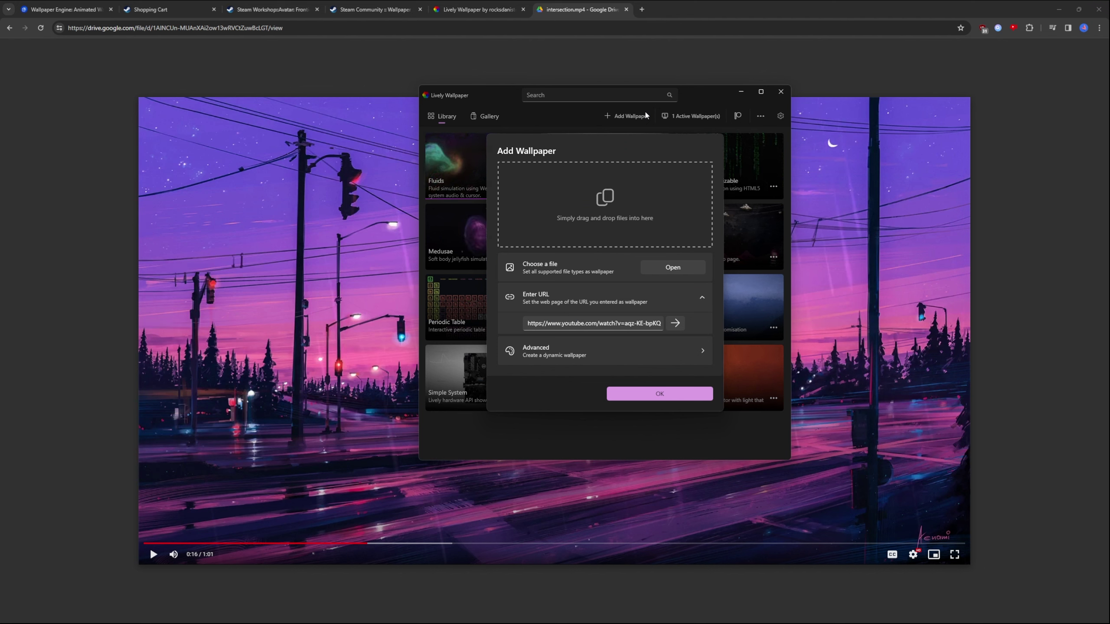
pyautogui.click(675, 271)
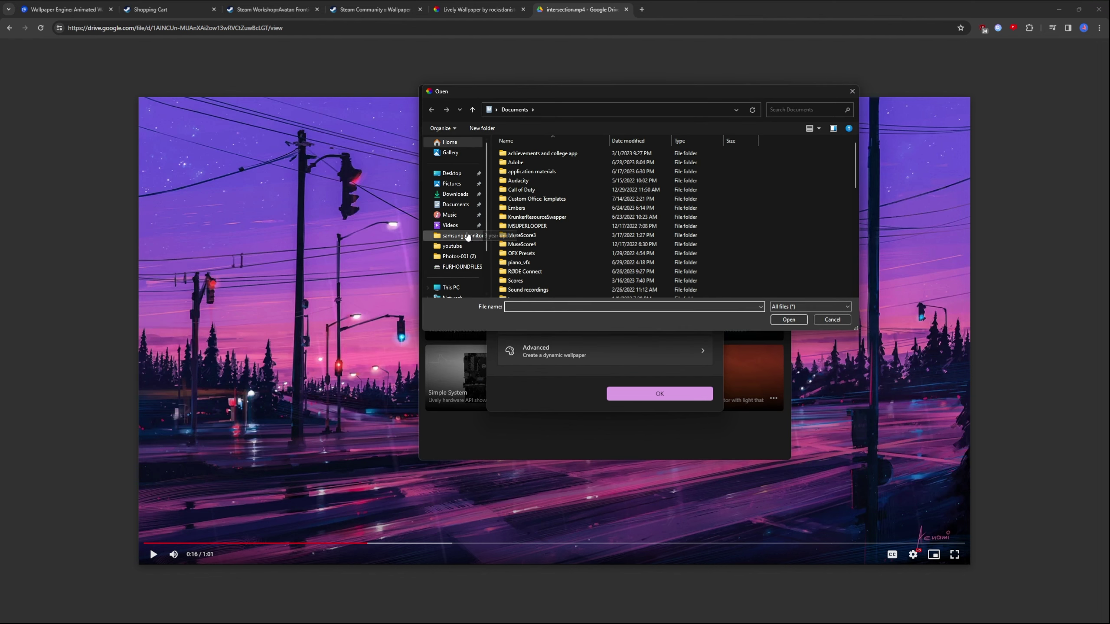
pyautogui.click(450, 225)
pyautogui.click(819, 268)
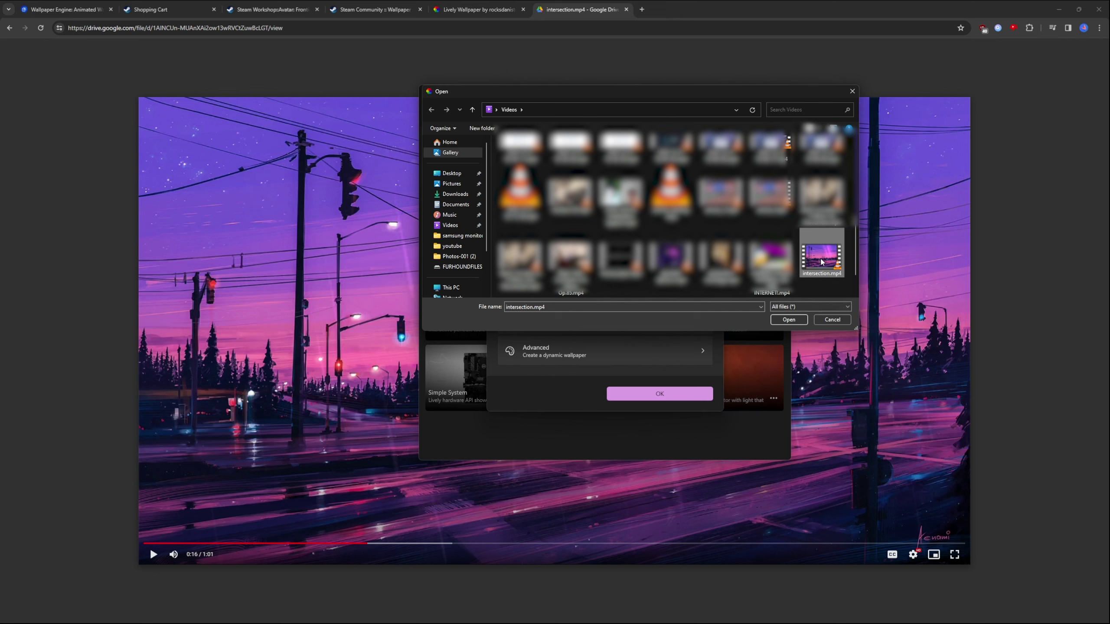
pyautogui.click(789, 319)
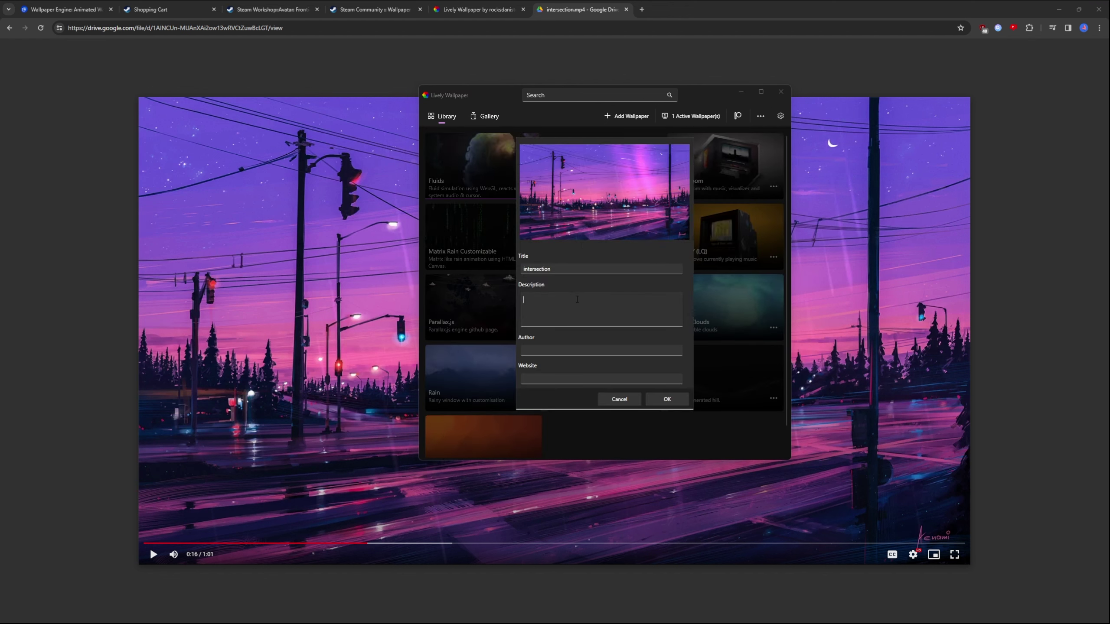
# Step: Set the new video wallpaper's title to Intersection
pyautogui.hotkey('ctrl', 'a')
pyautogui.write('Inters')
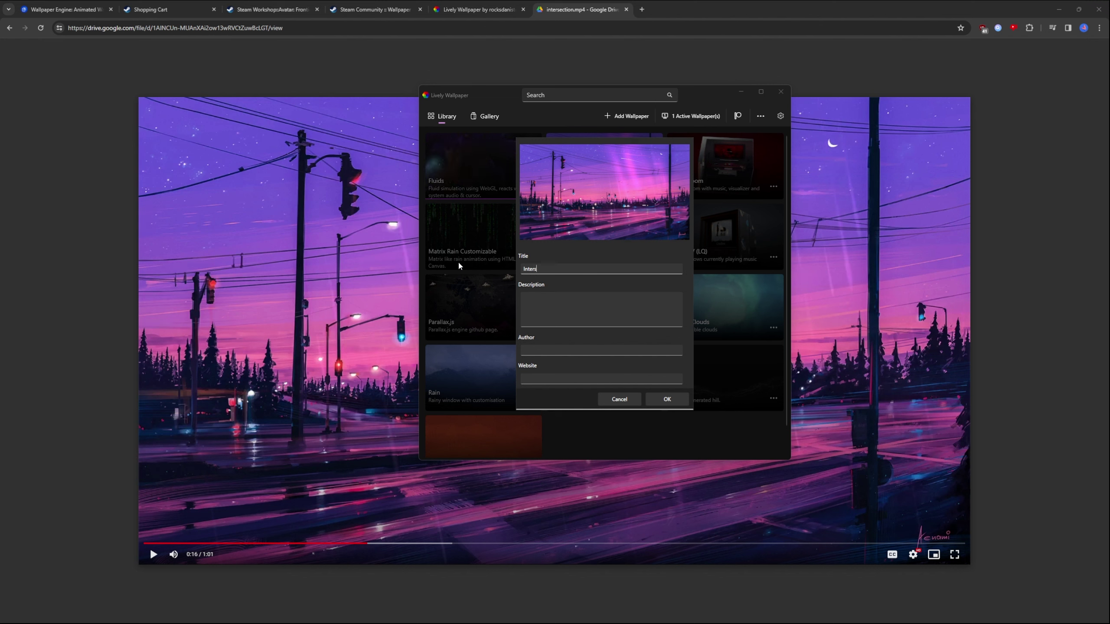
pyautogui.write('ection')
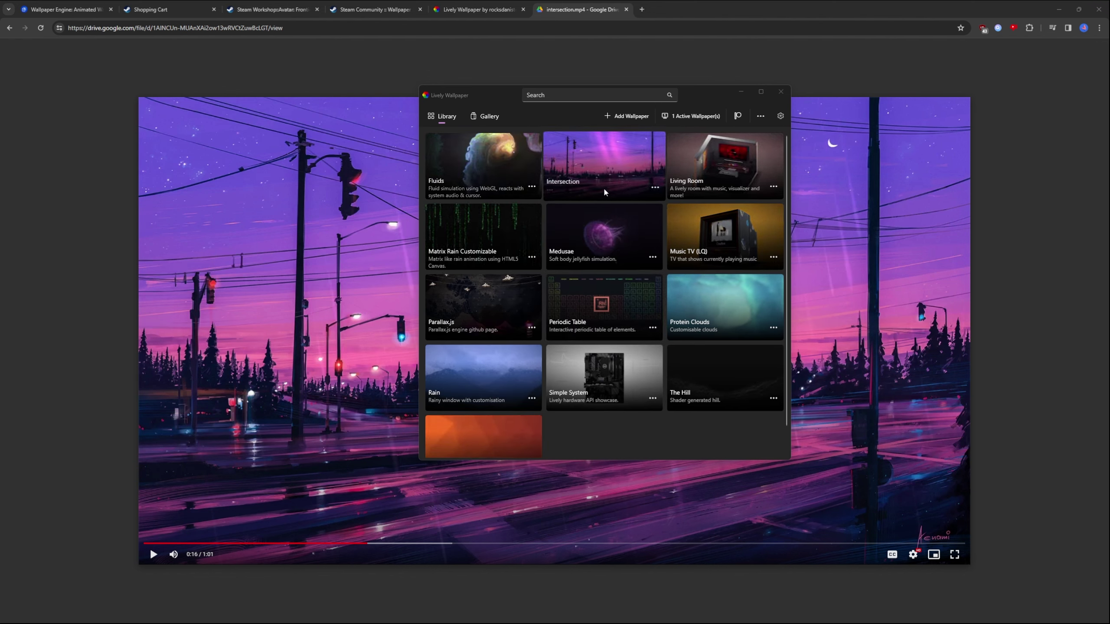
# Step: Show the library options for the Intersection wallpaper and view the wallpaper on the desktop
pyautogui.click(652, 187)
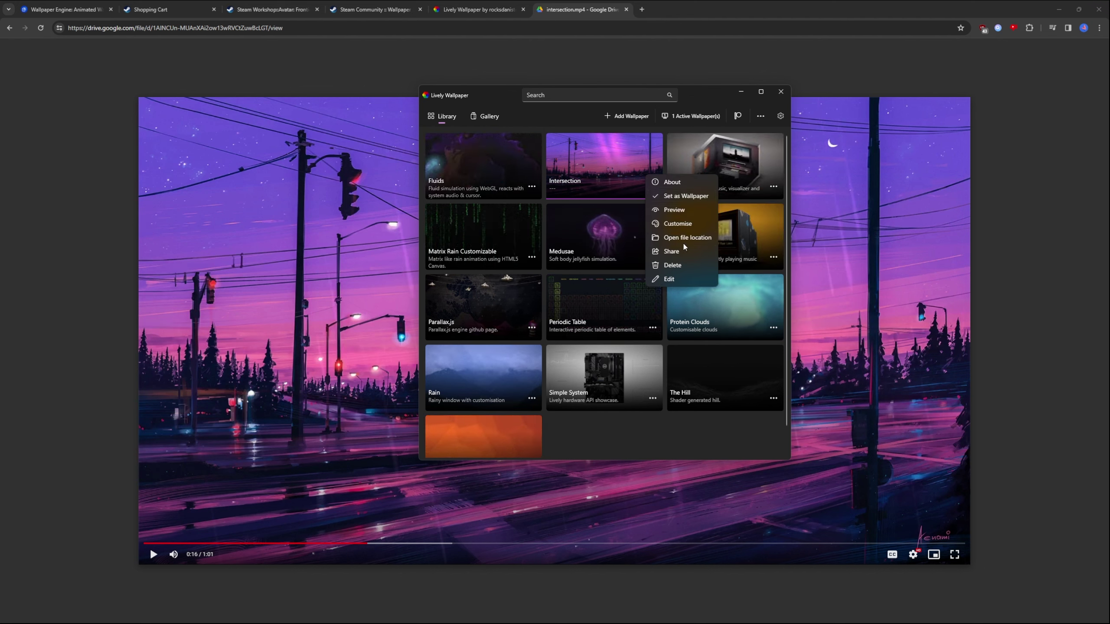
pyautogui.click(589, 157)
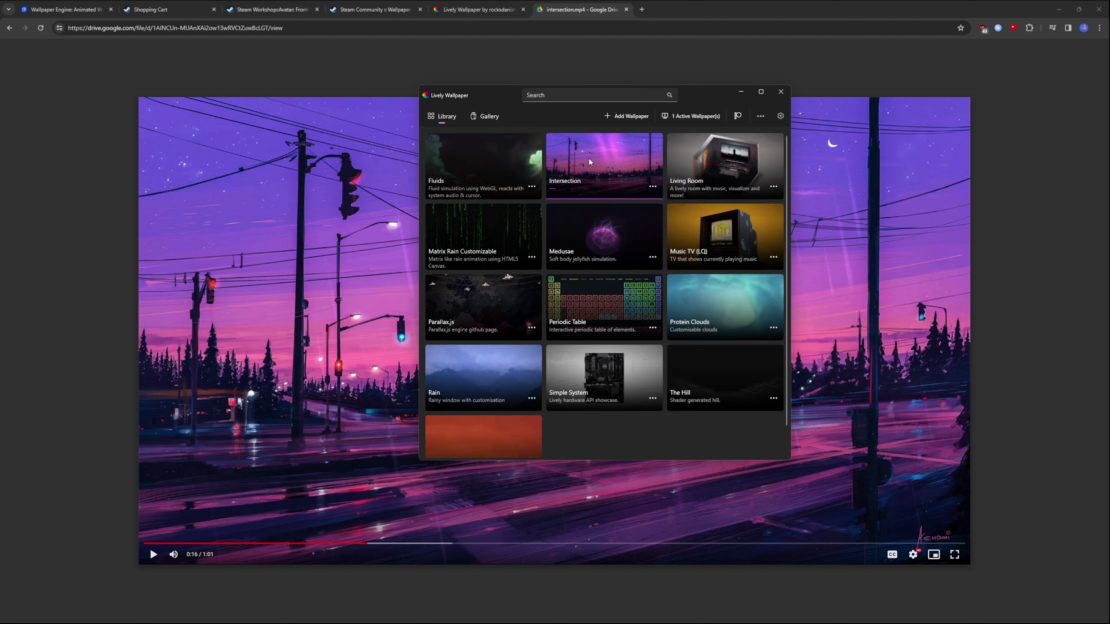
pyautogui.click(654, 188)
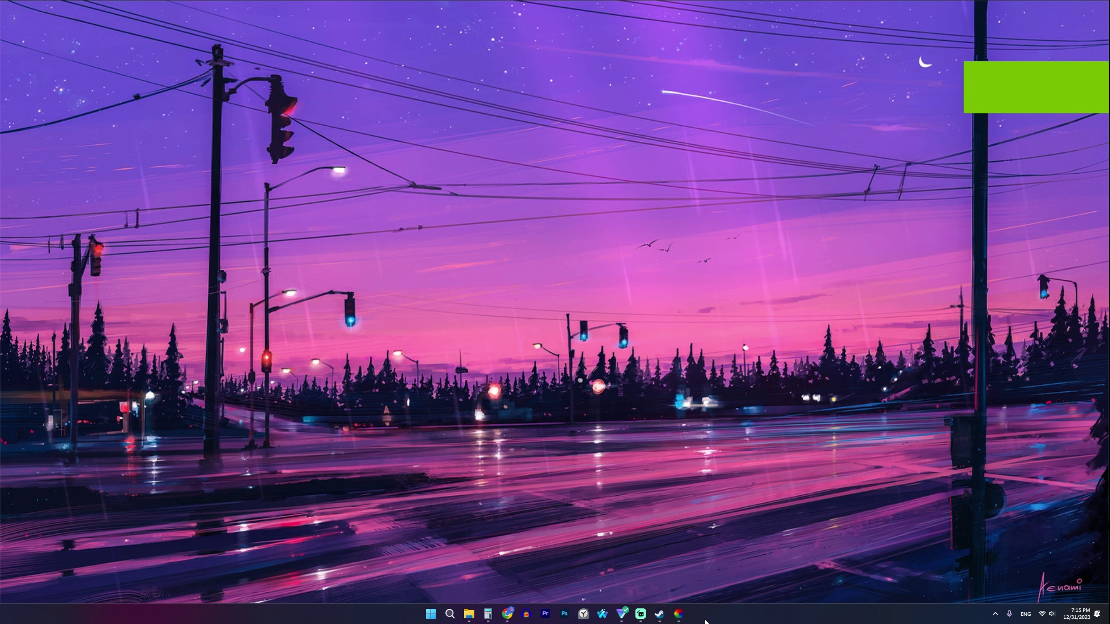
pyautogui.click(612, 615)
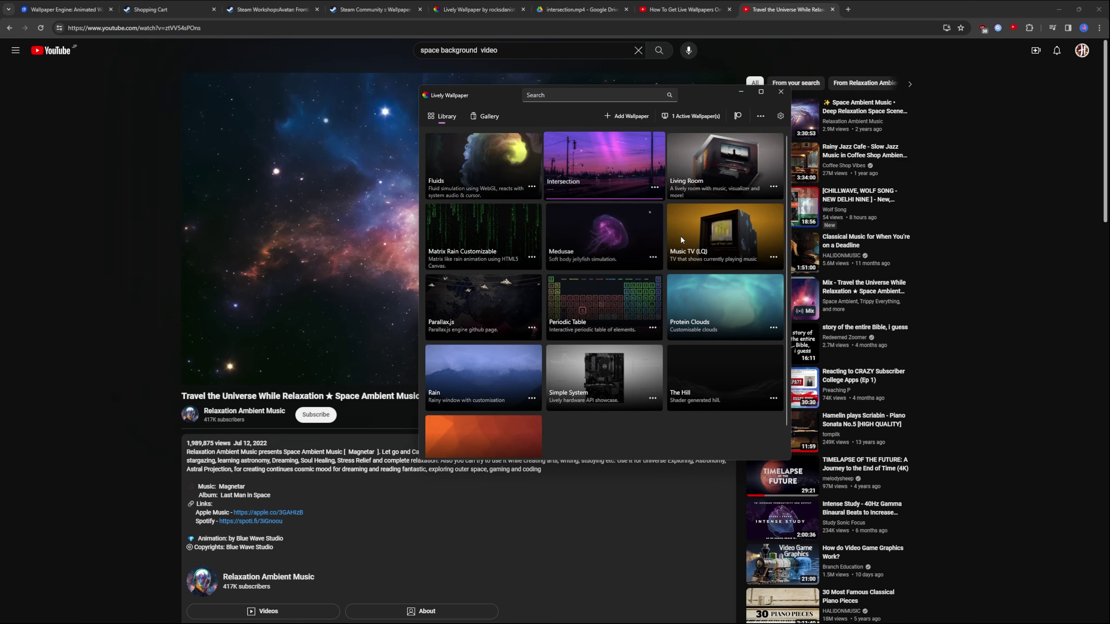
# Step: Start adding a wallpaper by URL in Lively and switch to the space video on YouTube
pyautogui.click(627, 117)
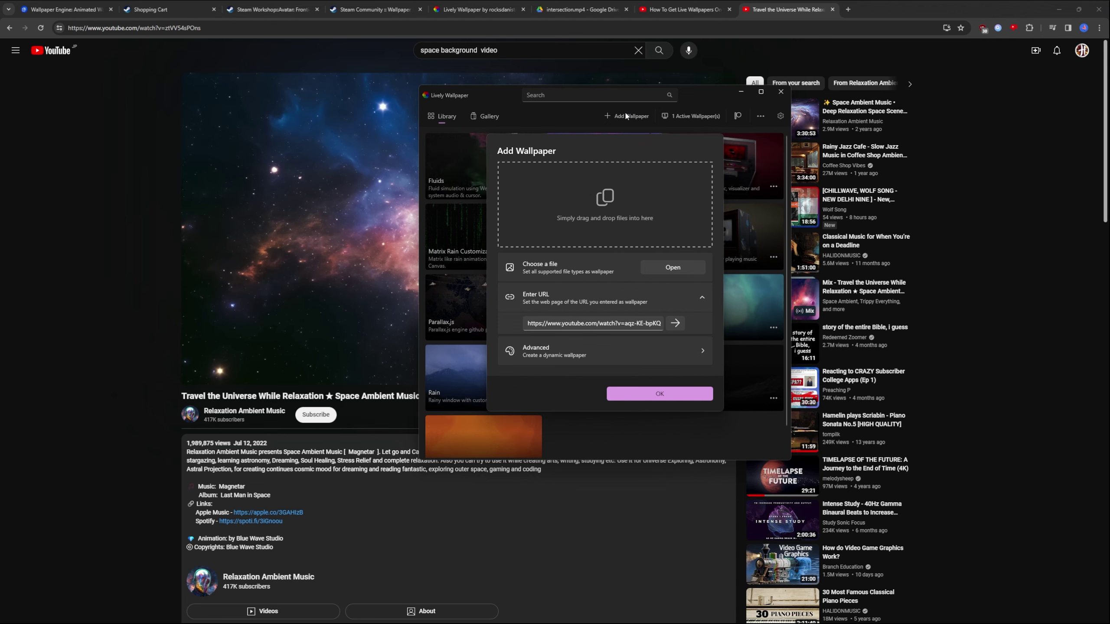
pyautogui.click(611, 323)
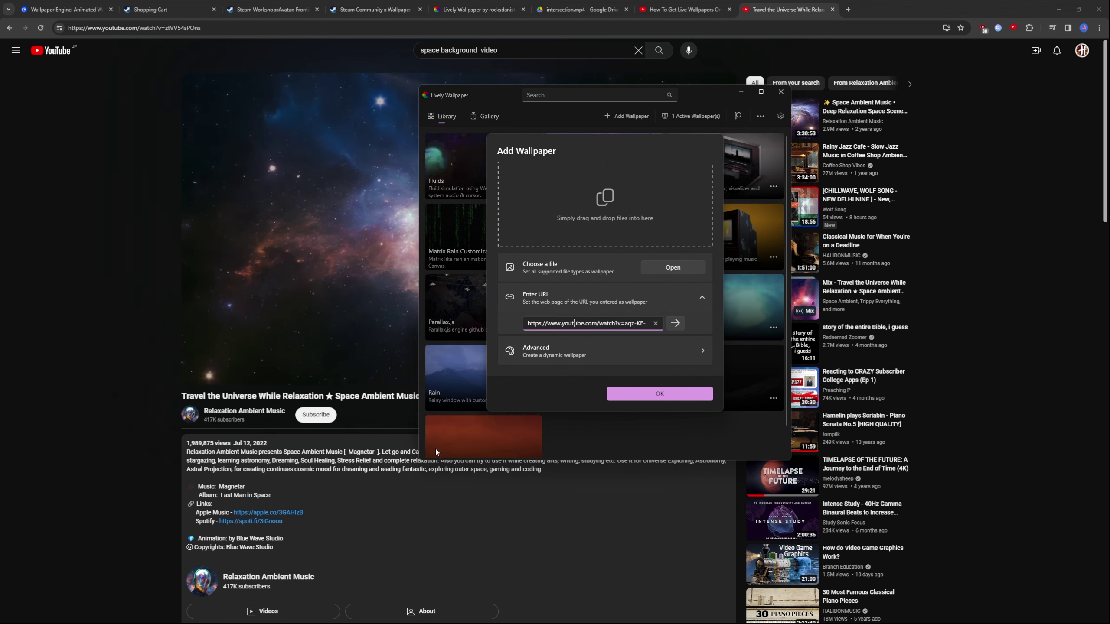
pyautogui.click(352, 407)
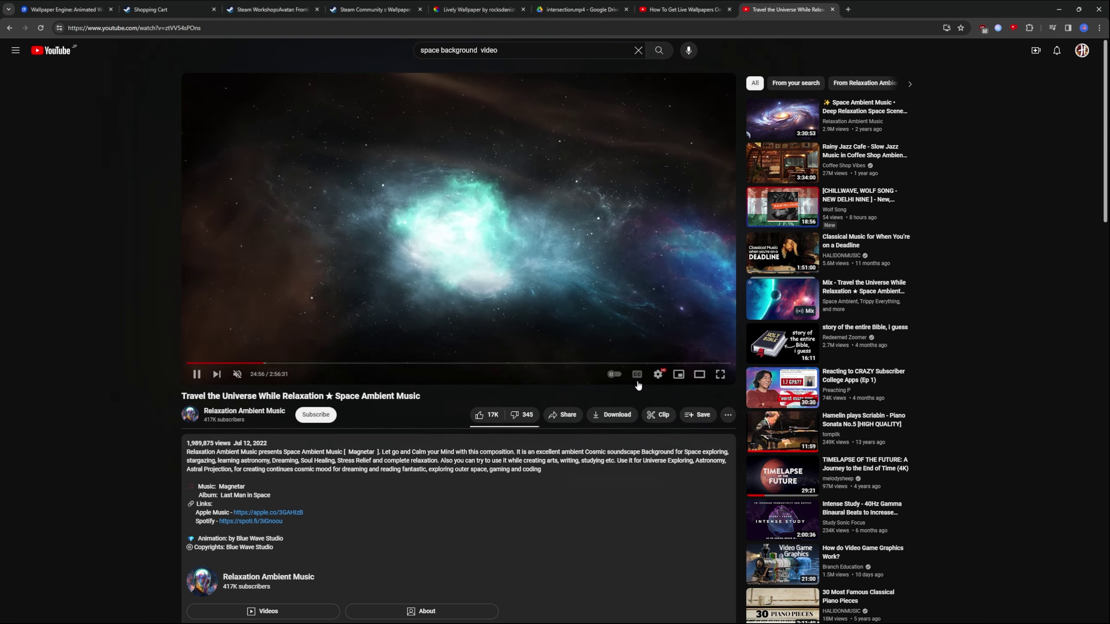
# Step: Copy the share link of the YouTube video Travel the Universe While Relaxation ★ Space Ambient Music
pyautogui.rightClick(490, 231)
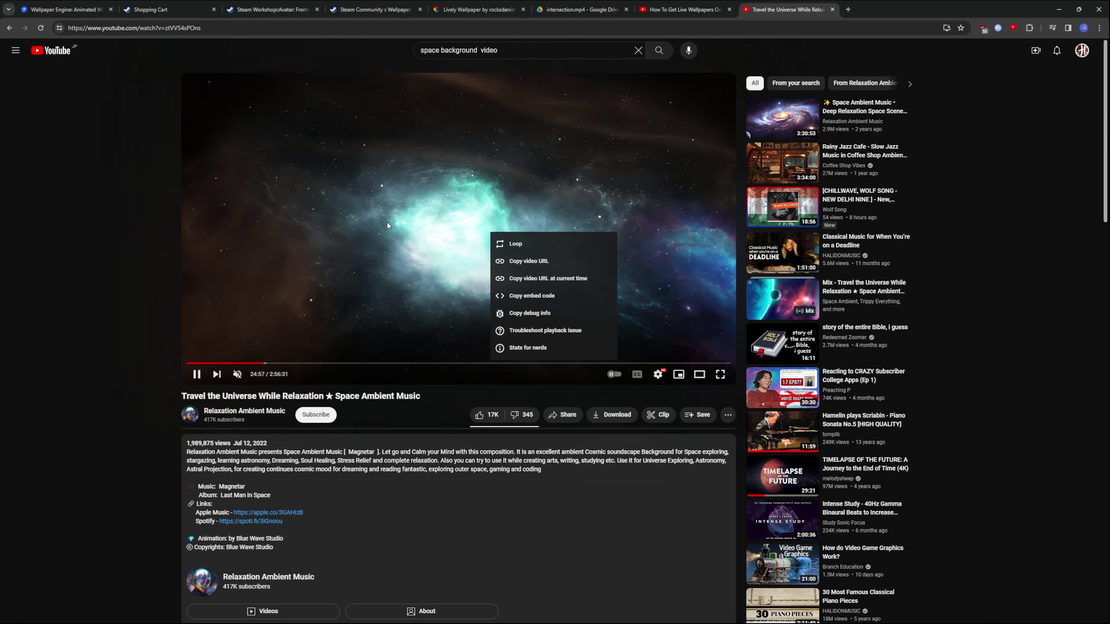
pyautogui.click(414, 418)
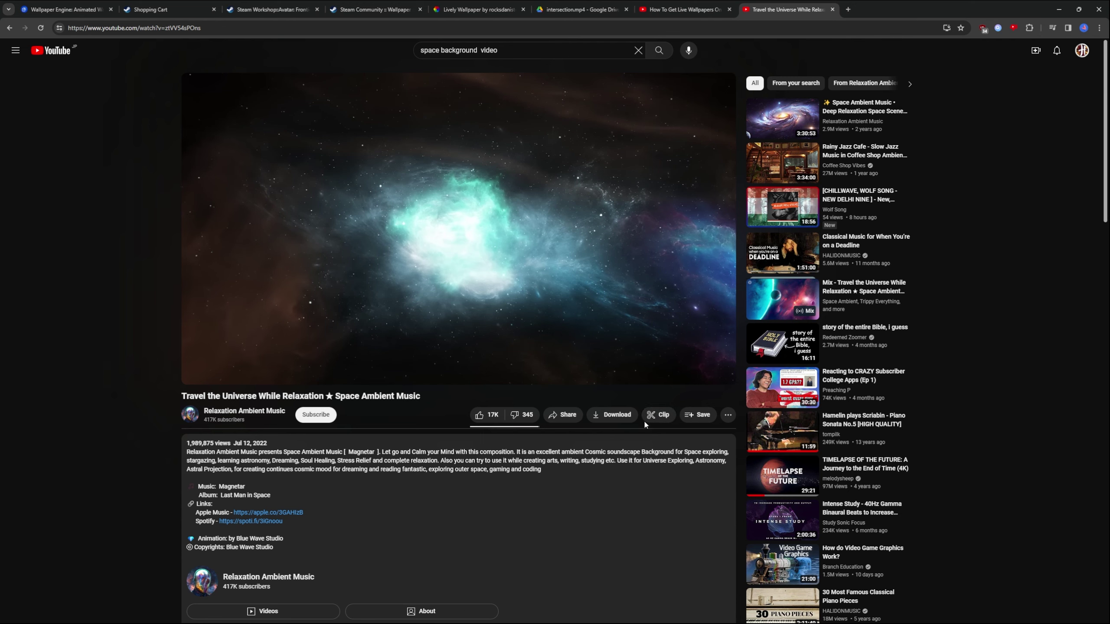
pyautogui.click(568, 416)
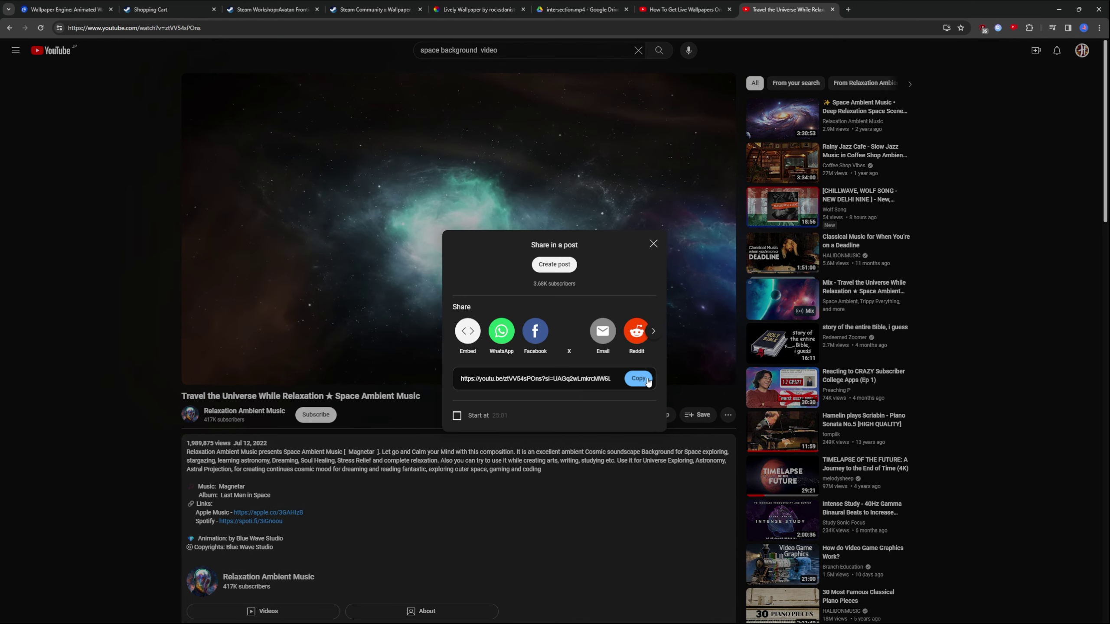
pyautogui.click(559, 375)
pyautogui.click(637, 378)
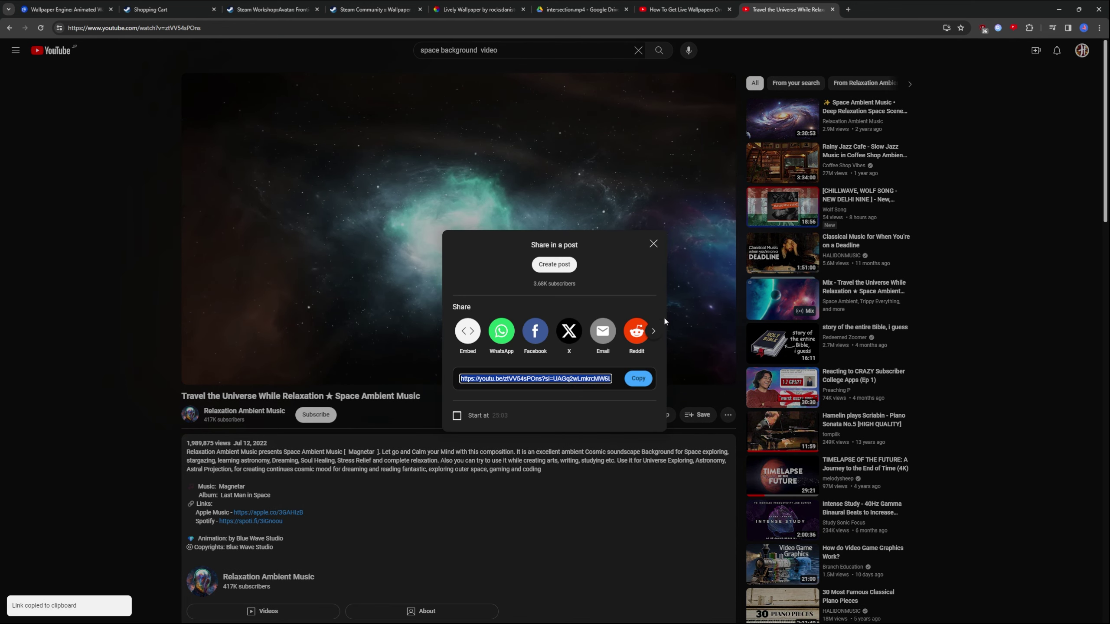
pyautogui.click(654, 246)
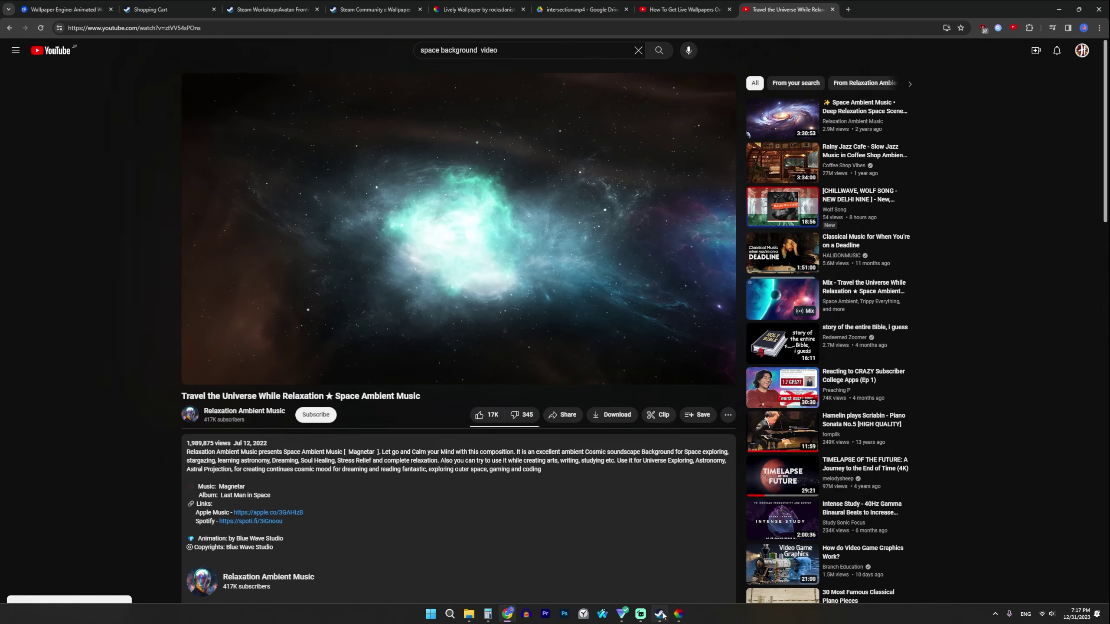
# Step: Switch to Lively Wallpaper, replace the URL in the Add Wallpaper form with the copied YouTube link and submit it
pyautogui.click(677, 615)
pyautogui.tripleClick(562, 323)
pyautogui.rightClick(564, 323)
pyautogui.click(576, 352)
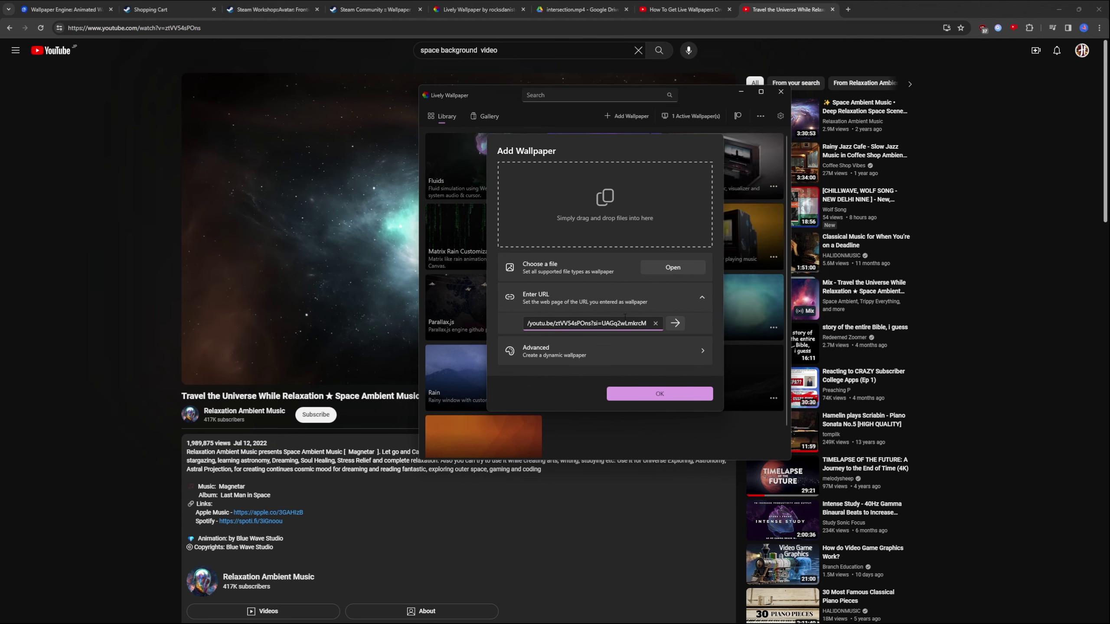
pyautogui.click(668, 323)
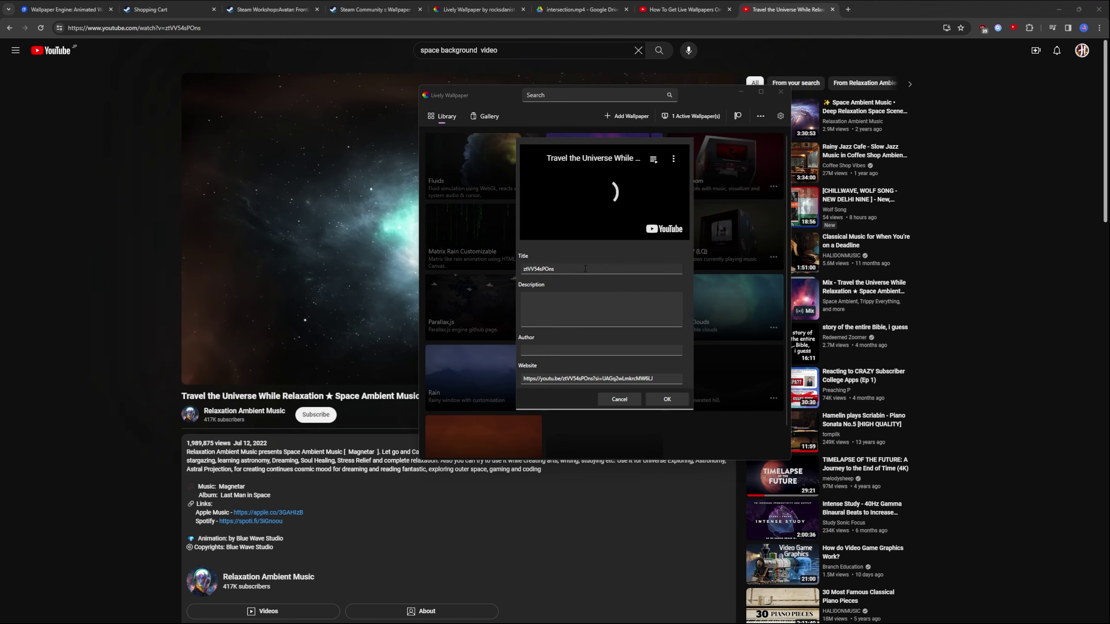
# Step: Title the new YouTube wallpaper Space and confirm its details
pyautogui.hotkey('ctrl', 'a')
pyautogui.press('BackSpace')
pyautogui.write('Space')
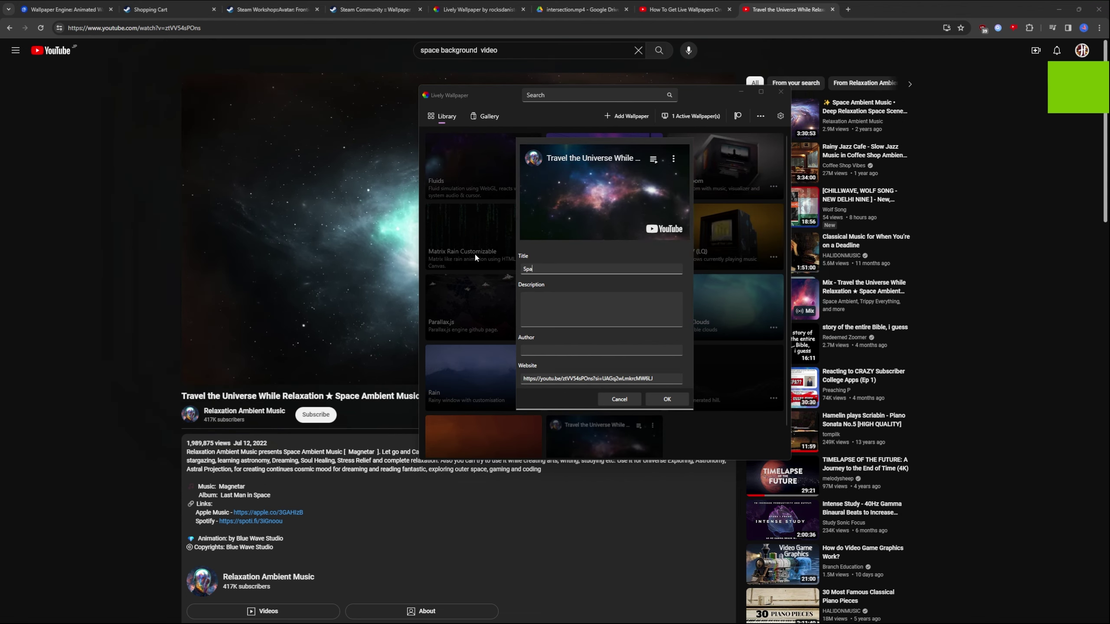
pyautogui.click(683, 399)
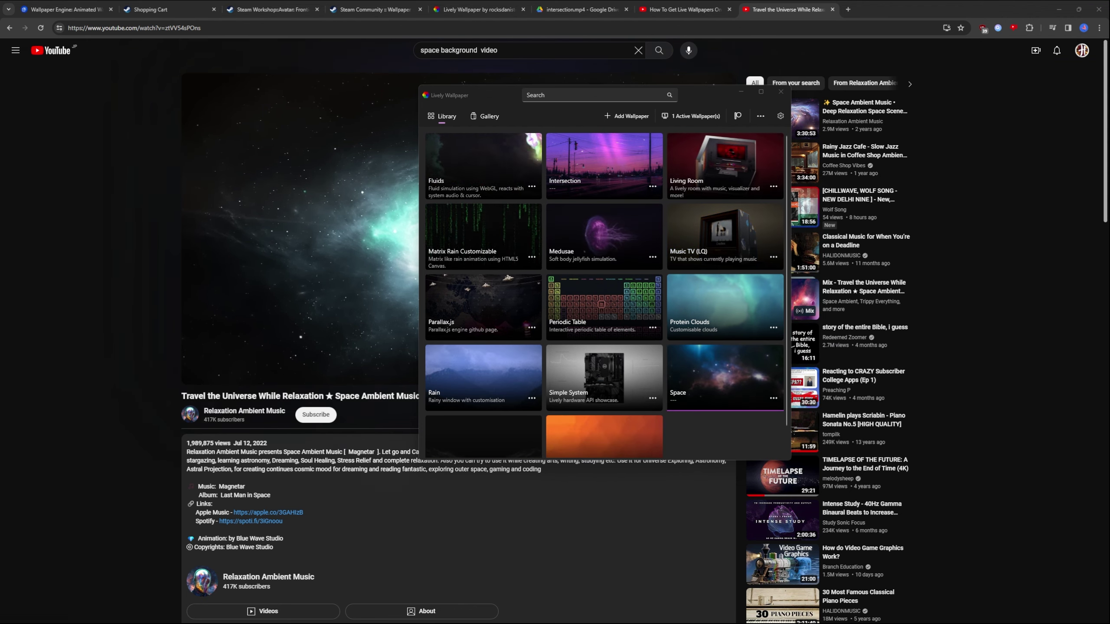
# Step: Show the desktop and view the Space wallpaper playing on it
pyautogui.press('super+d')
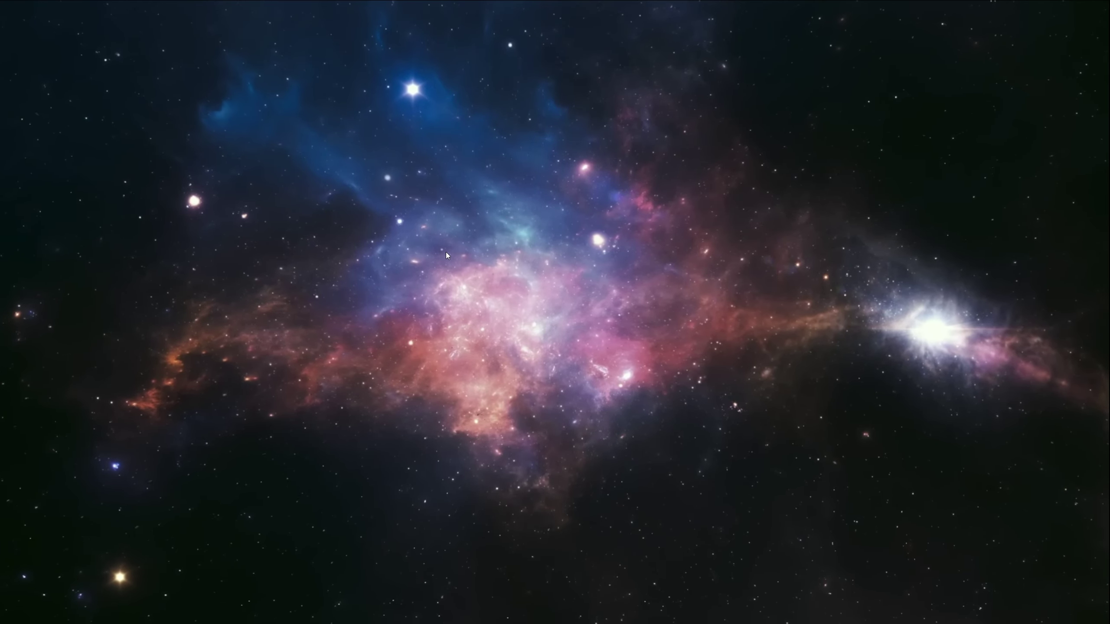
pyautogui.rightClick(425, 253)
pyautogui.rightClick(553, 205)
pyautogui.click(783, 265)
pyautogui.rightClick(783, 265)
pyautogui.click(692, 239)
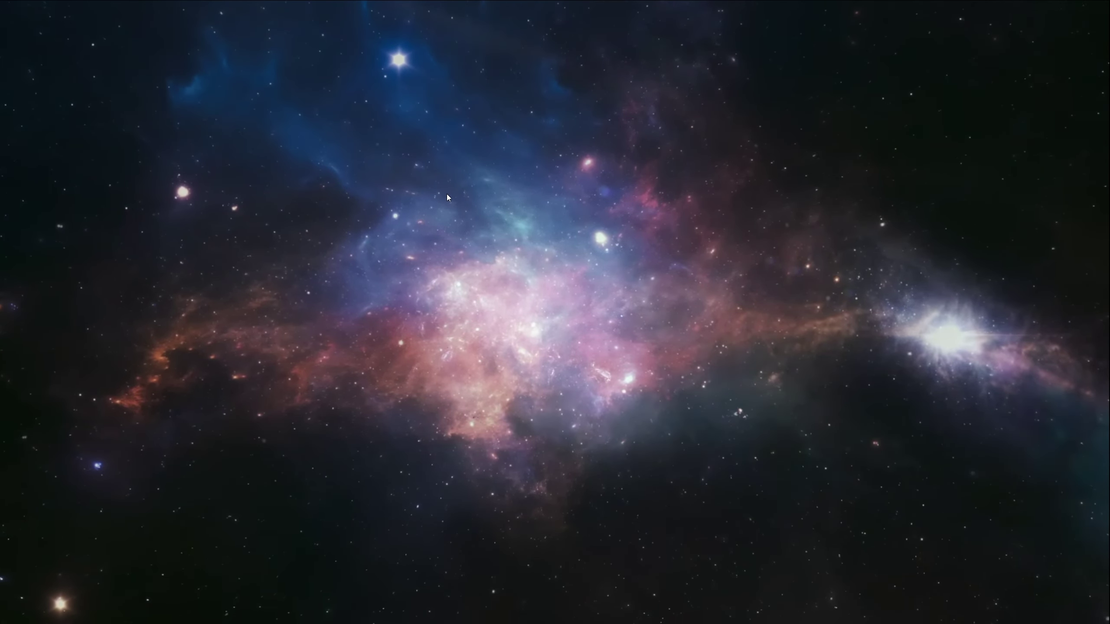
# Step: Examine the per-app volumes in the Windows volume mixer and close the sound controls
pyautogui.moveTo(1043, 616)
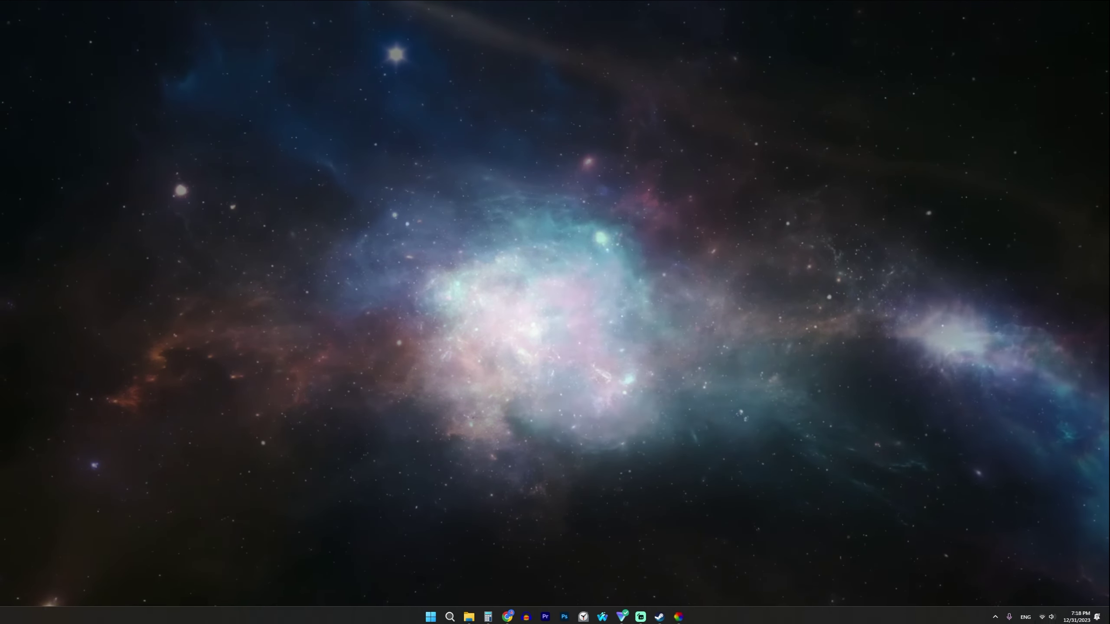
pyautogui.click(1043, 616)
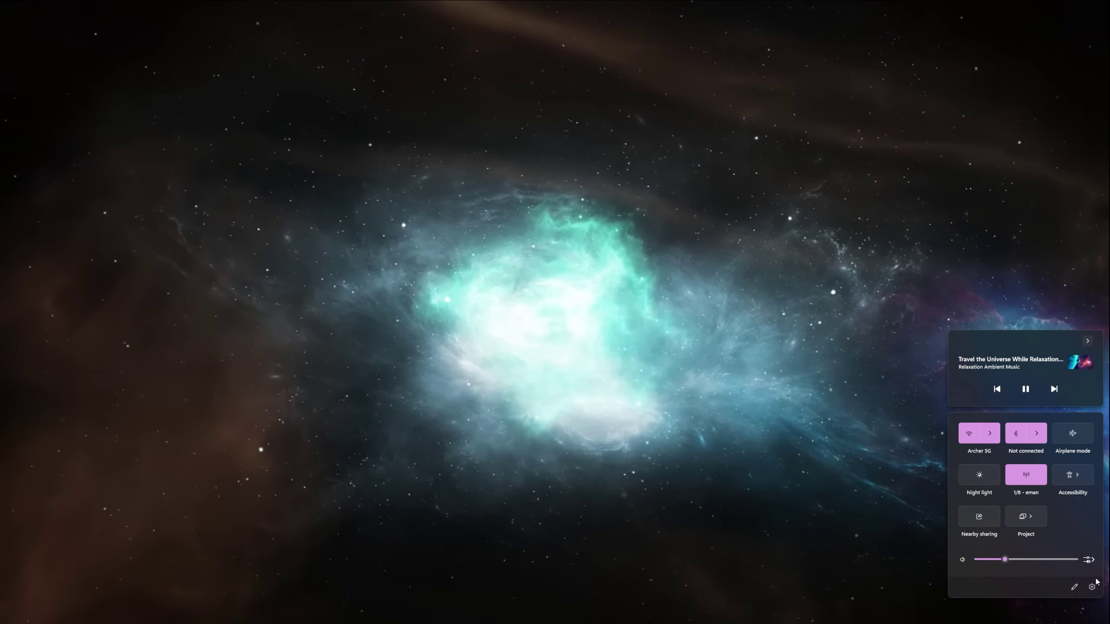
pyautogui.click(754, 302)
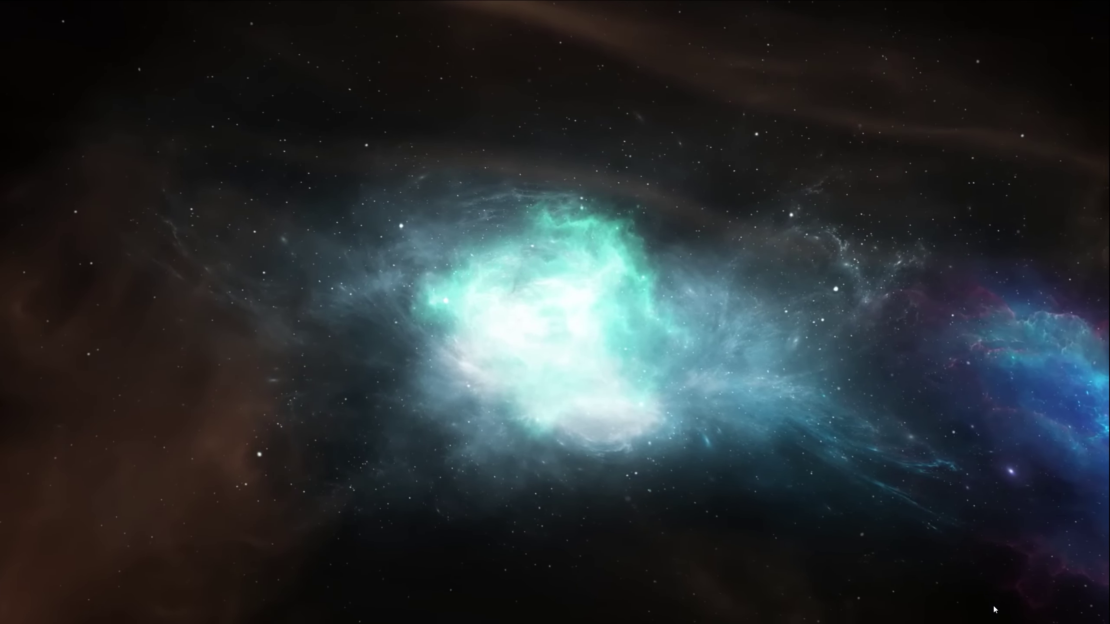
pyautogui.click(1049, 616)
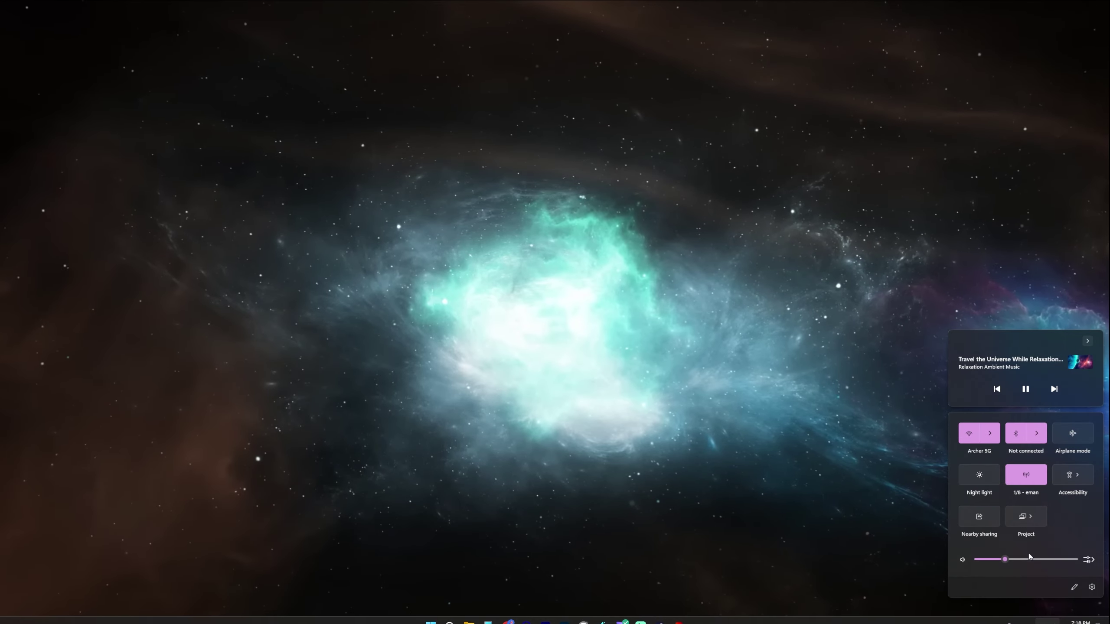
pyautogui.click(1090, 559)
pyautogui.scroll(-5, 1000, 520)
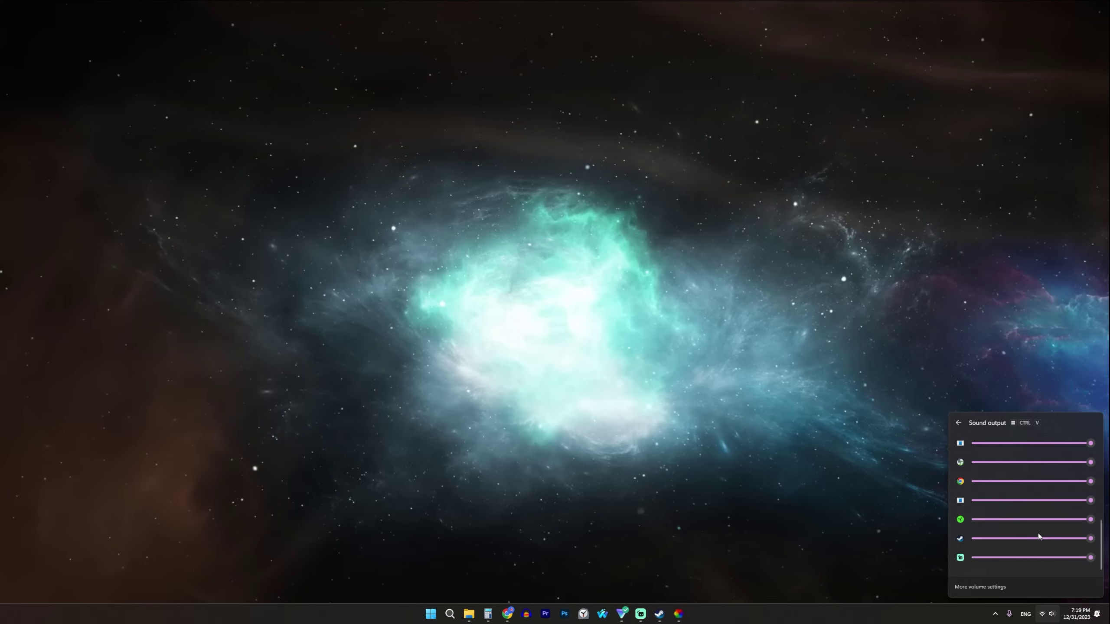
pyautogui.scroll(2, 993, 509)
pyautogui.scroll(-2, 974, 505)
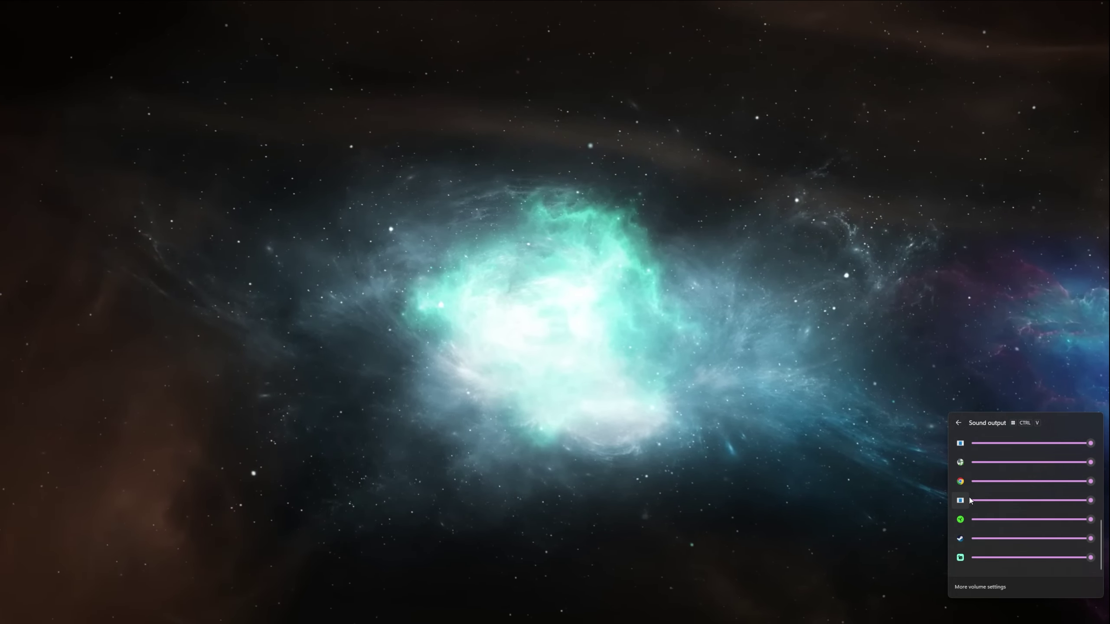
pyautogui.scroll(2, 972, 517)
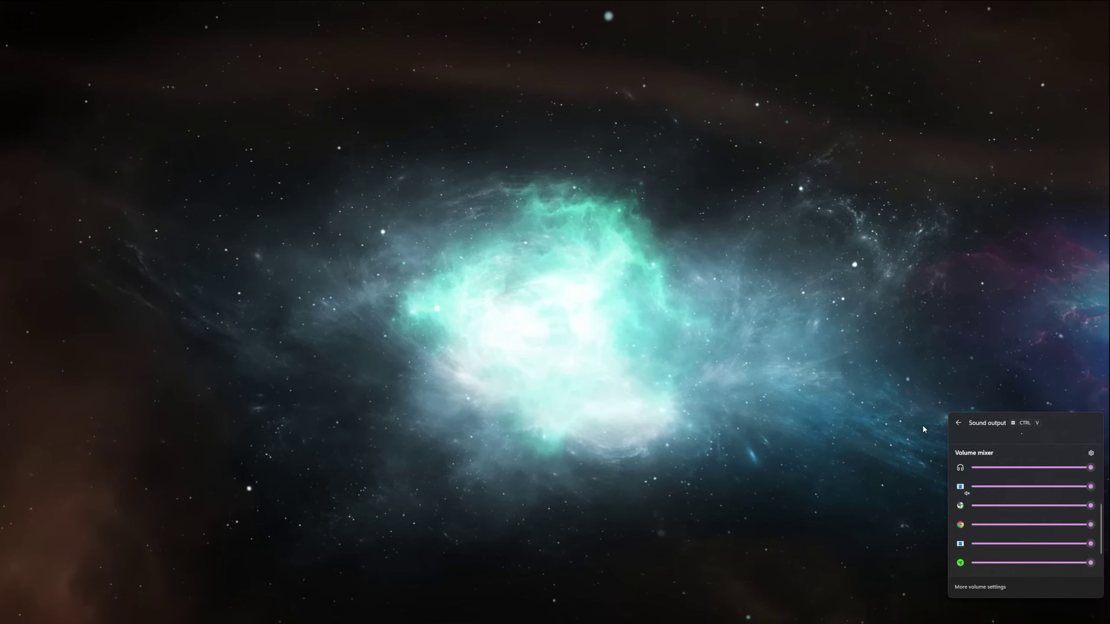
pyautogui.click(958, 423)
pyautogui.click(921, 279)
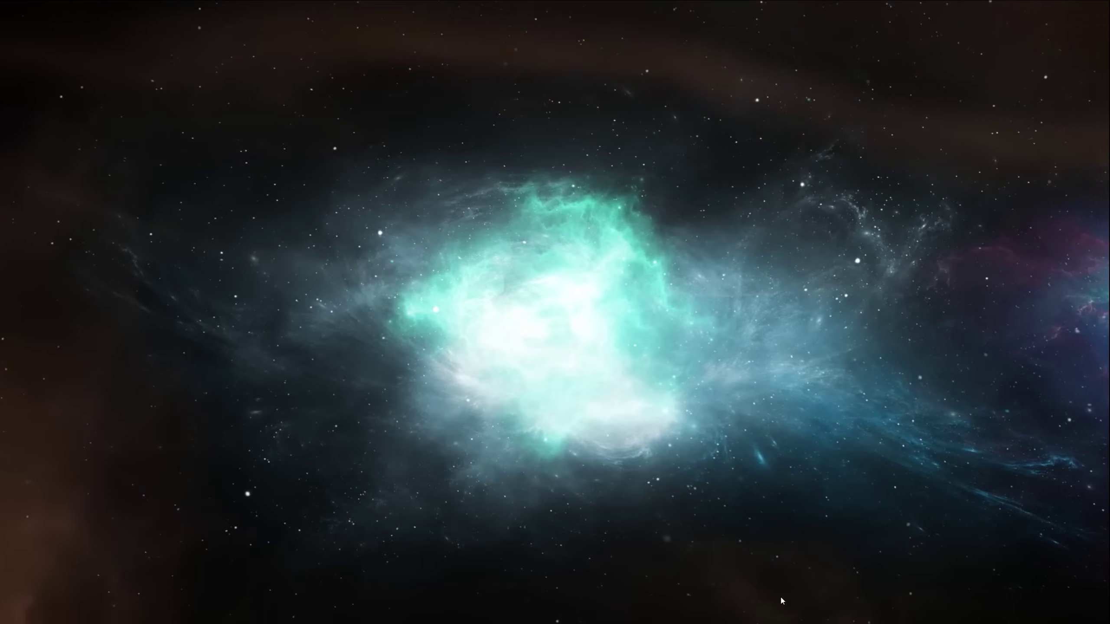
pyautogui.moveTo(721, 623)
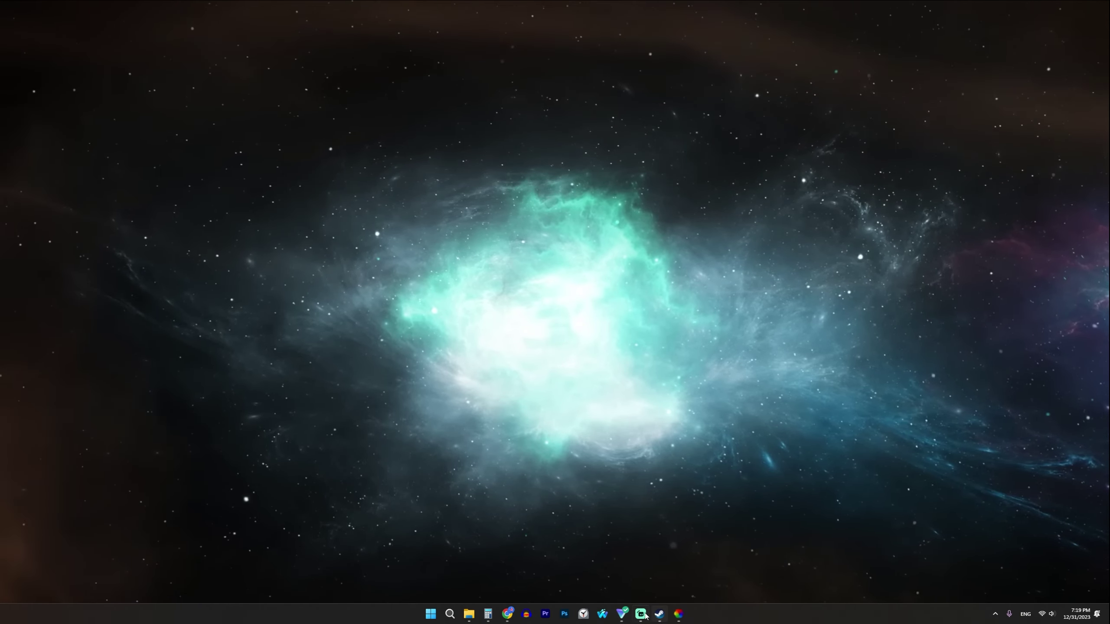
pyautogui.click(644, 614)
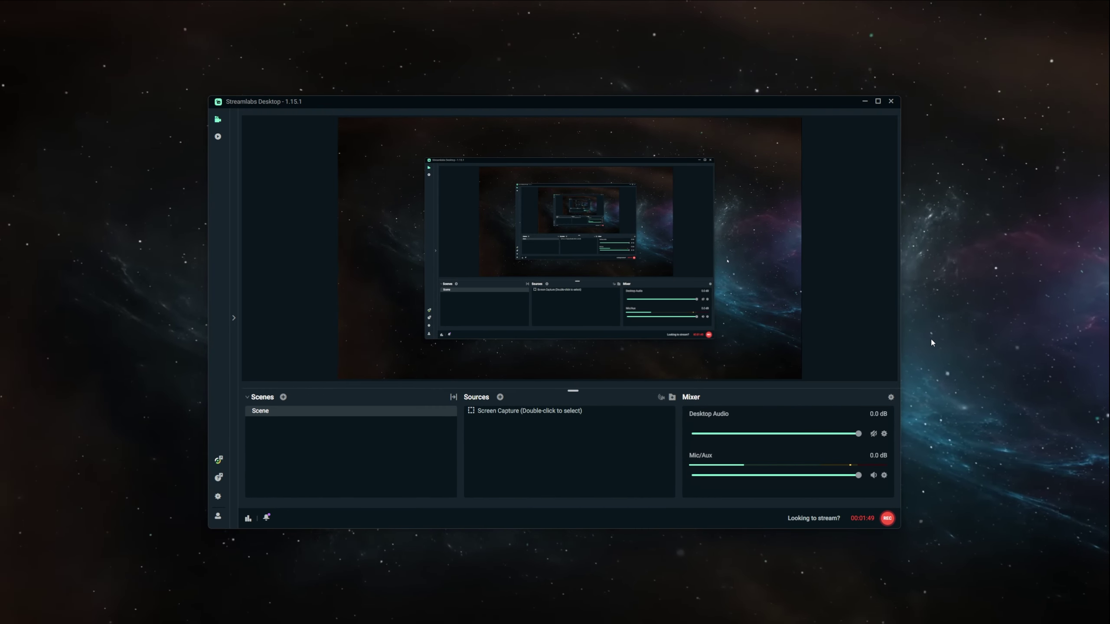
pyautogui.click(865, 100)
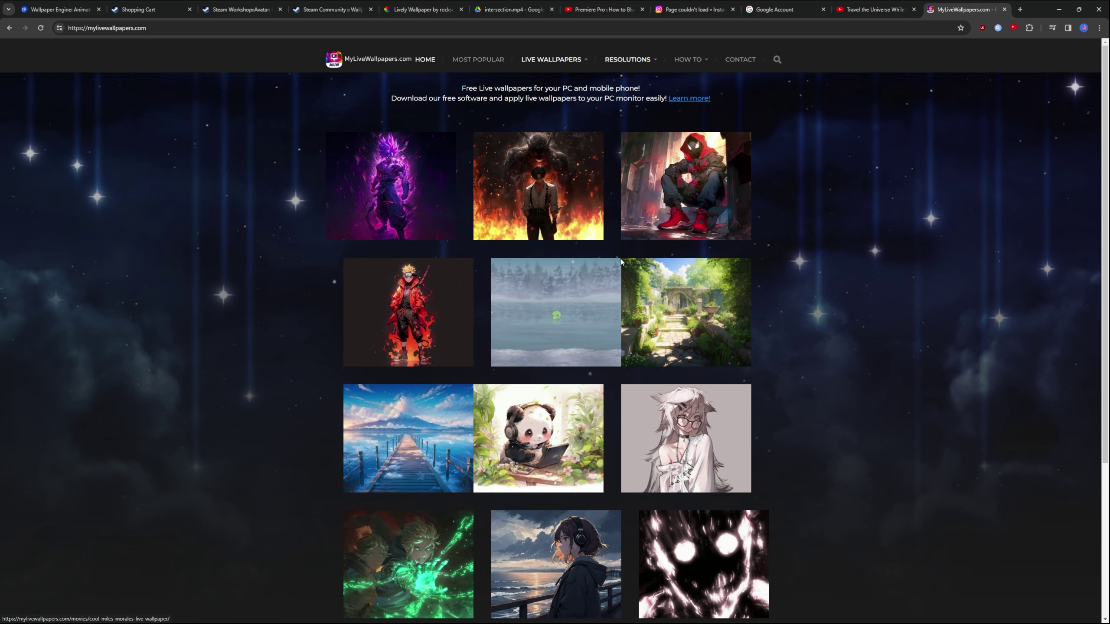
# Step: Browse the live wallpapers on the MyLiveWallpapers home page and in its Sci-Fi category
pyautogui.scroll(-3, 621, 259)
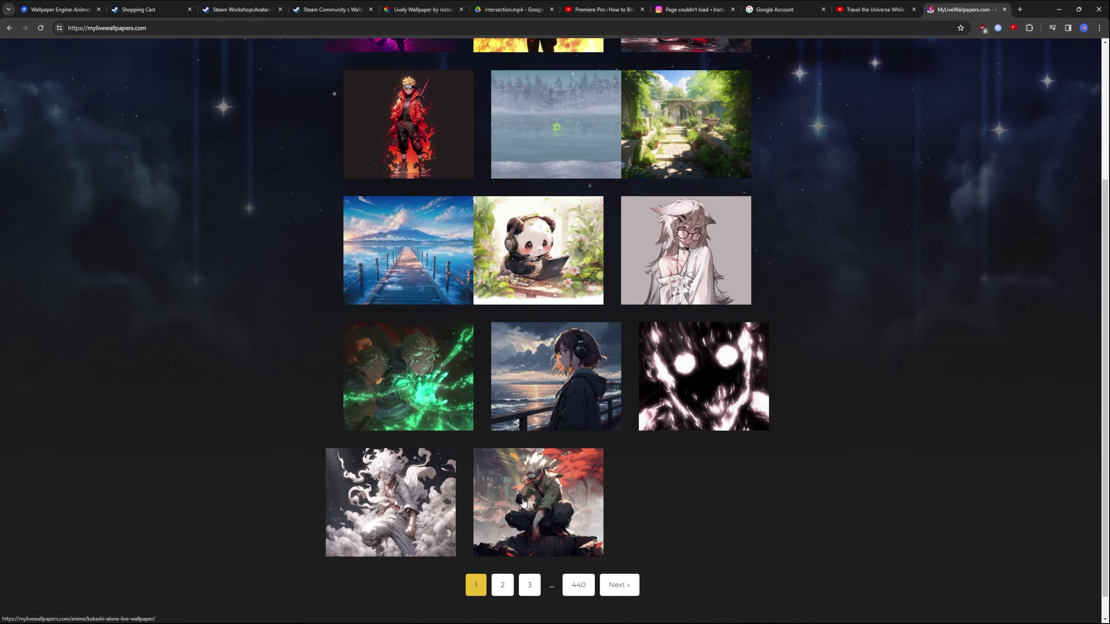
pyautogui.scroll(3, 540, 390)
pyautogui.moveTo(564, 60)
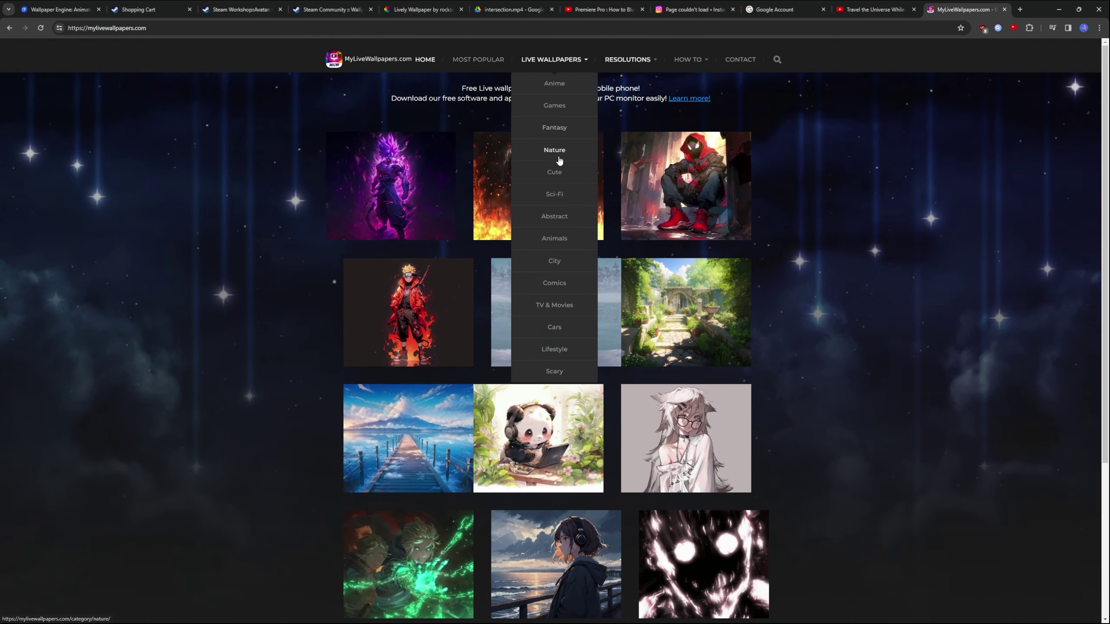
pyautogui.click(567, 201)
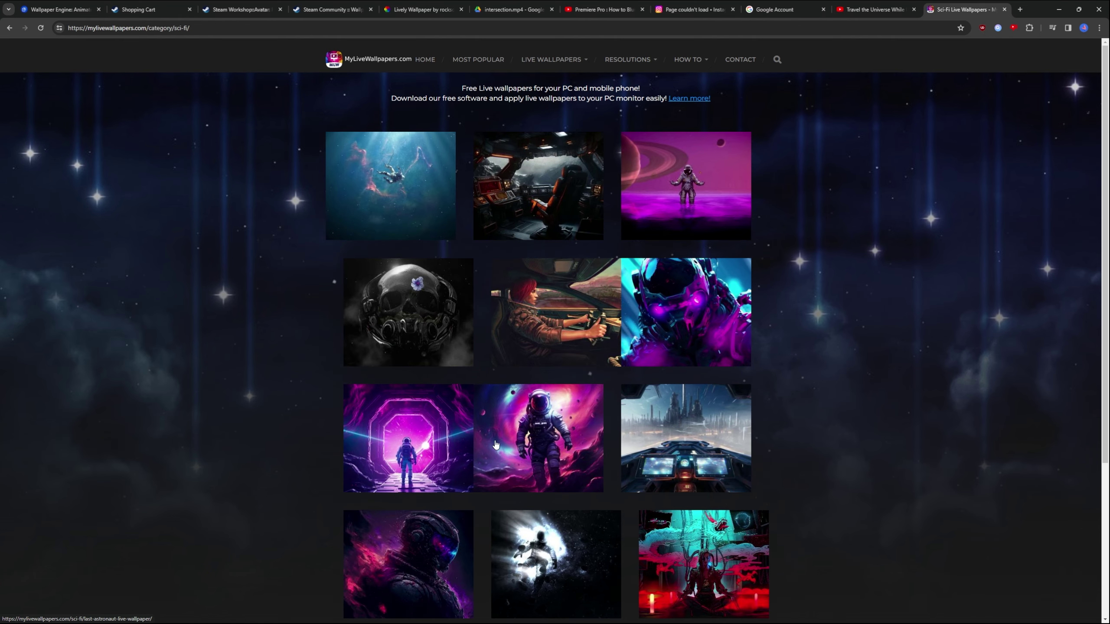
pyautogui.scroll(-3, 495, 444)
pyautogui.scroll(3, 604, 471)
# Step: Look through the MyLiveWallpapers category list and view the wallpapers in the Animals category
pyautogui.moveTo(574, 75)
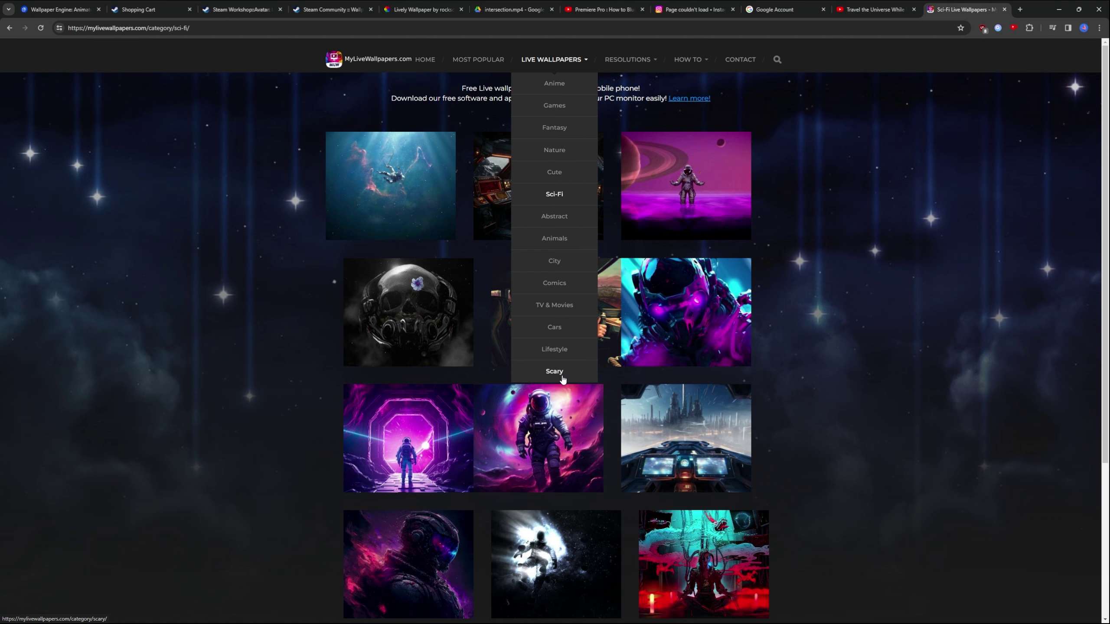
pyautogui.moveTo(551, 61)
pyautogui.click(561, 98)
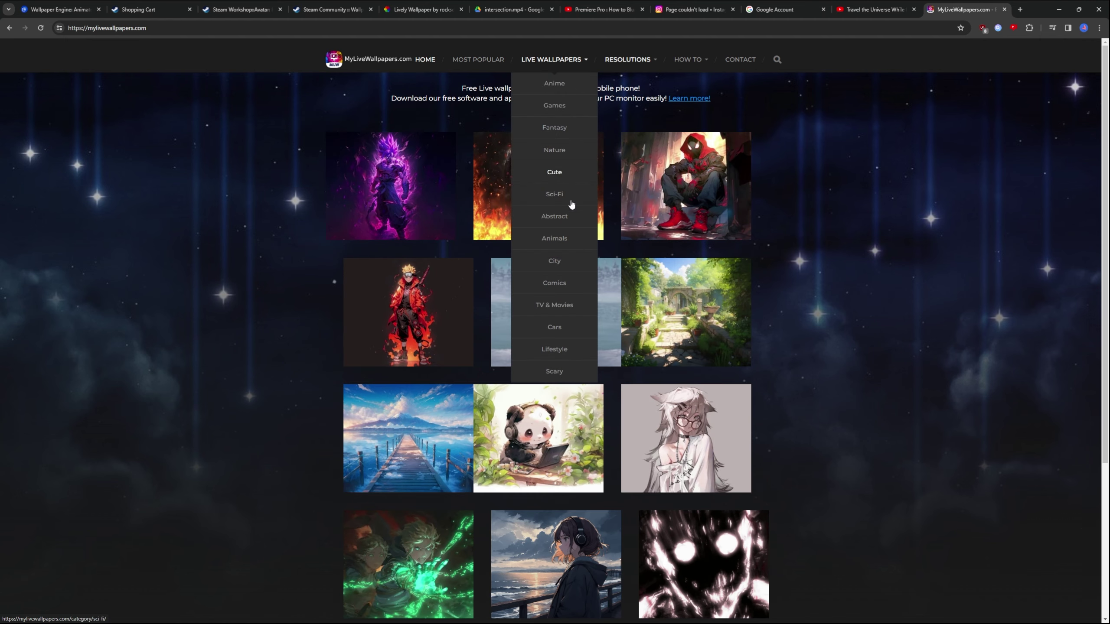
pyautogui.click(567, 245)
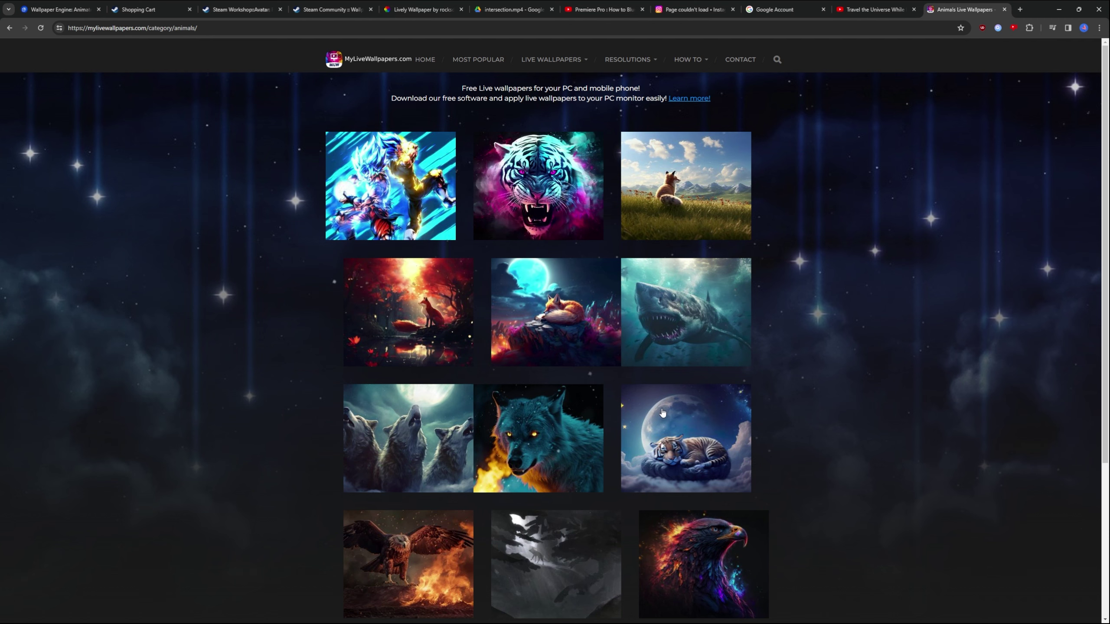
# Step: Return to the Sci-Fi category and save the desktop version of the Astronaut Butterflies live wallpaper as an MP4 in Downloads
pyautogui.moveTo(551, 60)
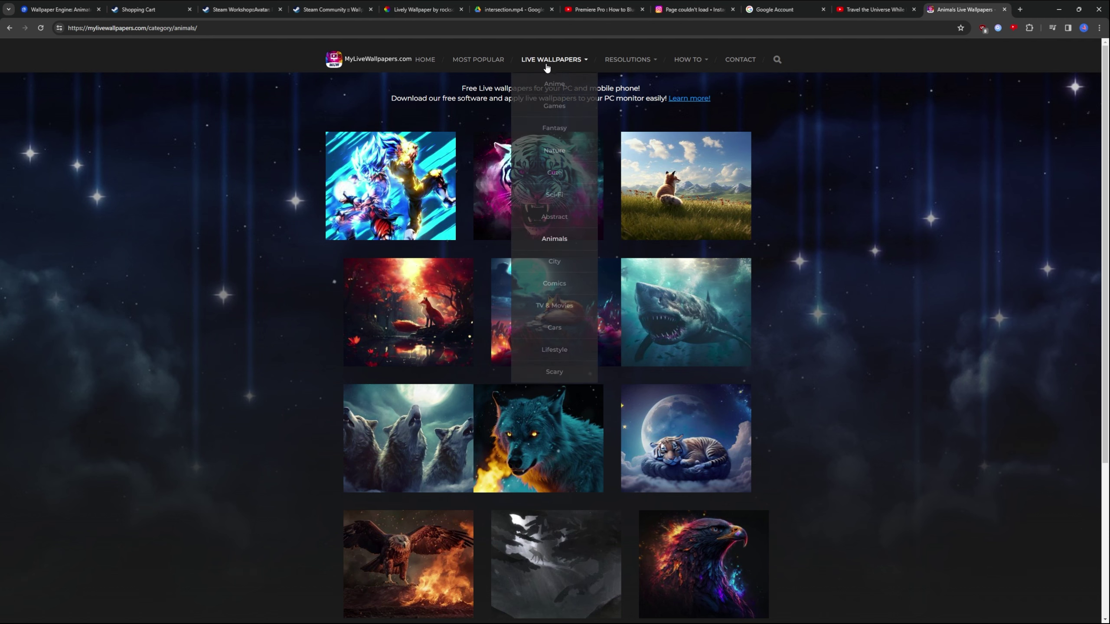
pyautogui.click(552, 199)
pyautogui.scroll(-3, 641, 368)
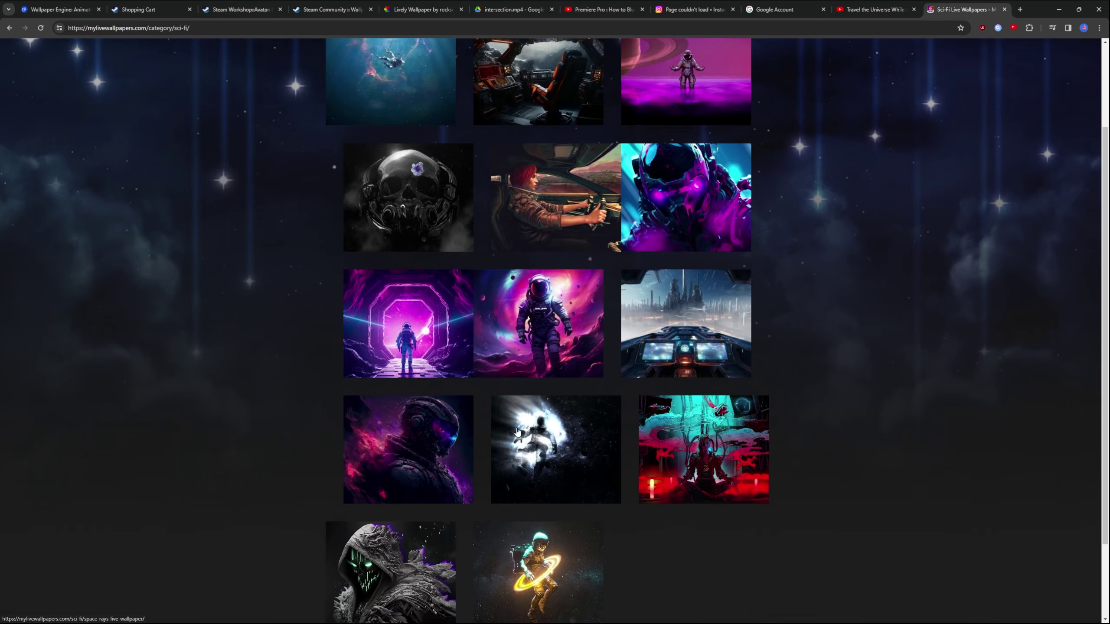
pyautogui.scroll(3, 635, 239)
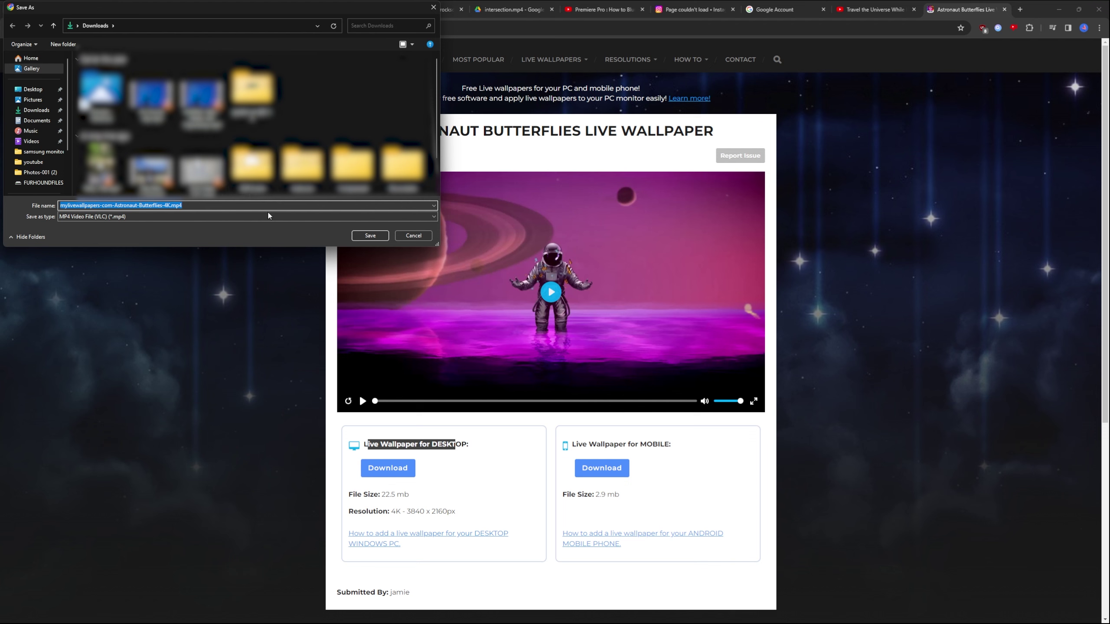
pyautogui.click(369, 236)
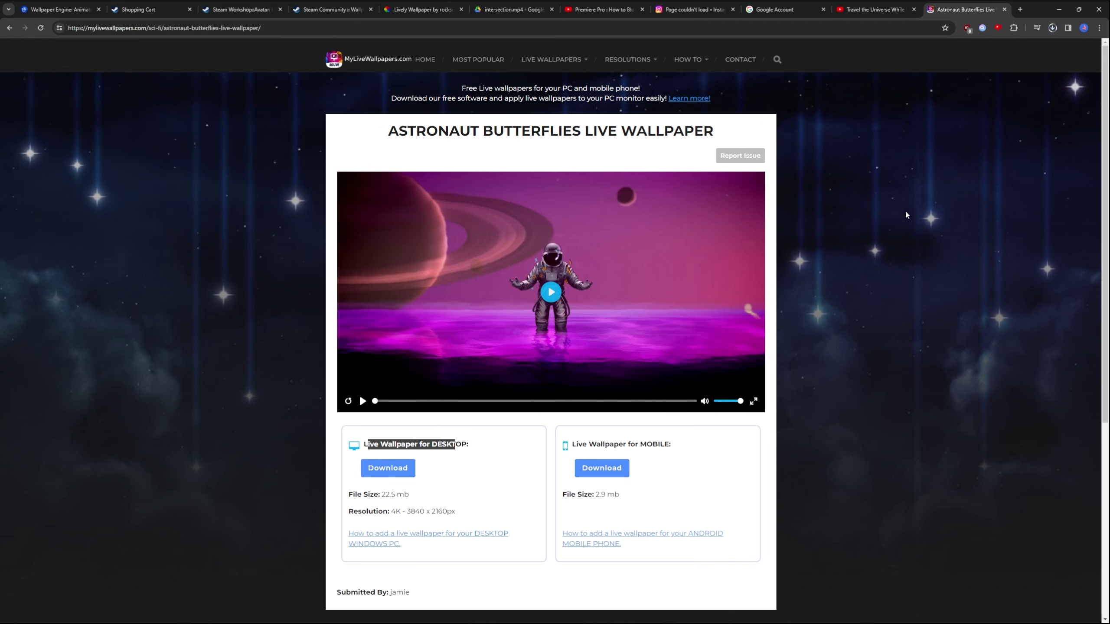
# Step: Switch to Lively Wallpaper and add mylivewallpapers-com-Astronaut-Butterflies-4K.mp4 from the Downloads folder as a new wallpaper
pyautogui.hotkey('alt', 'Tab')
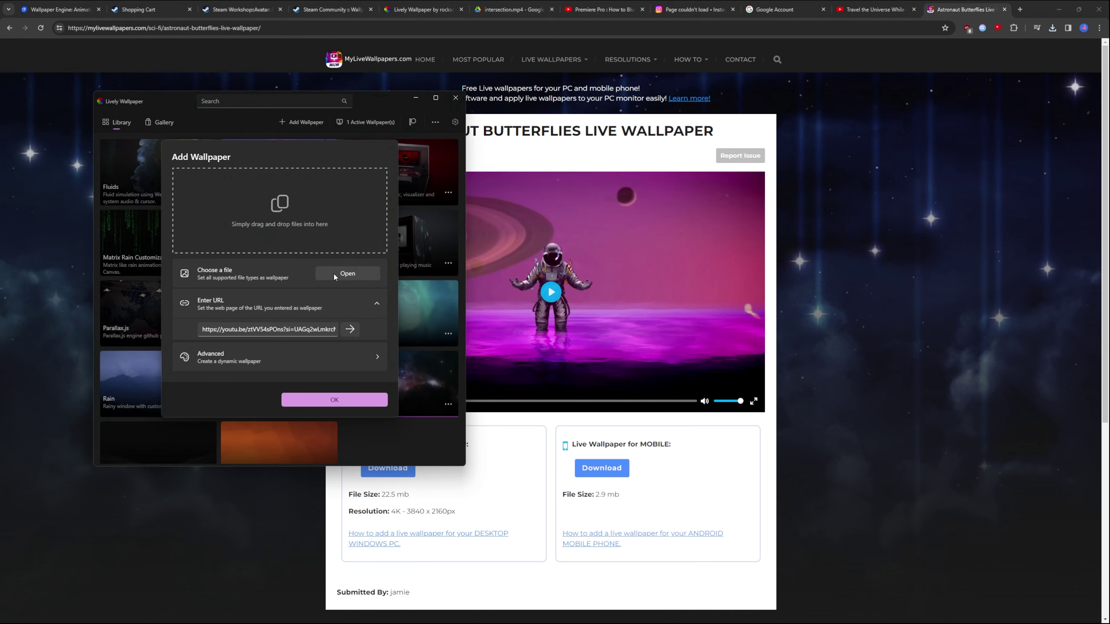
pyautogui.click(335, 275)
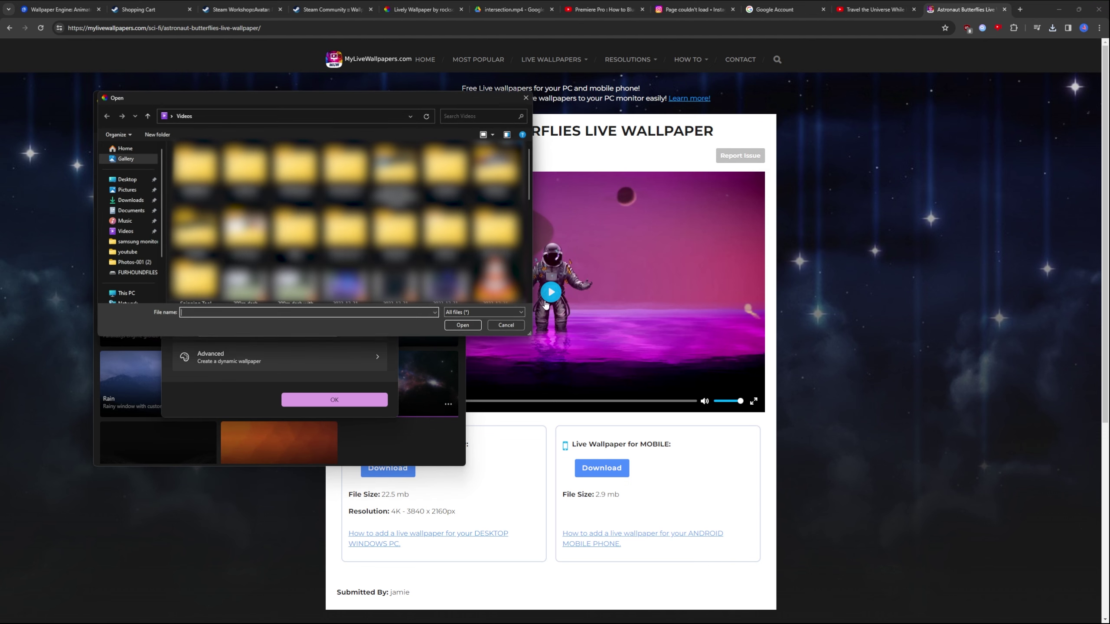
pyautogui.click(129, 200)
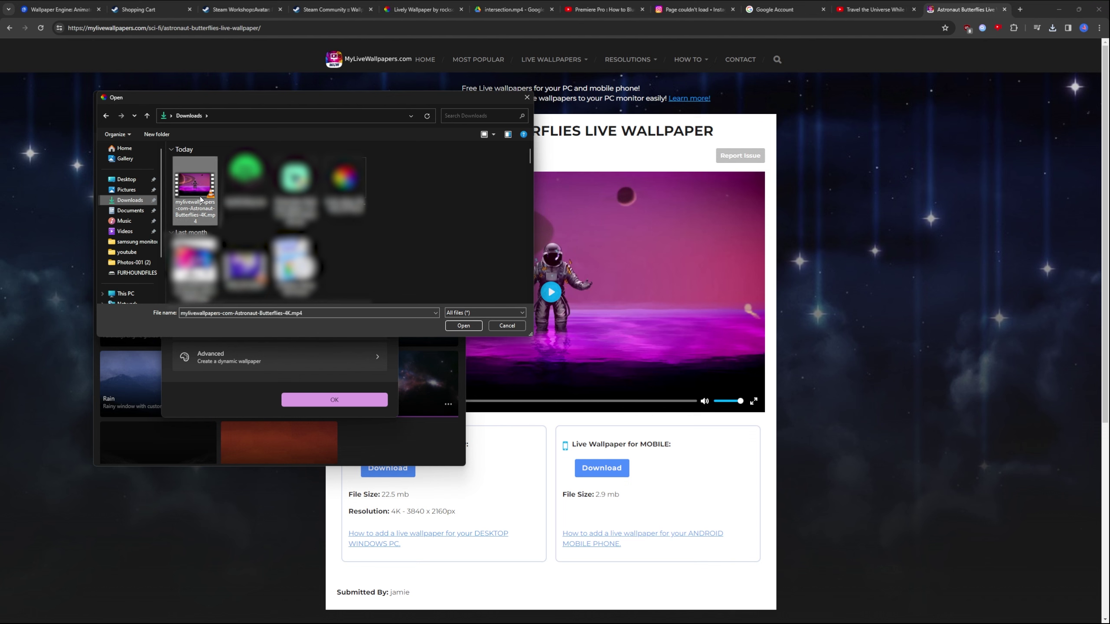
pyautogui.click(463, 325)
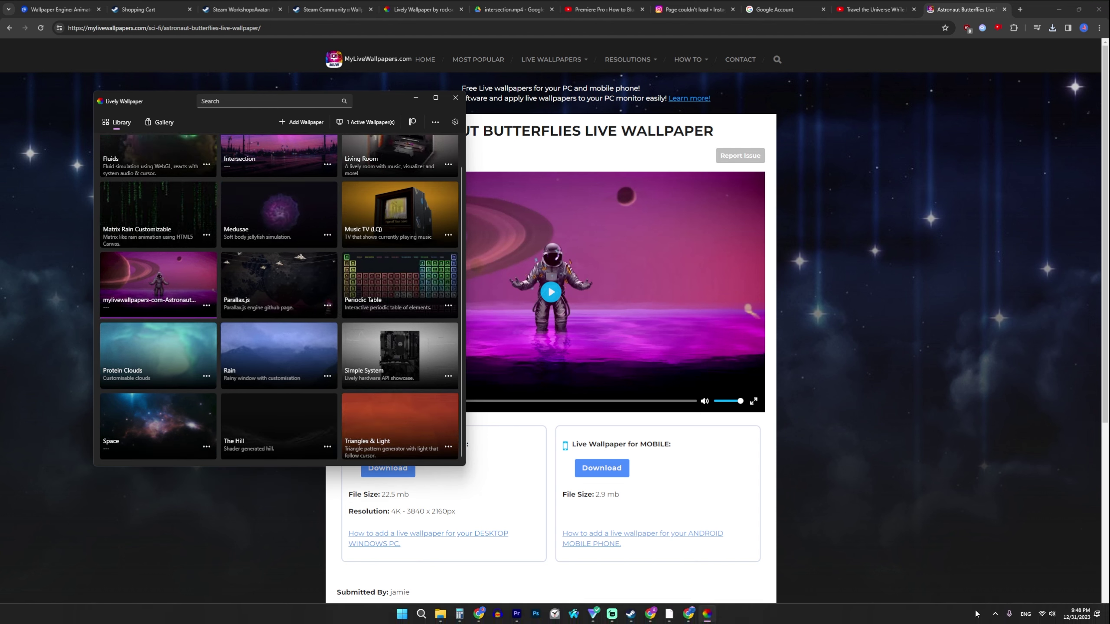
# Step: Quit a background app from the hidden icons of the Windows system tray
pyautogui.click(995, 614)
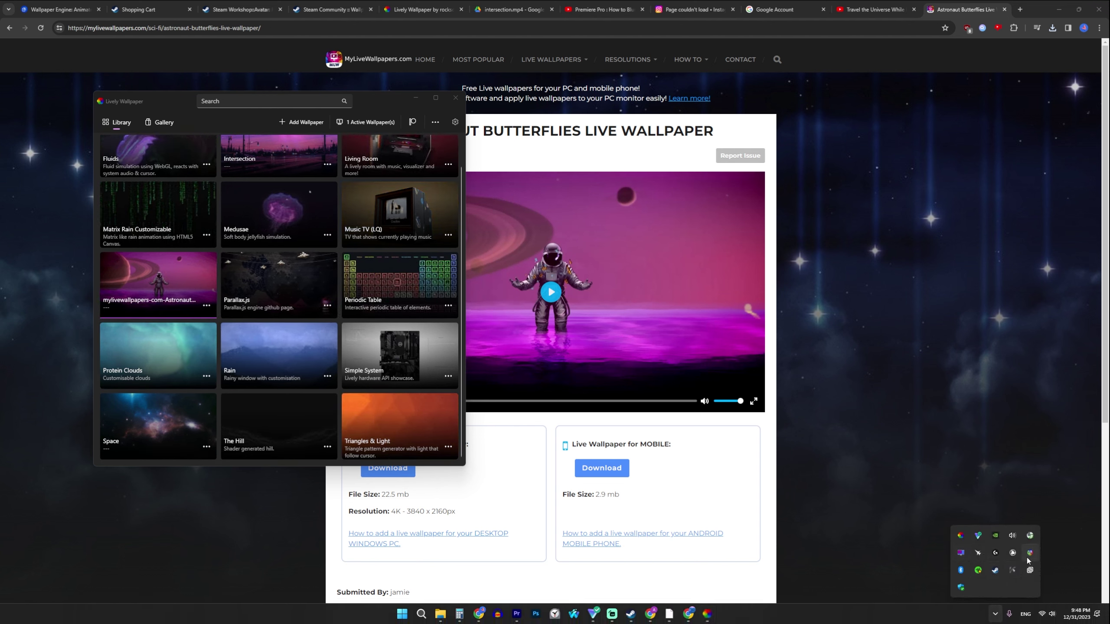
pyautogui.rightClick(1029, 570)
pyautogui.click(1066, 563)
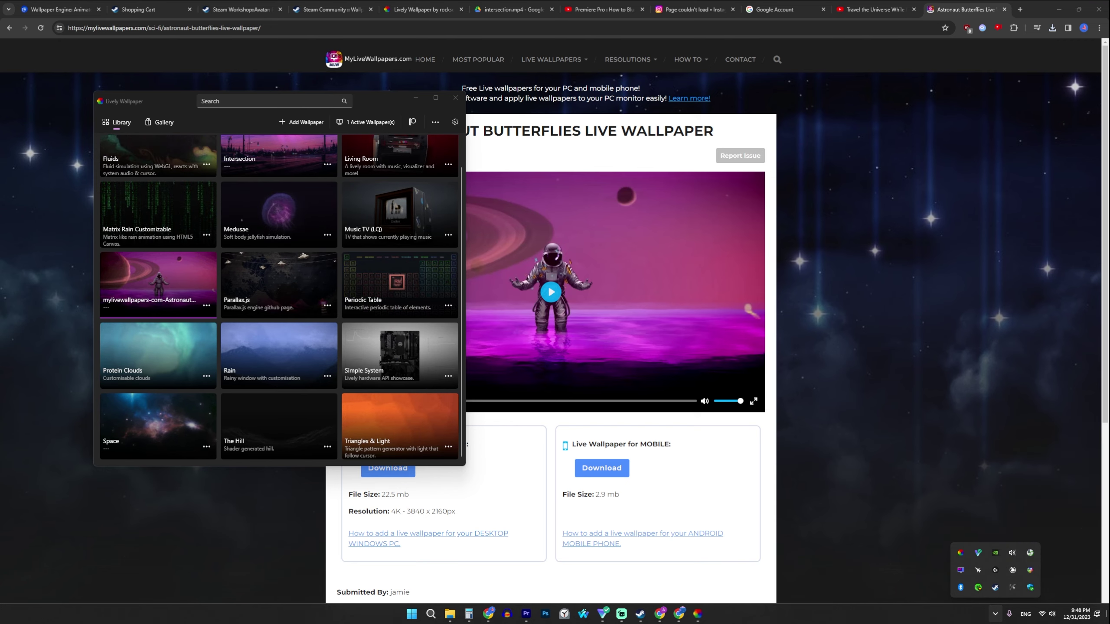
# Step: Show the desktop and view the Astronaut Butterflies wallpaper playing on it
pyautogui.press('super+d')
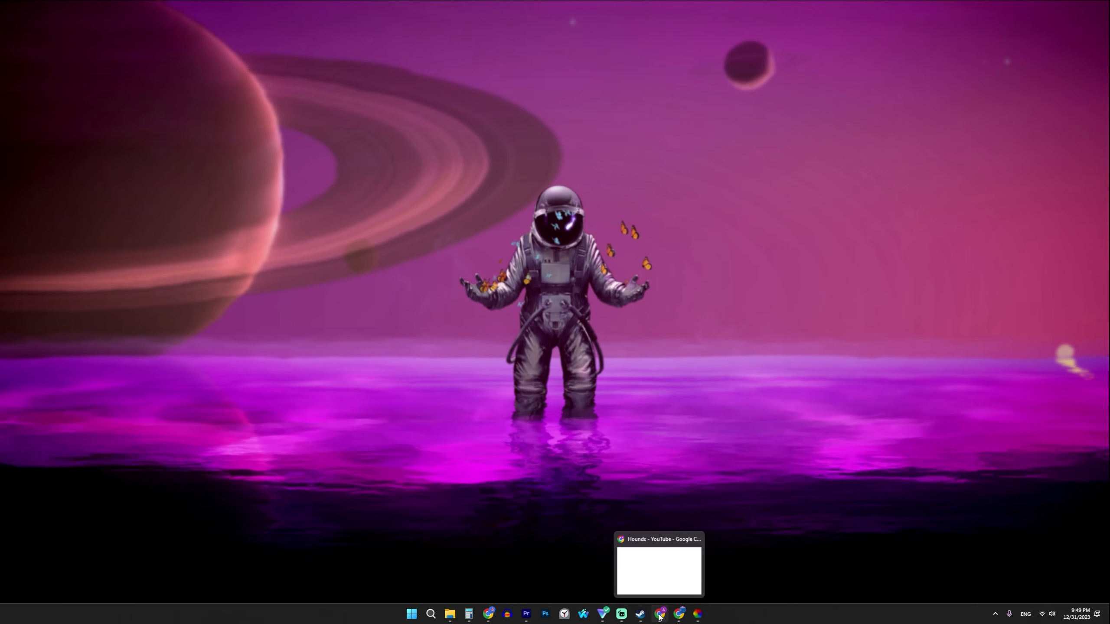
pyautogui.click(659, 616)
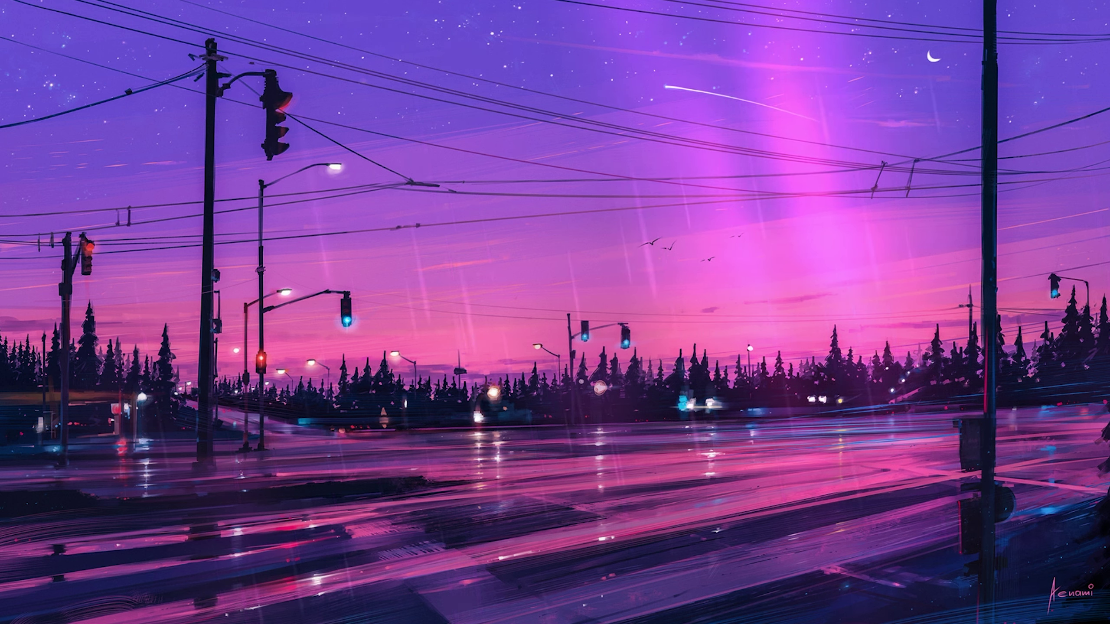